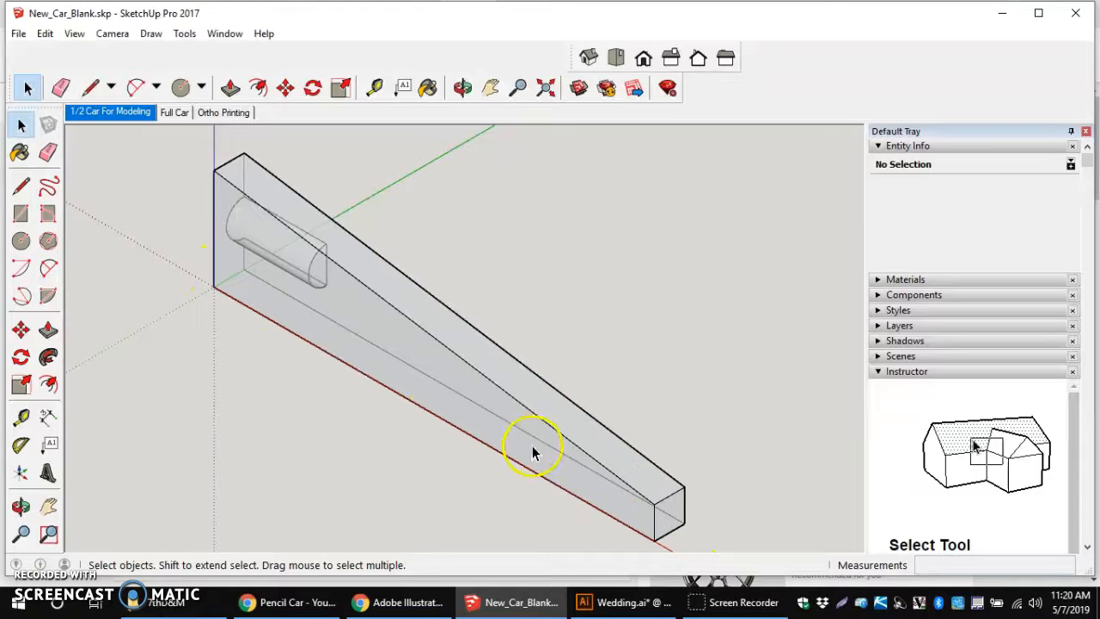
Step: Place a guide line on the car body's side face, parallel to and 7 mm above its bottom edge
click(21, 418)
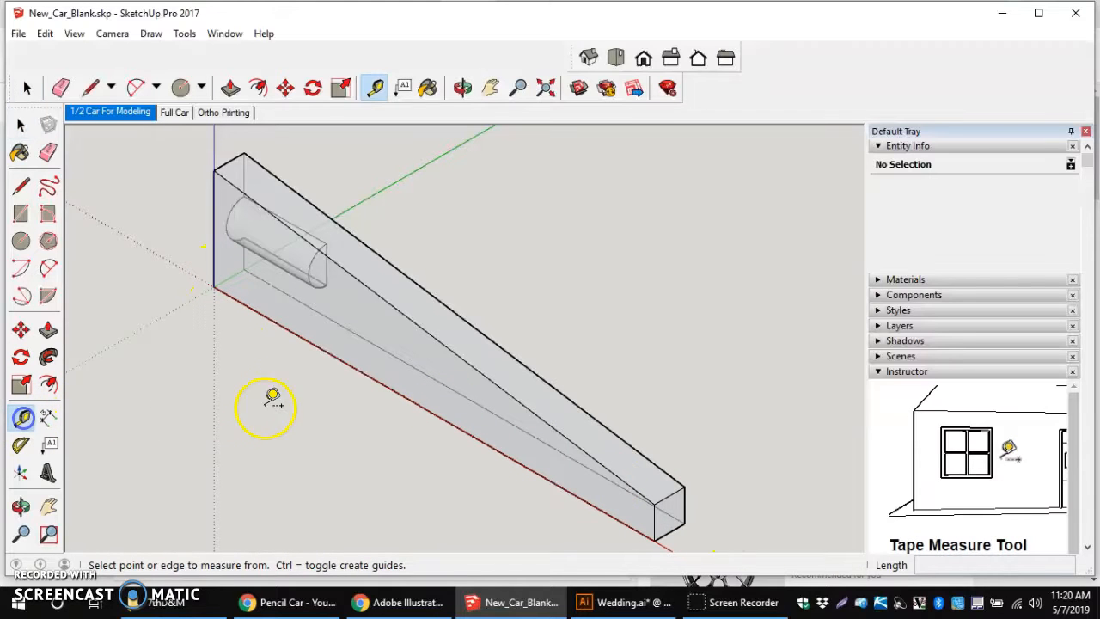
click(295, 334)
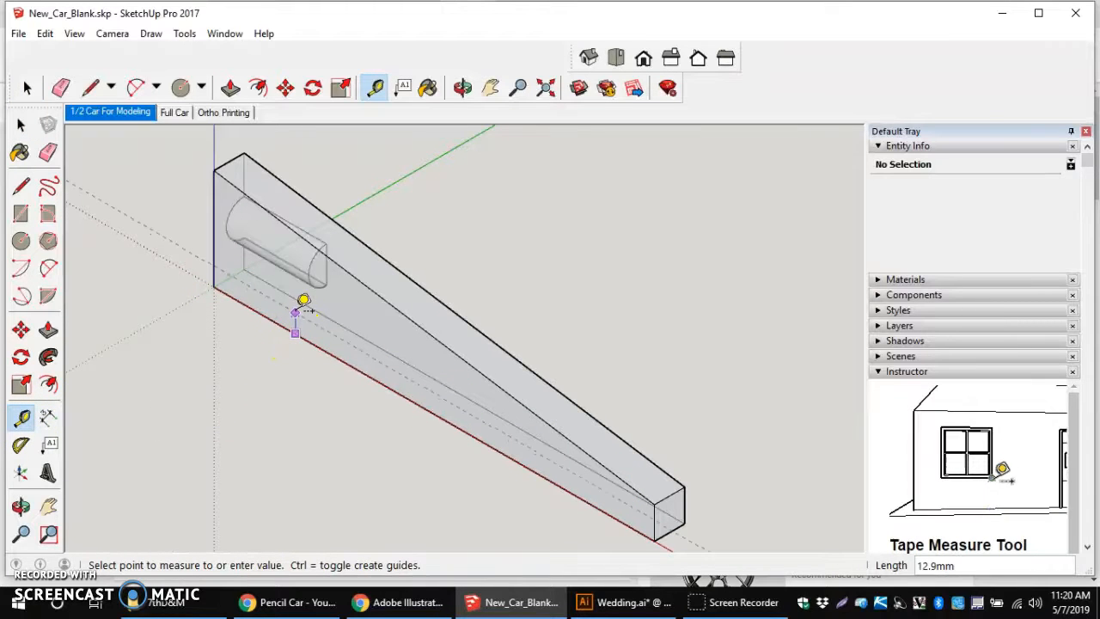
click(304, 306)
text(7)
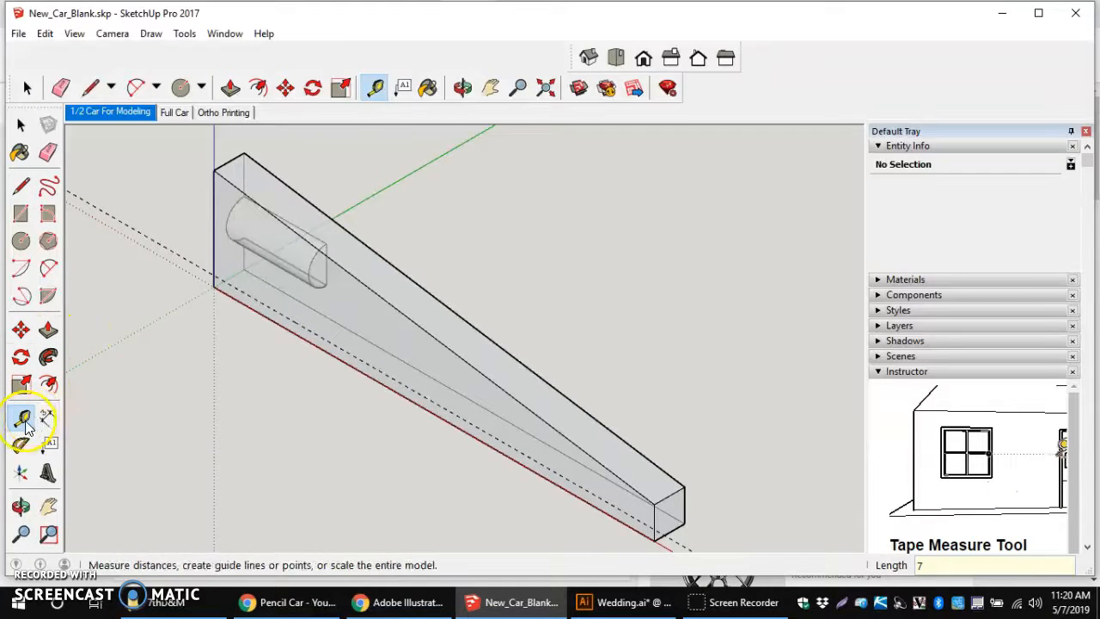
Step: Place a vertical guide line on the side face, 25 mm in from the tall rear edge
click(214, 266)
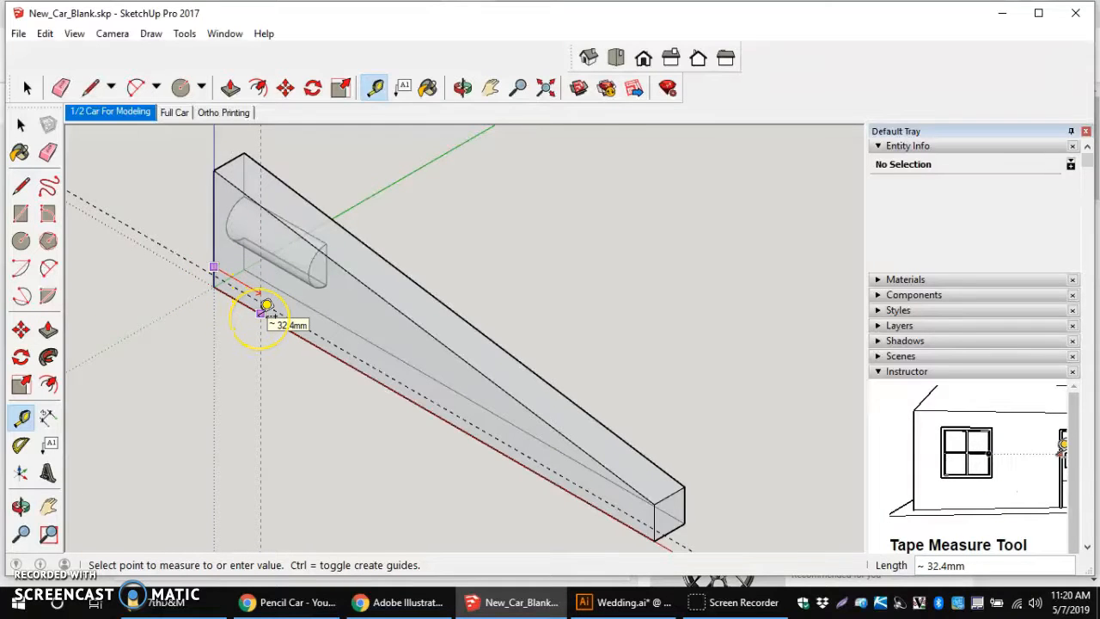
text(25)
key(Return)
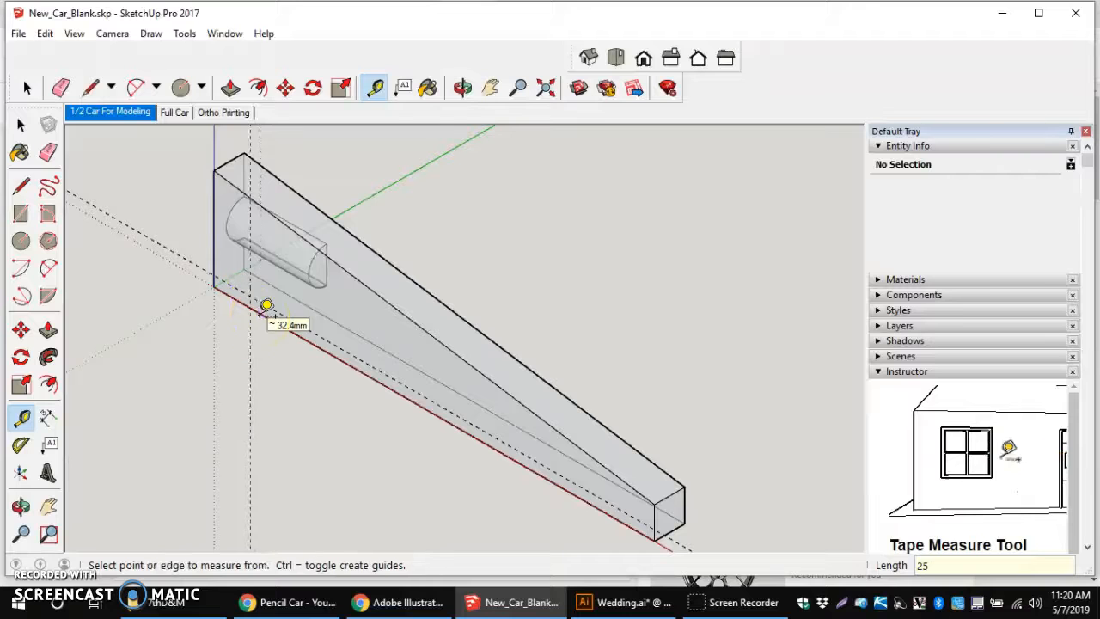
Step: Place a vertical guide line on the side face, offset inward from the narrow front edge
scroll(655, 539, up, 3)
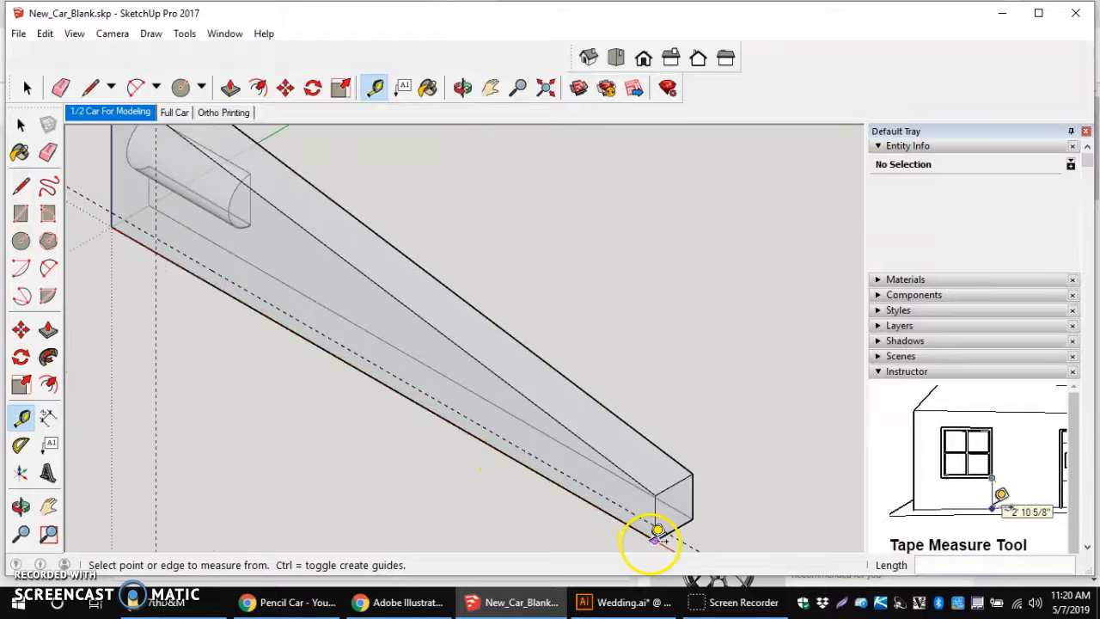
click(669, 507)
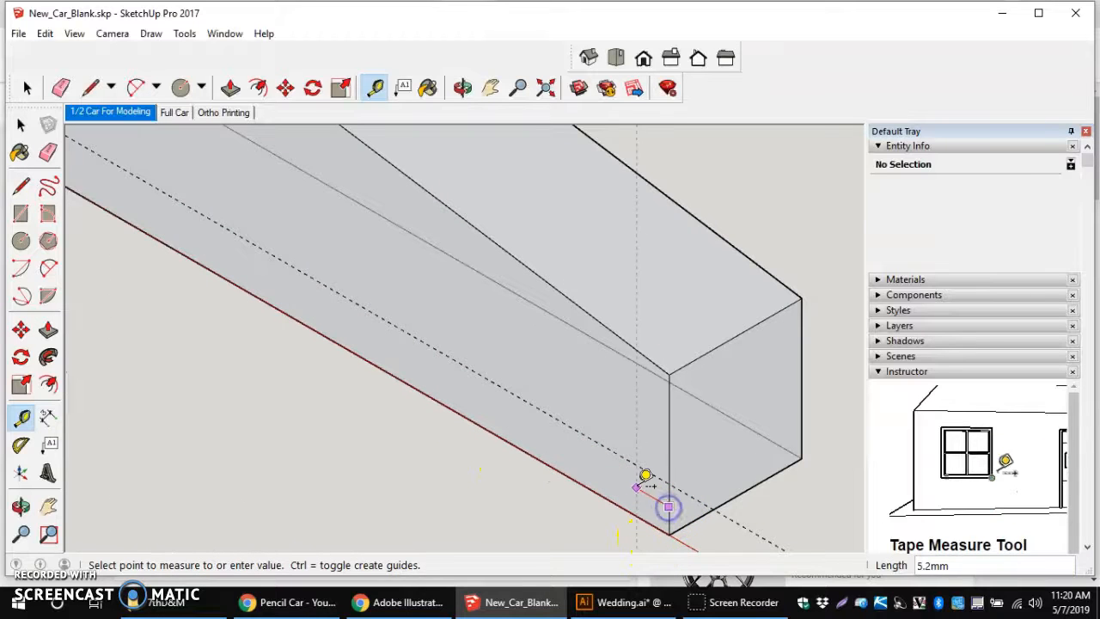
scroll(641, 471, down, 4)
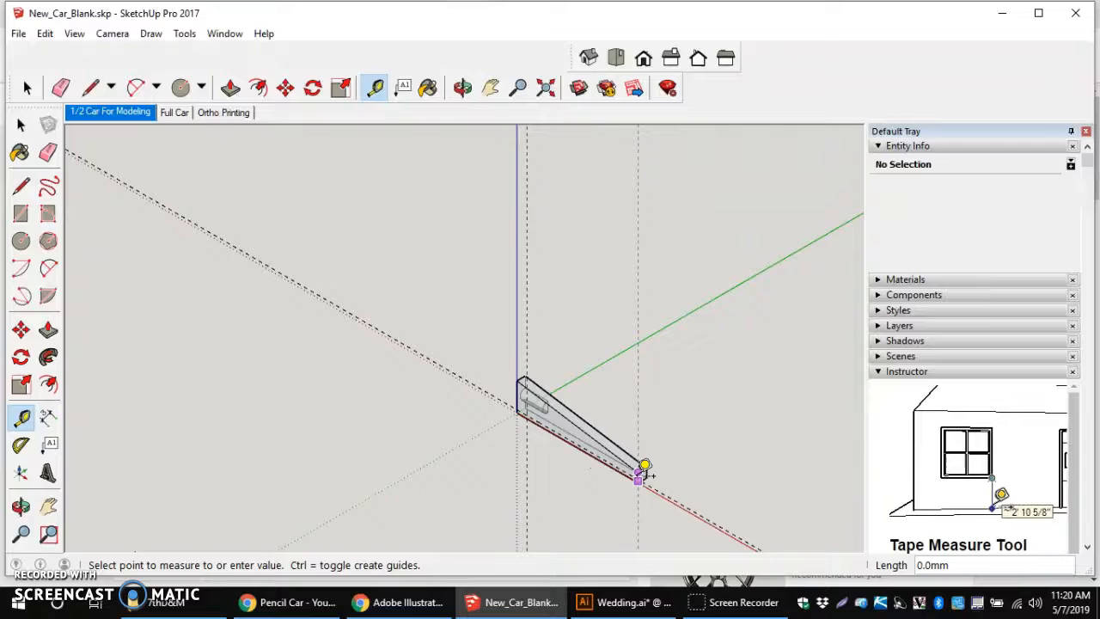
scroll(644, 467, up, 3)
drag(644, 465, 614, 466)
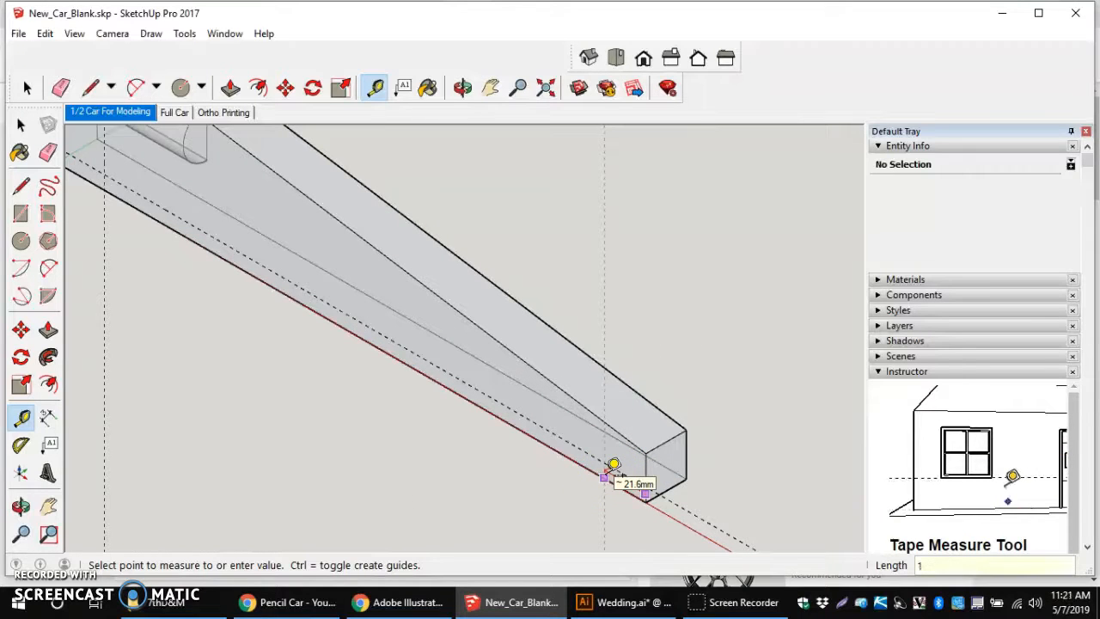
key(Return)
Step: Open the car body group for editing
scroll(613, 464, down, 4)
scroll(625, 460, up, 3)
scroll(625, 459, up, 1)
scroll(606, 456, down, 3)
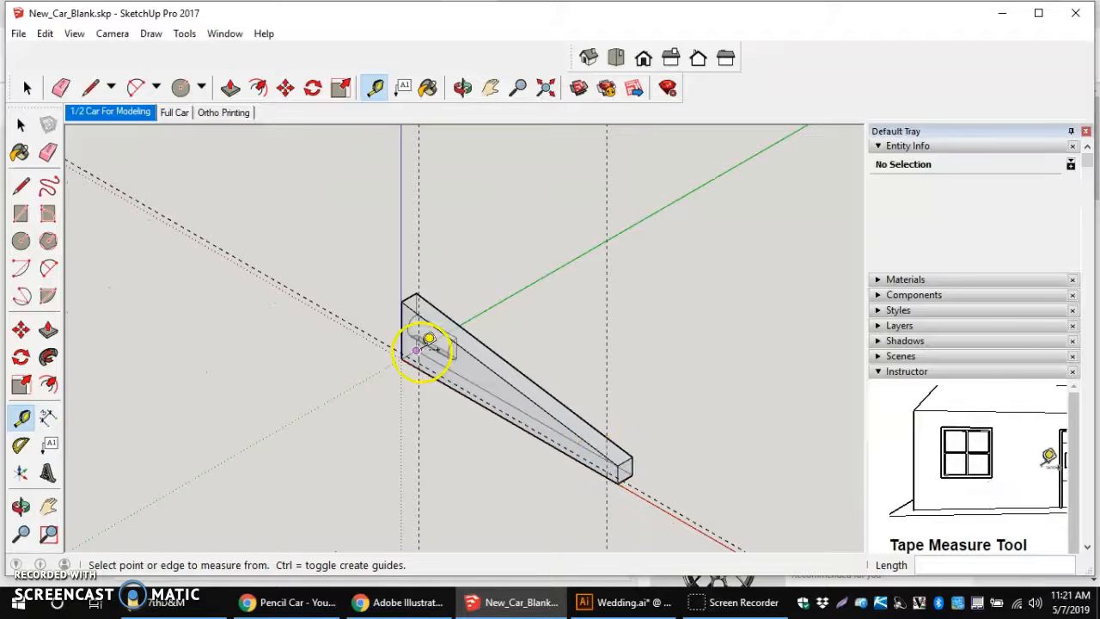
click(21, 125)
click(392, 351)
double_click(493, 381)
Step: Draw a circle with a 2 mm radius on the side face where the guides cross at the front end
scroll(590, 431, up, 3)
scroll(663, 523, down, 2)
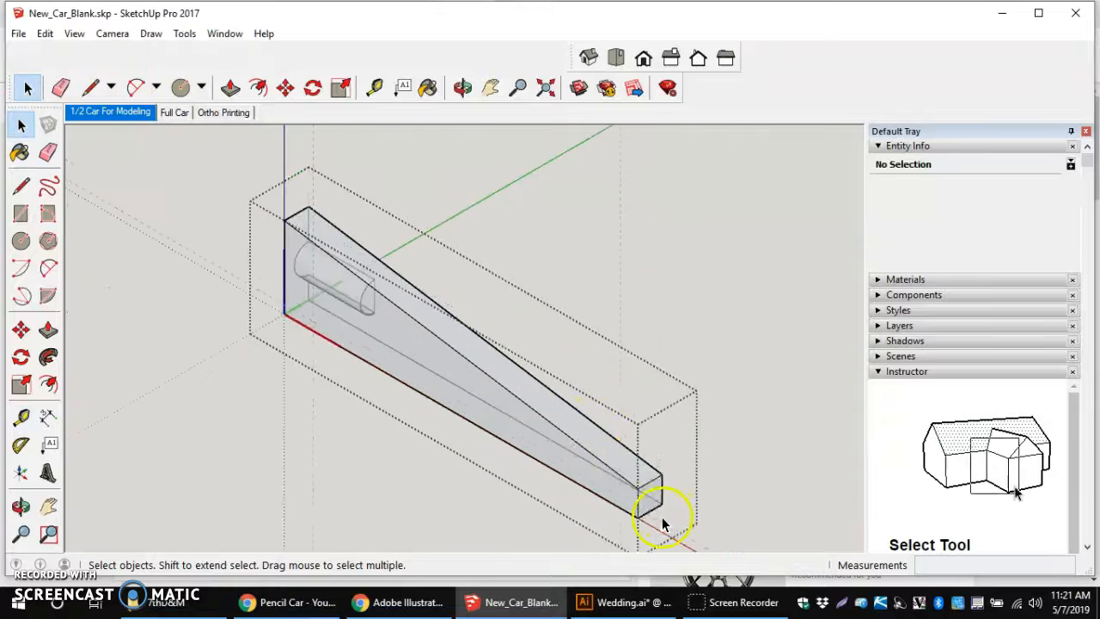
scroll(654, 519, up, 3)
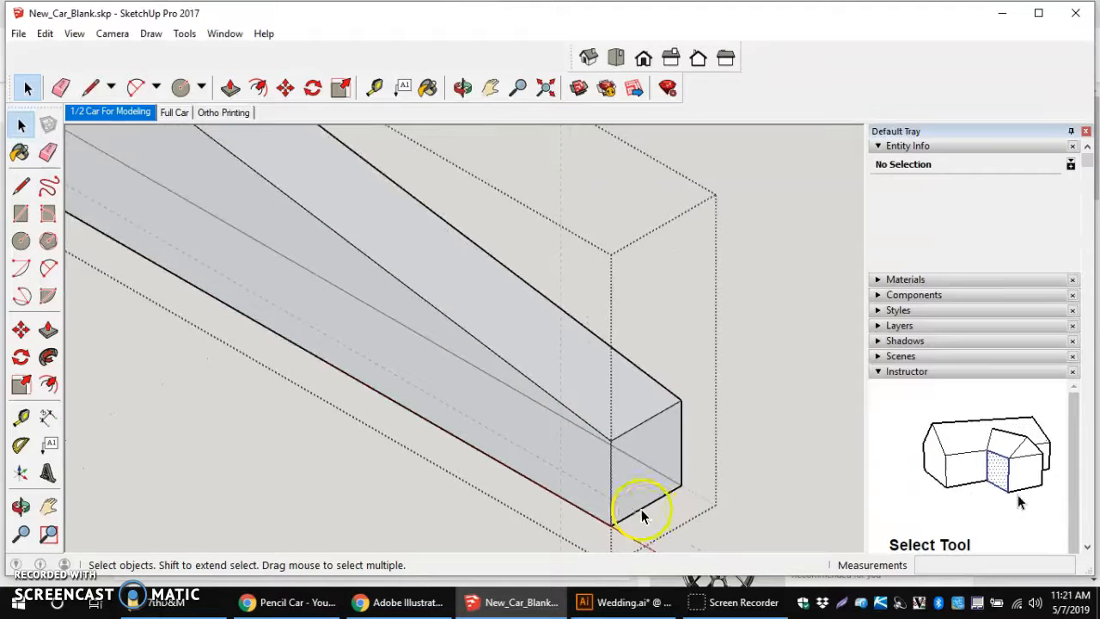
click(21, 241)
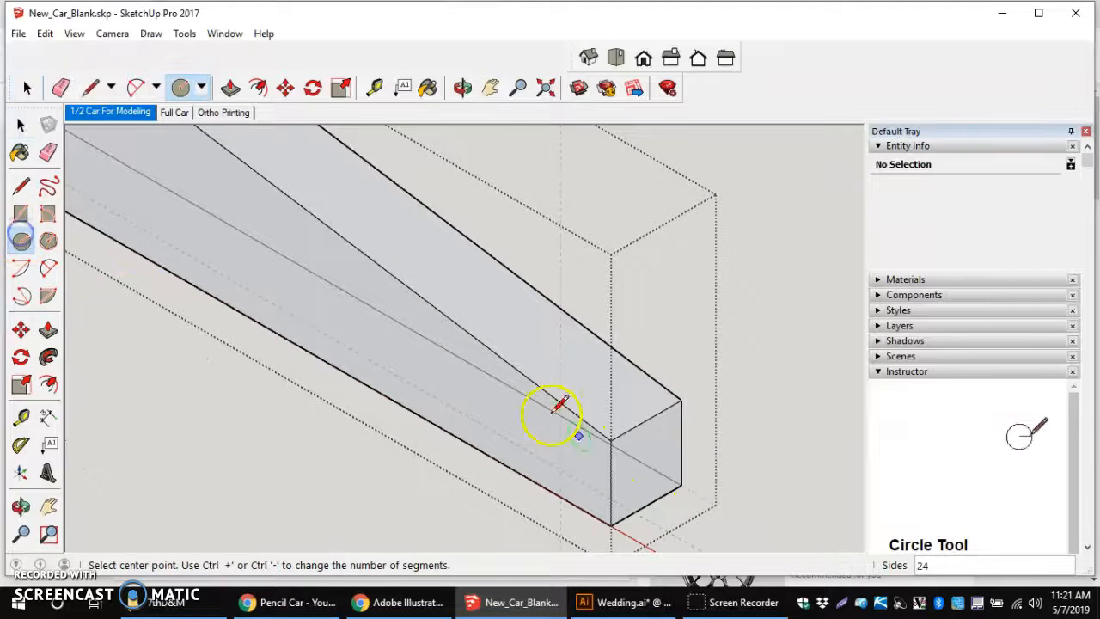
click(561, 468)
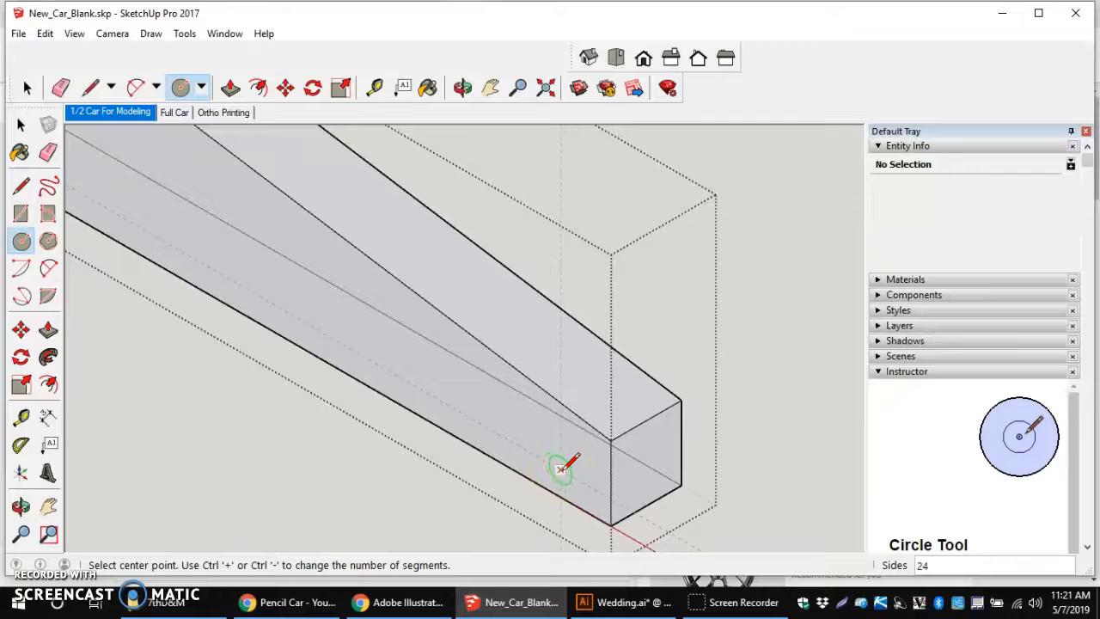
click(560, 470)
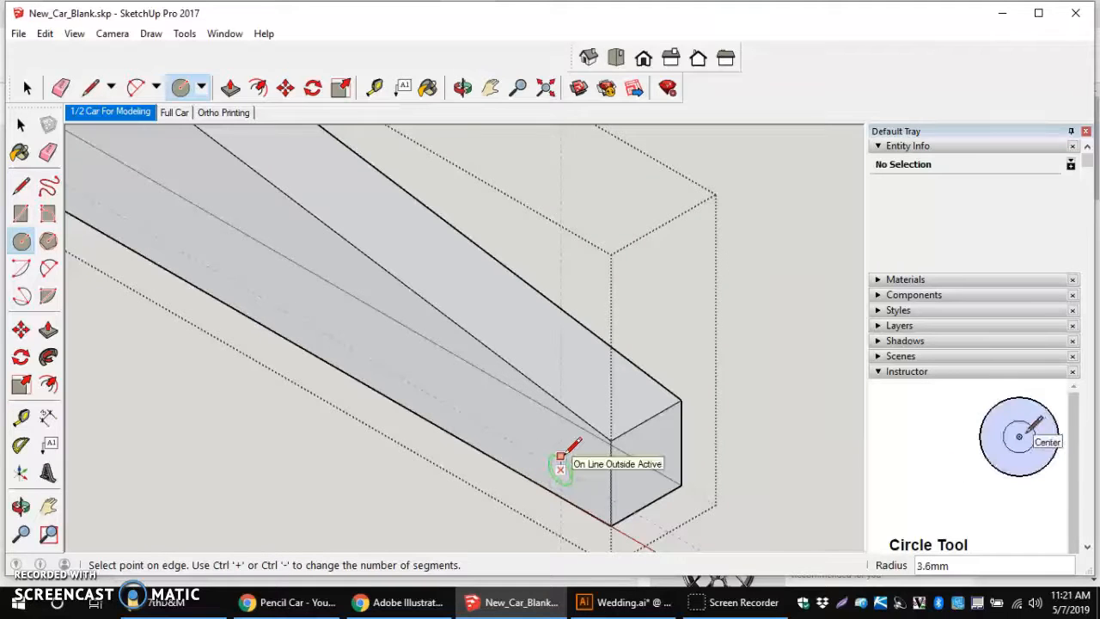
key(Return)
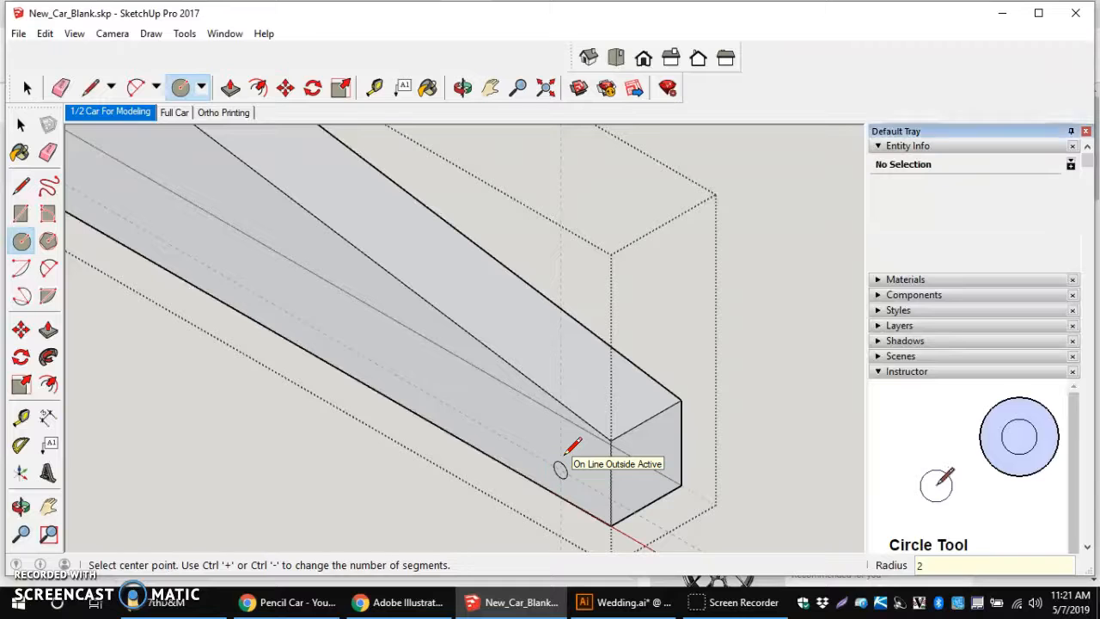
Step: Draw a circle with a 2 mm radius on the side face where the guides cross at the rear end
scroll(560, 454, down, 5)
scroll(331, 296, up, 5)
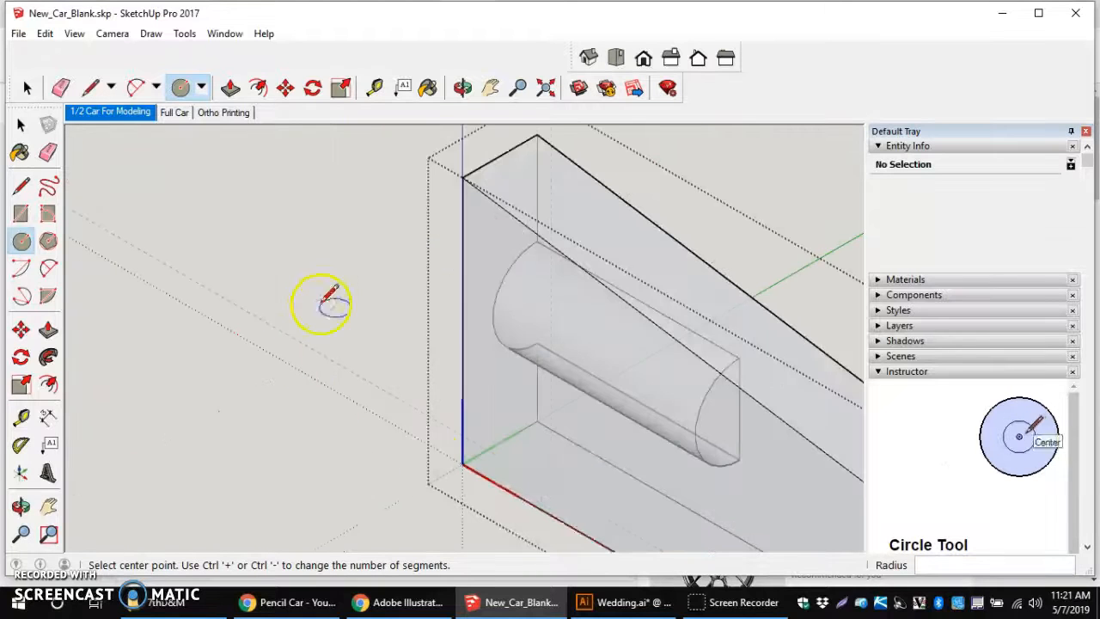
click(551, 486)
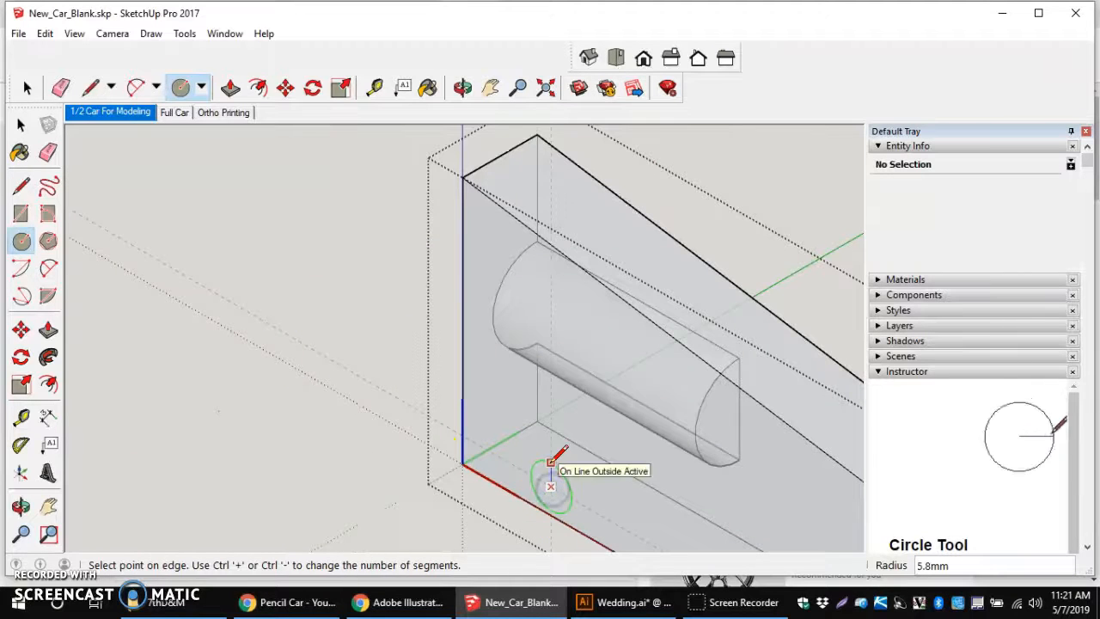
key(Return)
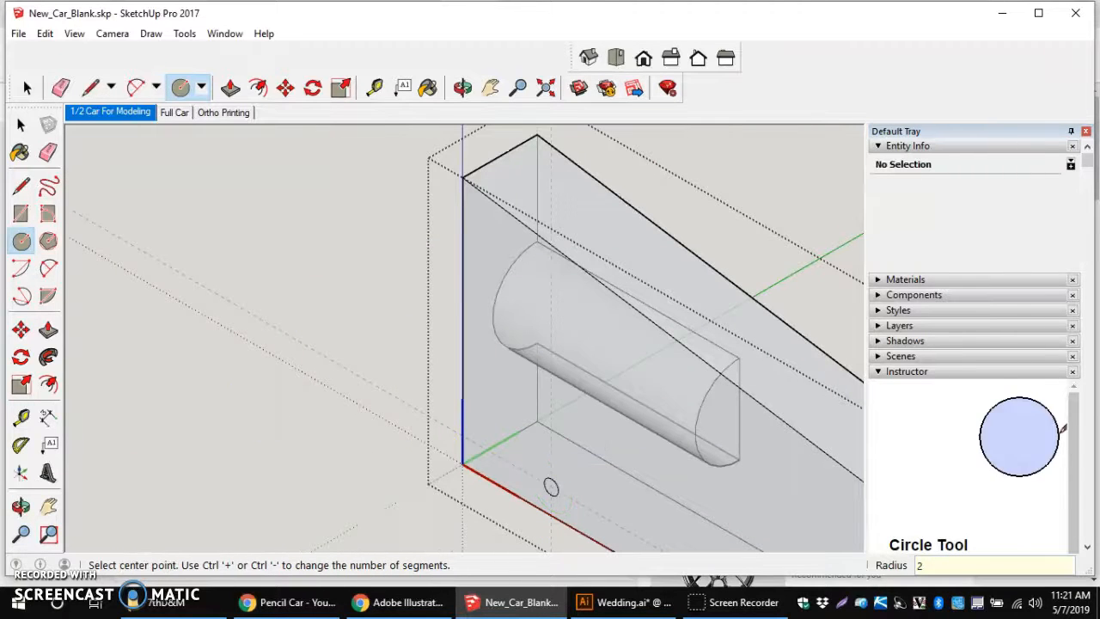
Step: Push the rear and front axle circles 21 mm through the body's thickness to make the axle holes
click(48, 330)
drag(551, 488, 727, 283)
scroll(718, 326, down, 5)
scroll(774, 391, up, 3)
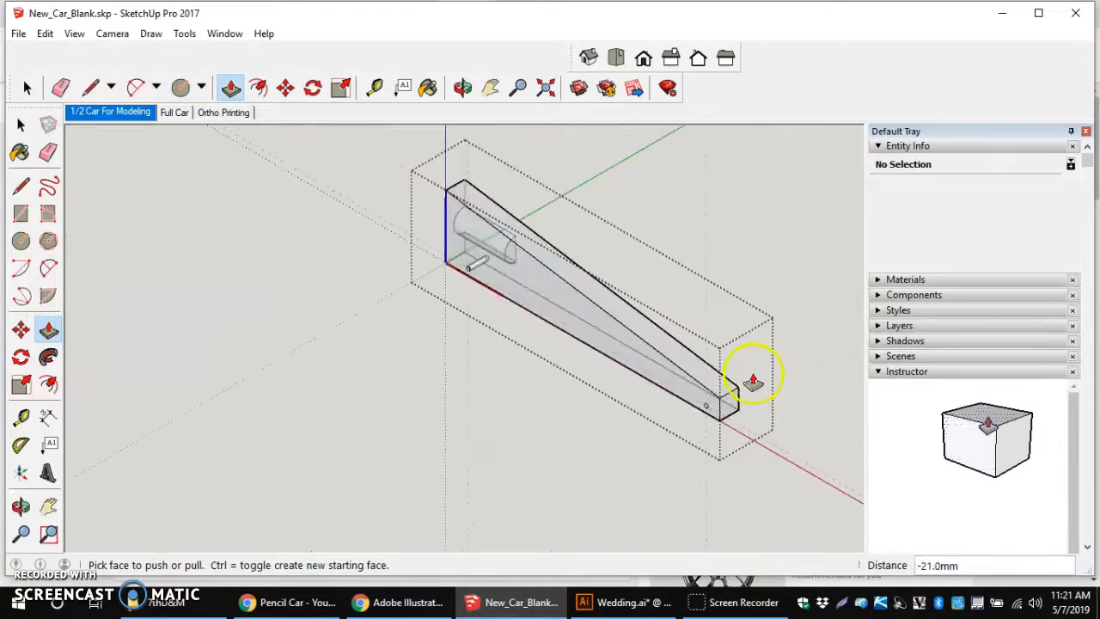
scroll(753, 383, up, 3)
click(609, 479)
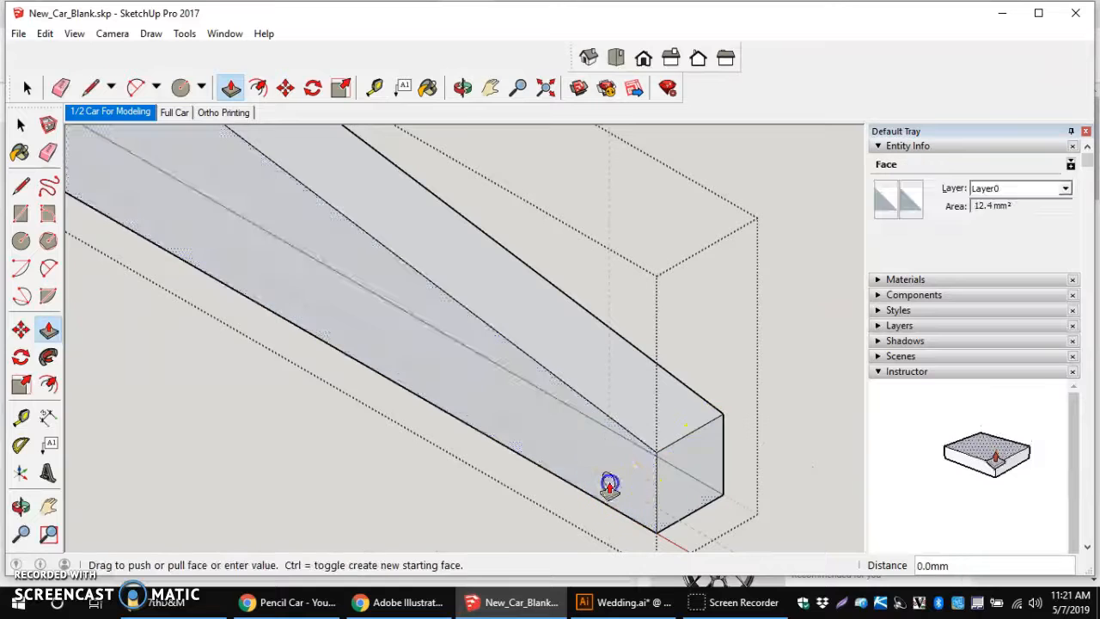
click(687, 388)
Step: Close the car body group and delete all guide lines
scroll(688, 390, down, 5)
scroll(626, 374, up, 1)
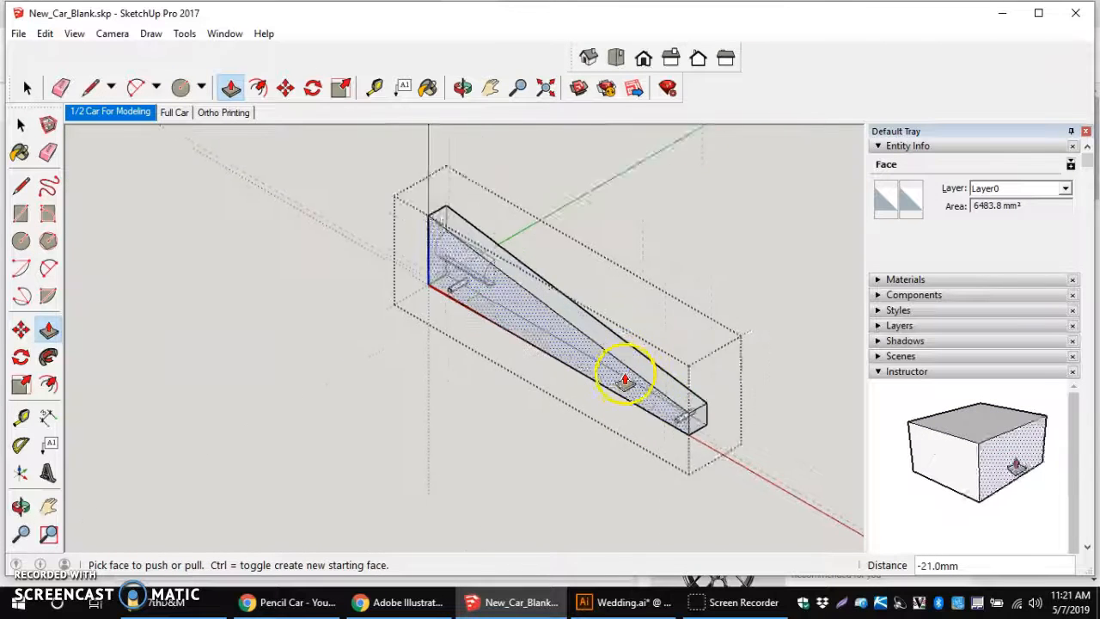
scroll(628, 374, up, 2)
click(45, 33)
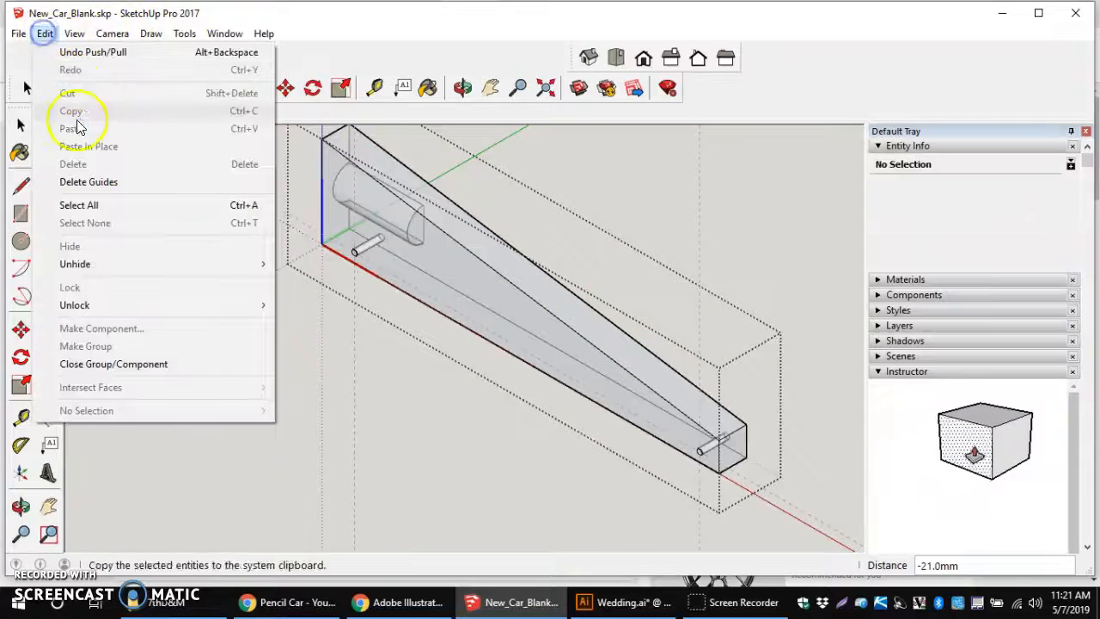
click(95, 184)
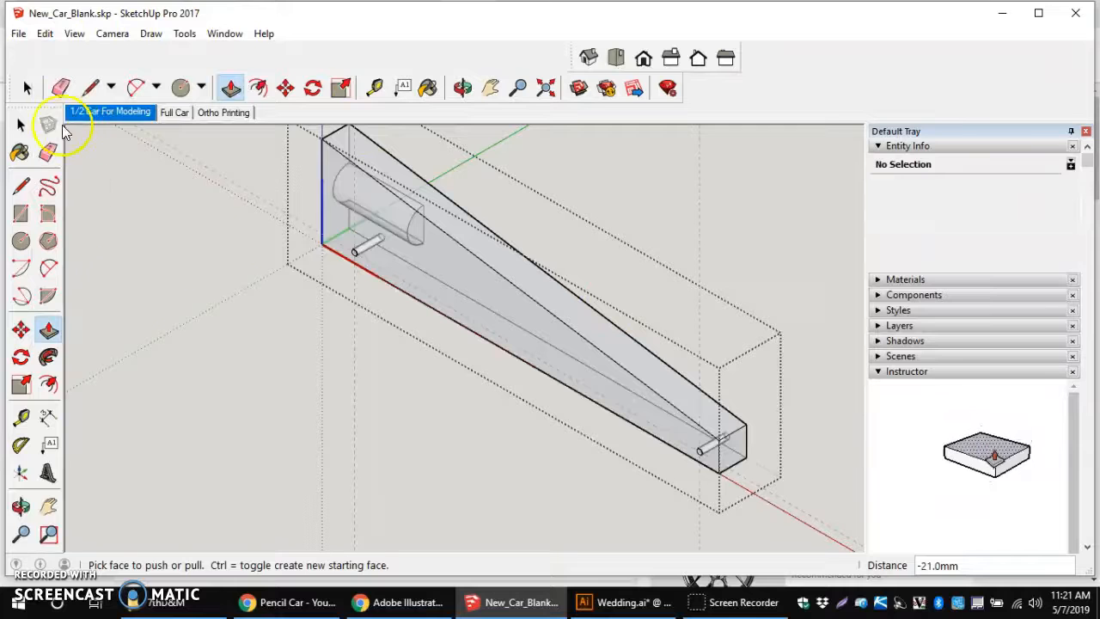
click(27, 87)
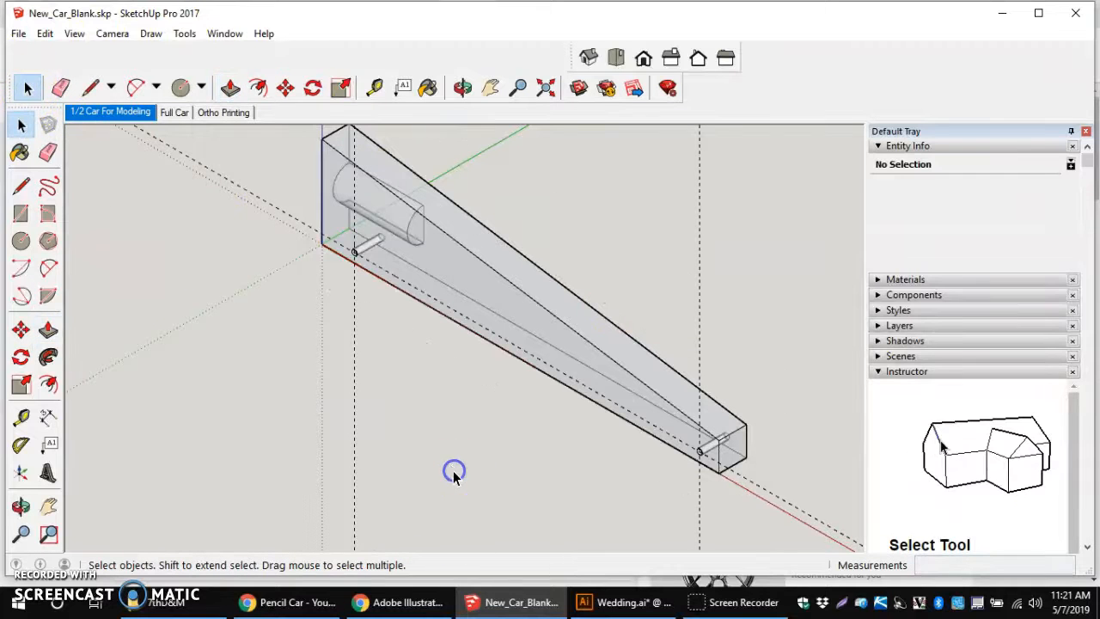
click(46, 35)
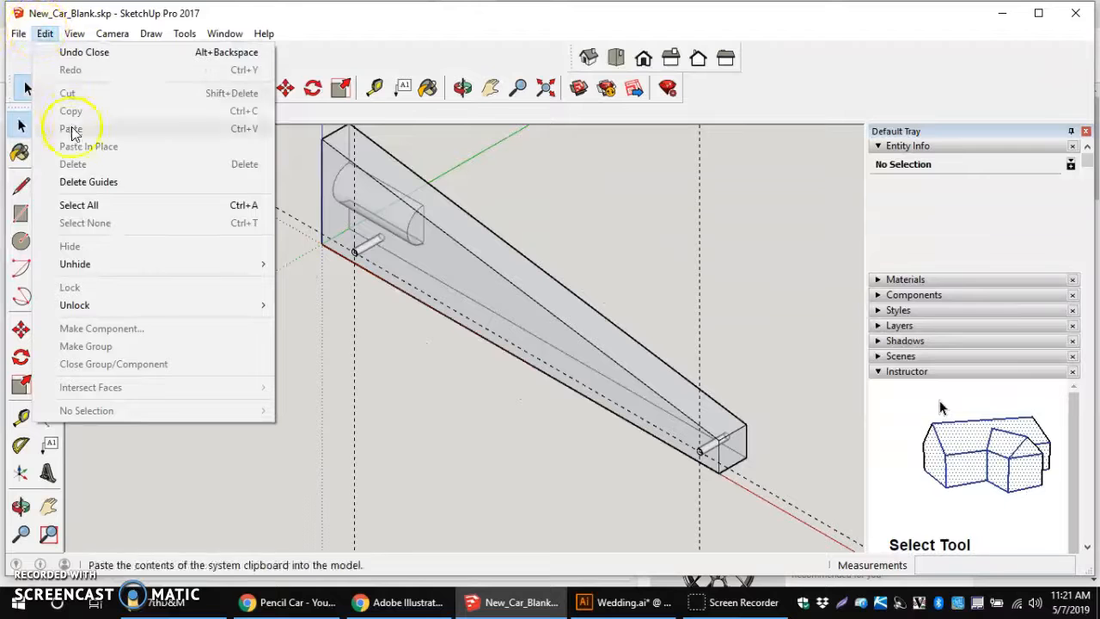
click(81, 182)
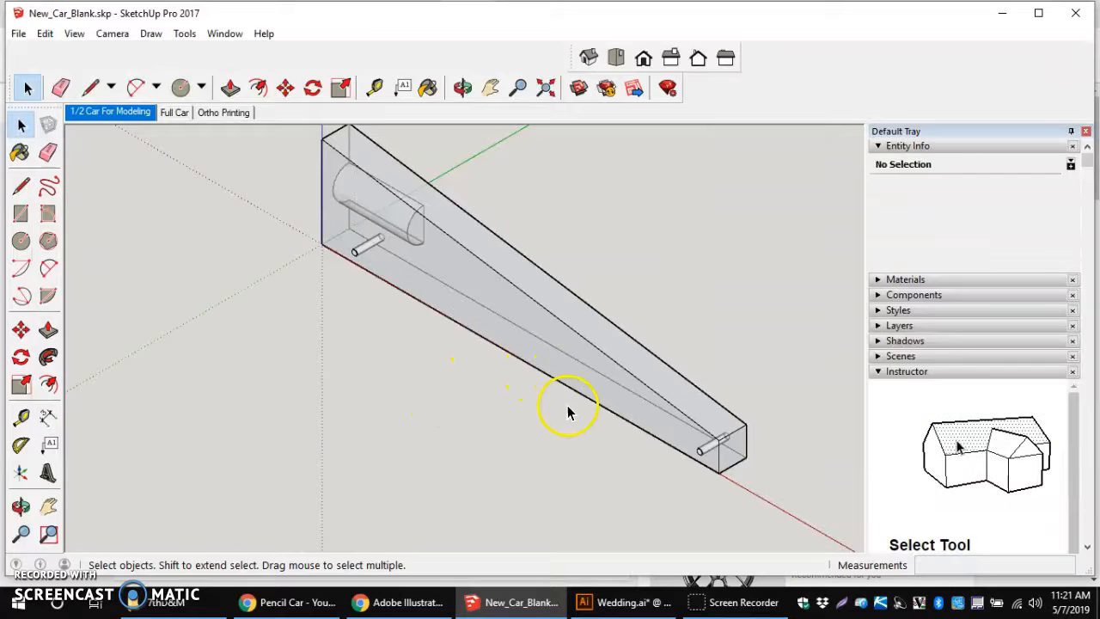
Step: Reopen the car body group for editing and show its rear end with the cartridge hole
double_click(607, 392)
click(511, 471)
scroll(524, 308, down, 6)
scroll(538, 295, up, 5)
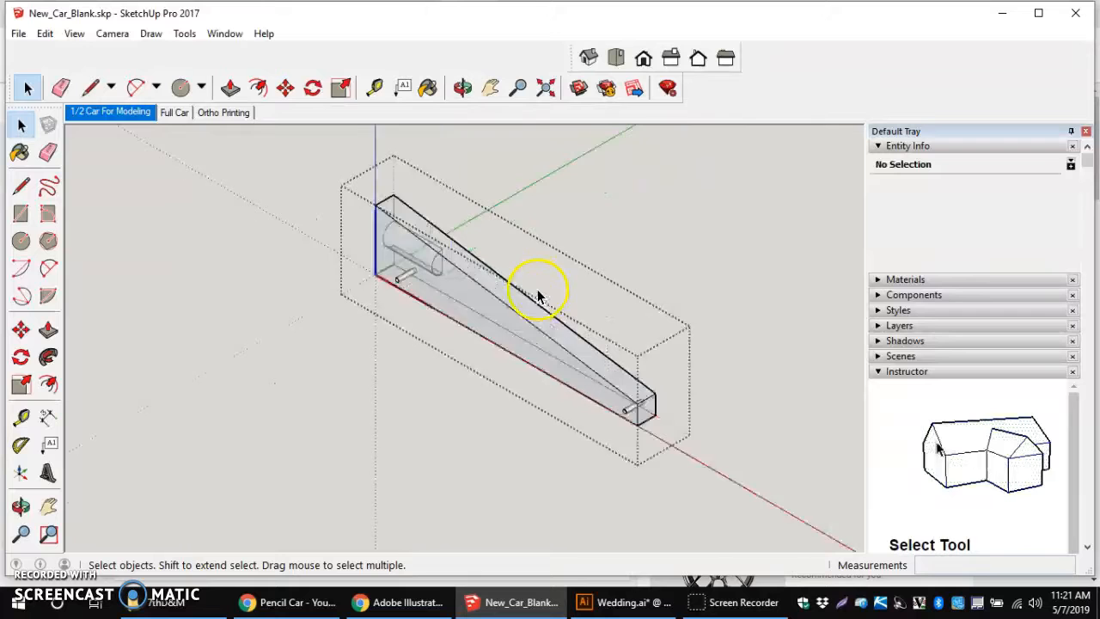
middle_drag(492, 330, 689, 247)
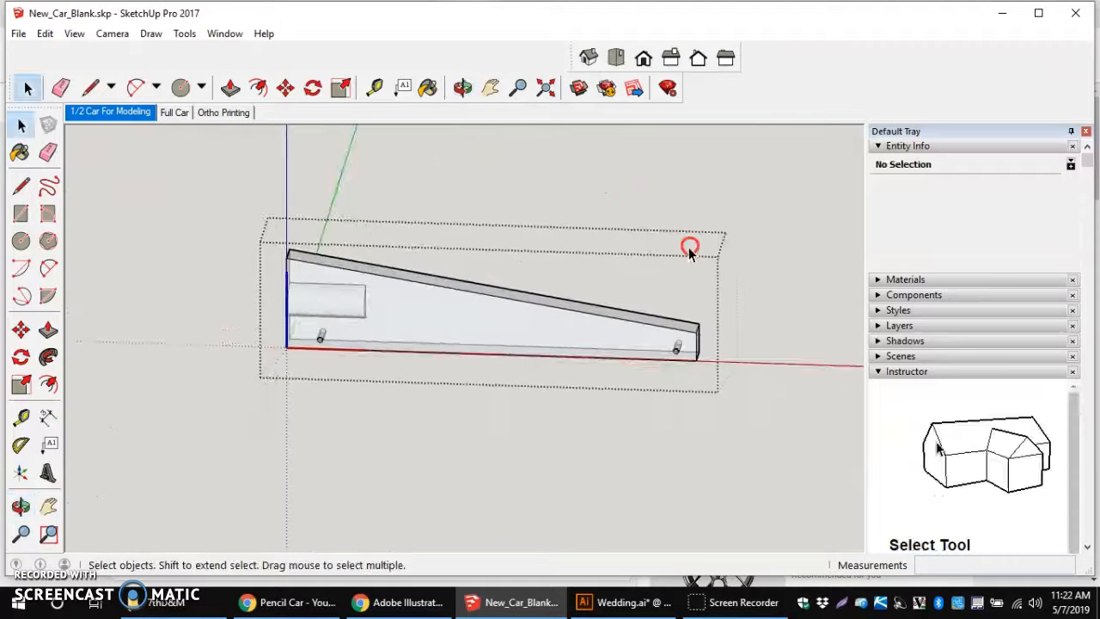
middle_drag(507, 295, 668, 270)
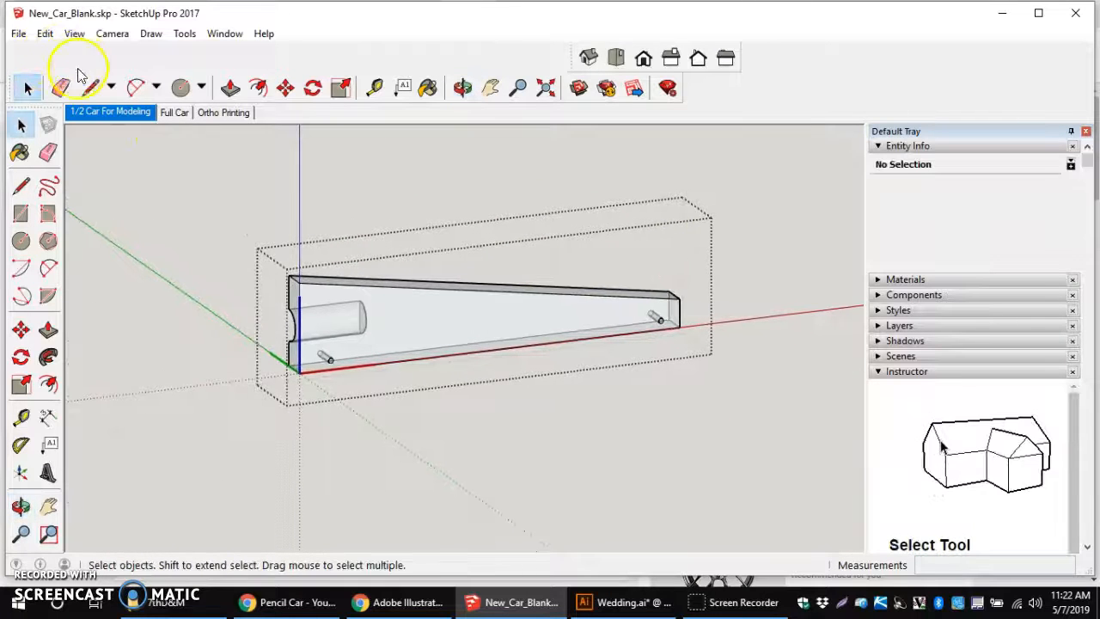
Step: Erase the outer side's sloping top edge and the leftover short edge at the rear to remove the adjoining faces
click(62, 89)
scroll(337, 314, up, 5)
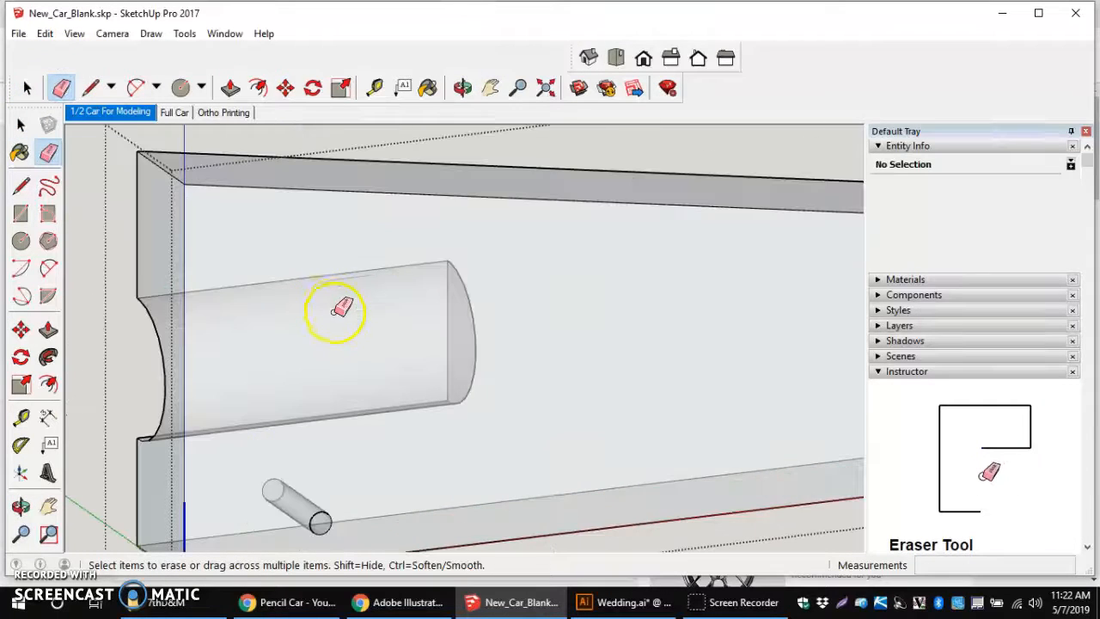
click(342, 187)
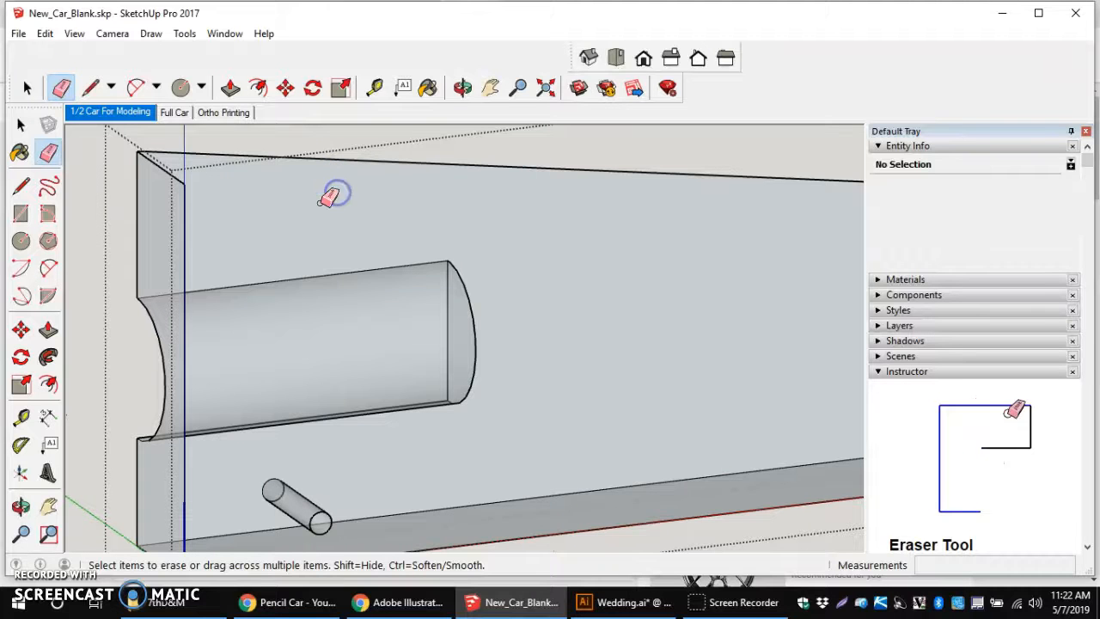
scroll(269, 231, down, 1)
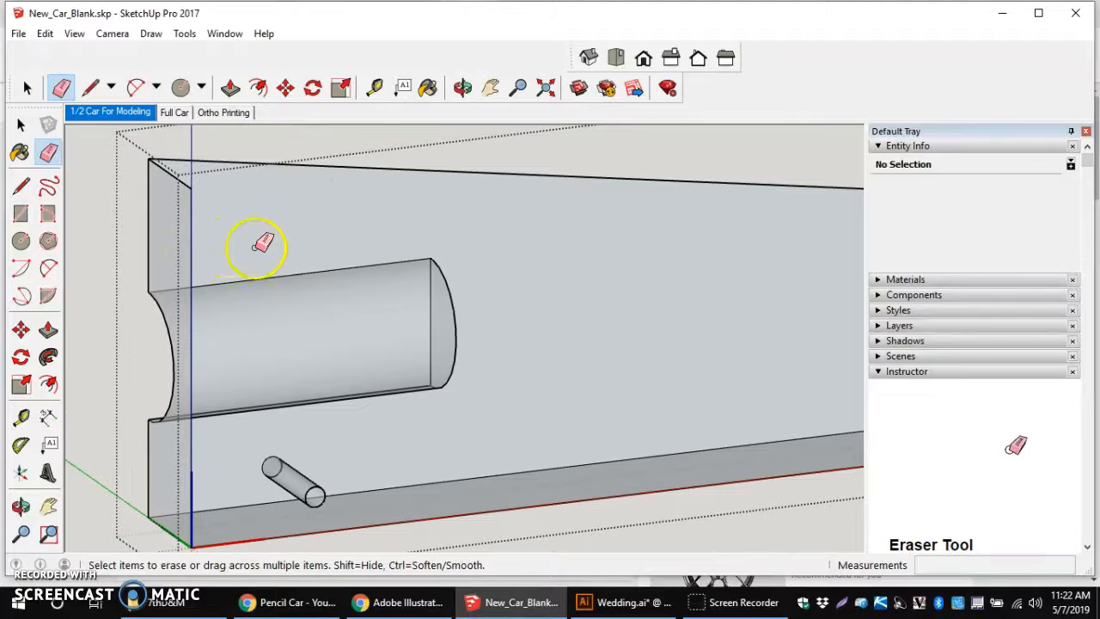
middle_drag(263, 244, 356, 239)
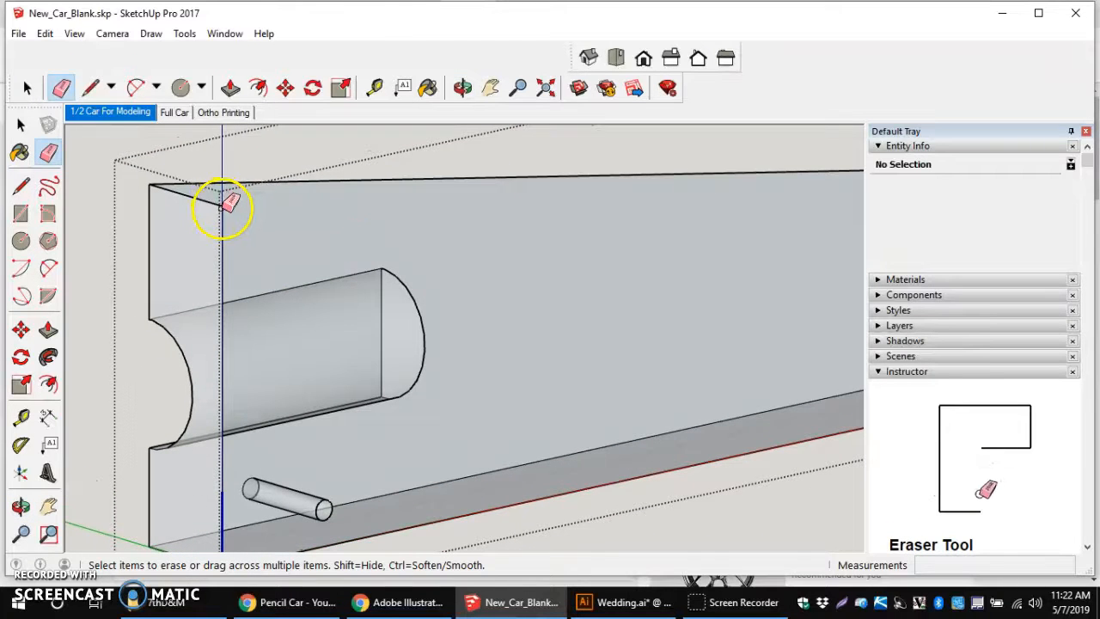
scroll(246, 269, down, 3)
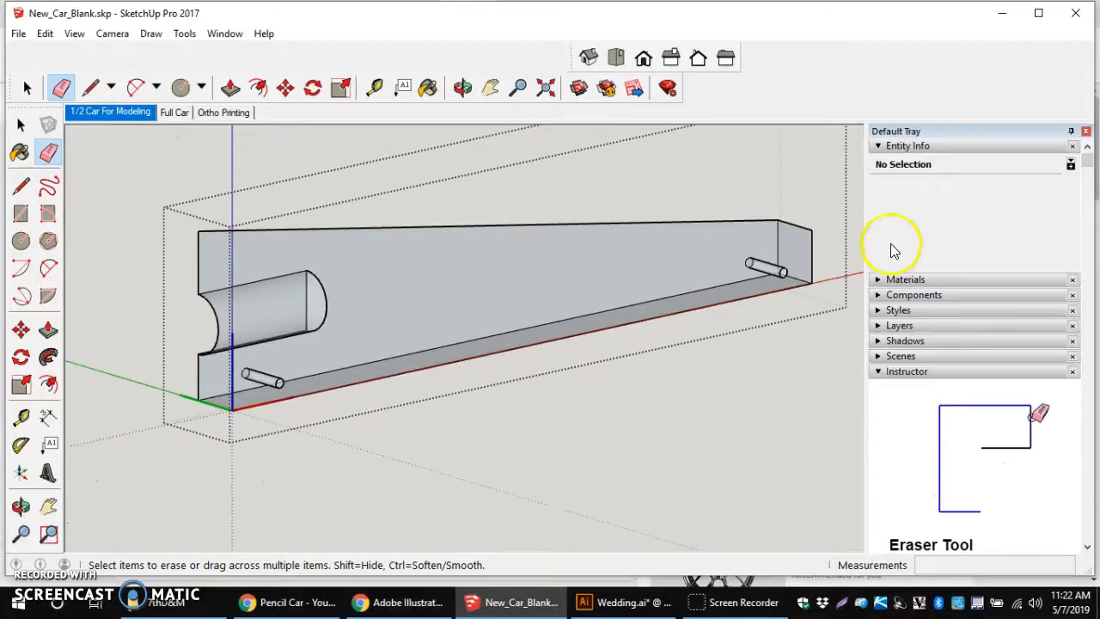
Step: Undo the last edge erasures to restore the body's outer side and its adjoining faces
scroll(821, 233, up, 4)
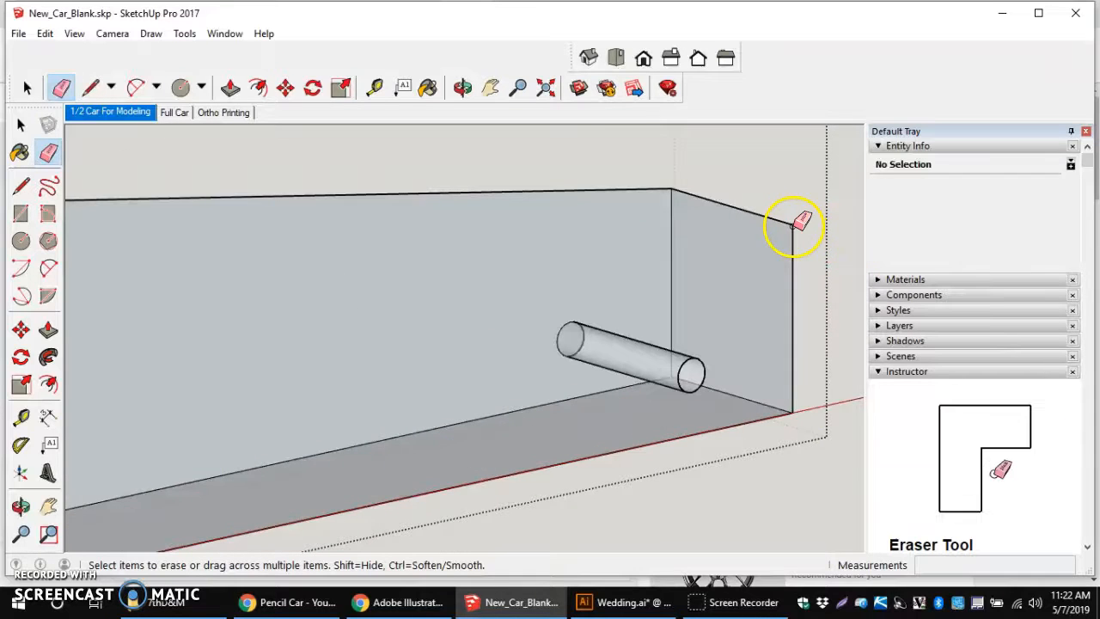
scroll(796, 225, down, 3)
mouse_move(771, 320)
middle_down()
mouse_move(705, 351)
mouse_move(663, 354)
mouse_move(435, 300)
mouse_move(554, 314)
middle_up()
key(e)
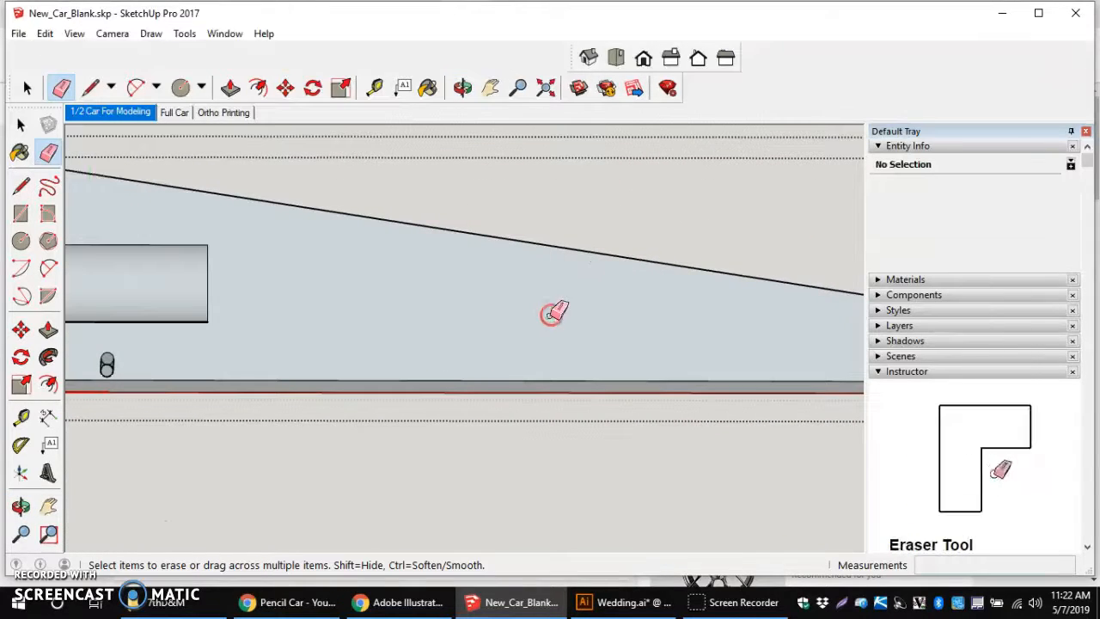
scroll(553, 312, down, 5)
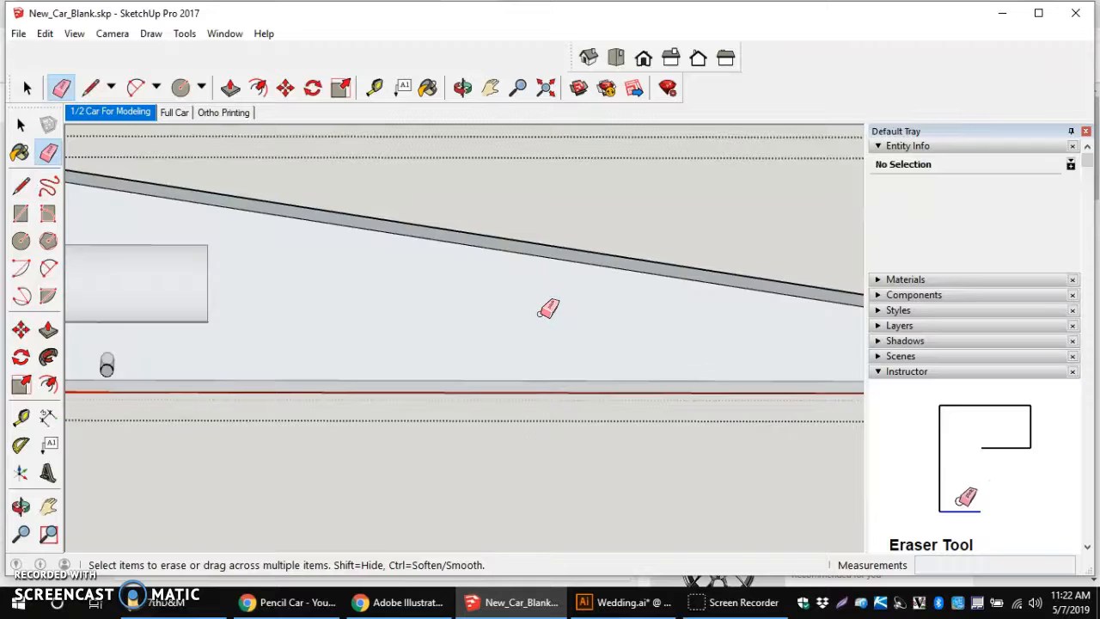
scroll(479, 332, up, 4)
scroll(361, 318, up, 2)
mouse_move(361, 319)
middle_down()
mouse_move(459, 266)
mouse_move(456, 275)
middle_up()
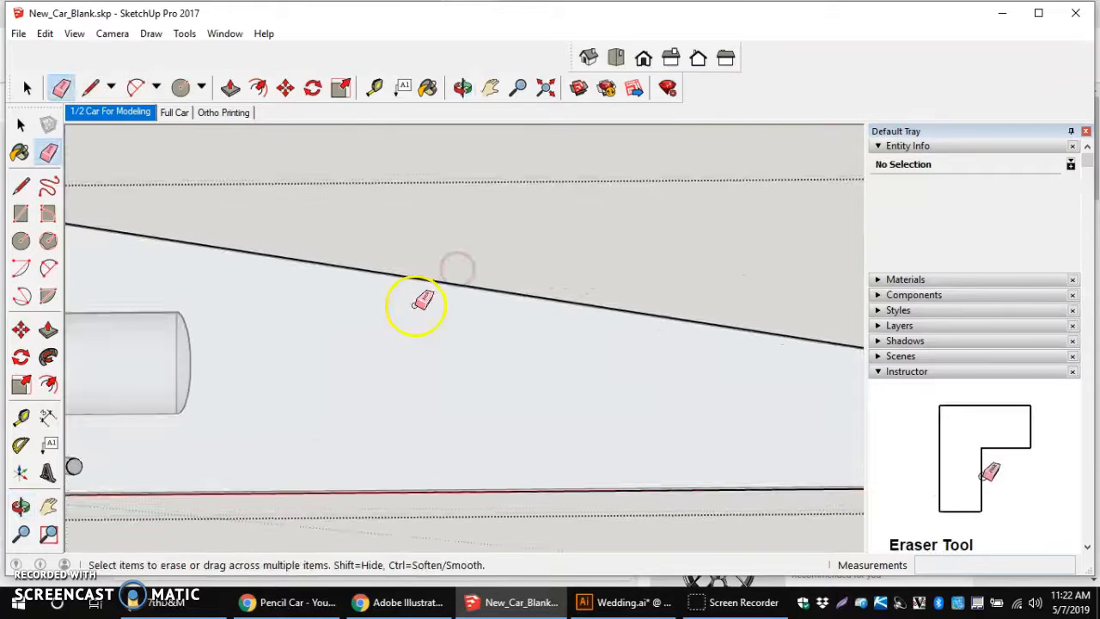
scroll(266, 440, down, 3)
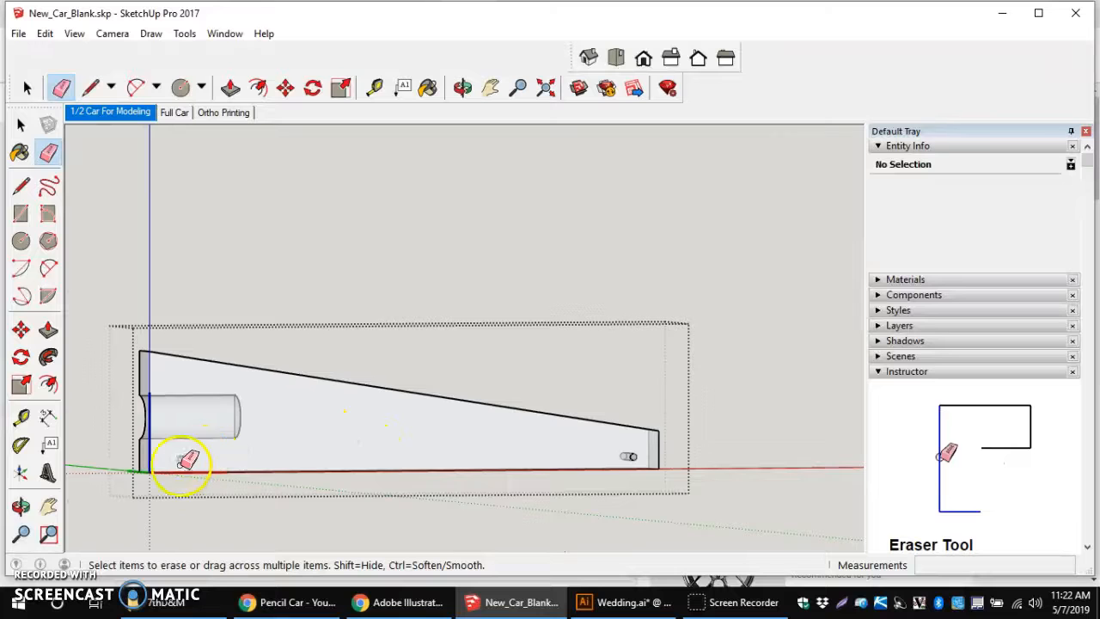
Step: Try to draw a two-point arc from the bottom edge around the rear axle hole with a 3 mm bulge
scroll(180, 459, up, 3)
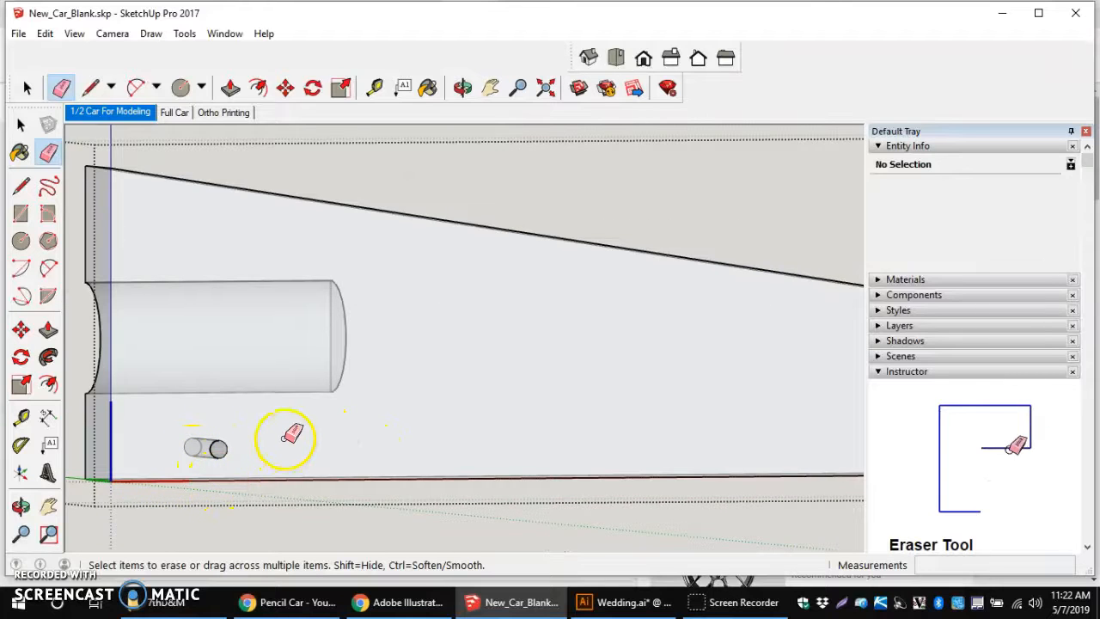
scroll(291, 436, down, 2)
scroll(284, 434, up, 1)
middle_drag(275, 435, 226, 442)
scroll(332, 418, up, 1)
mouse_move(332, 418)
middle_down()
mouse_move(269, 442)
mouse_move(249, 469)
mouse_move(197, 418)
middle_up()
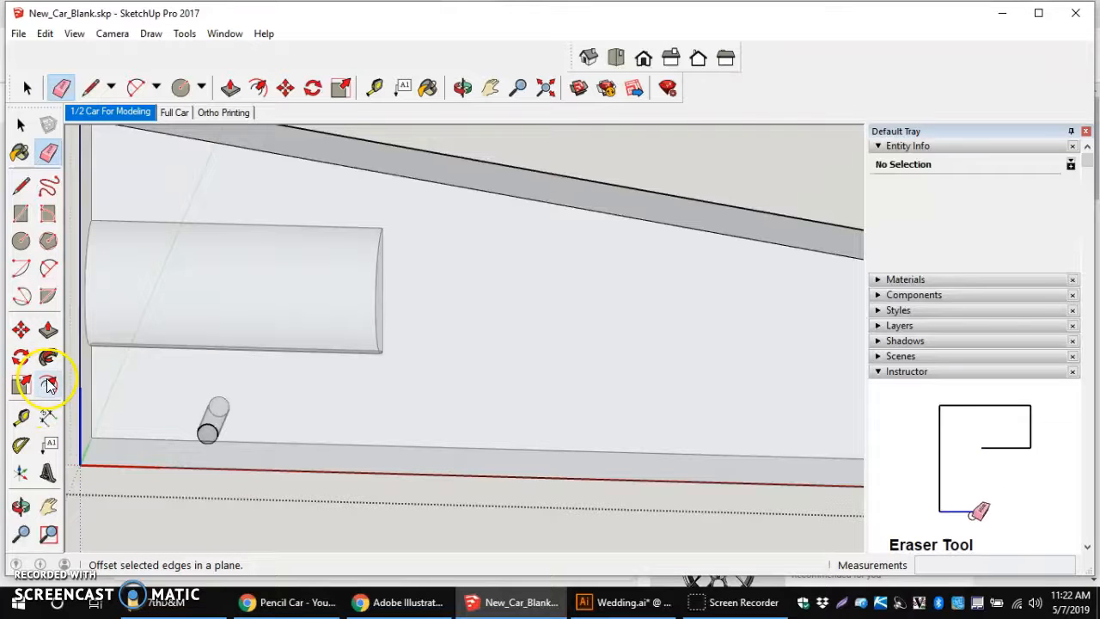
click(49, 271)
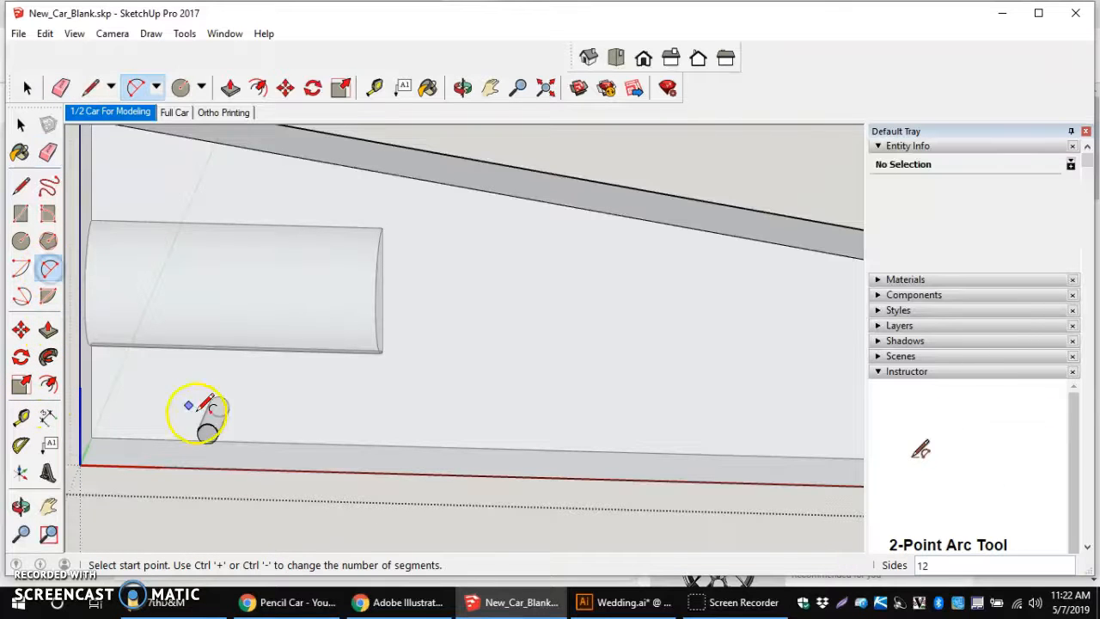
click(260, 469)
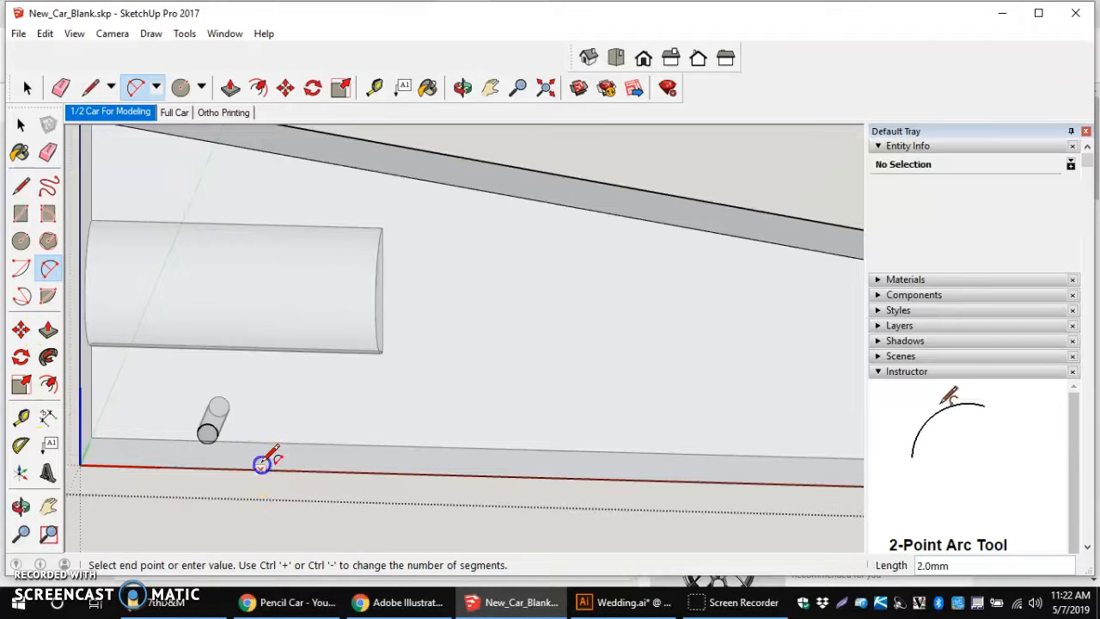
click(225, 390)
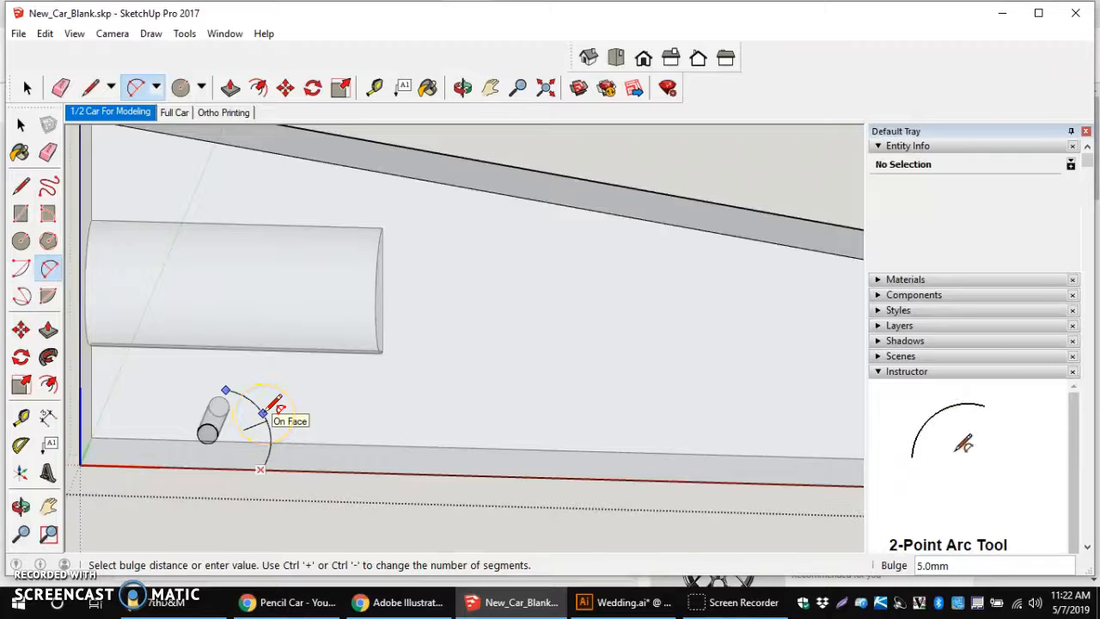
click(270, 412)
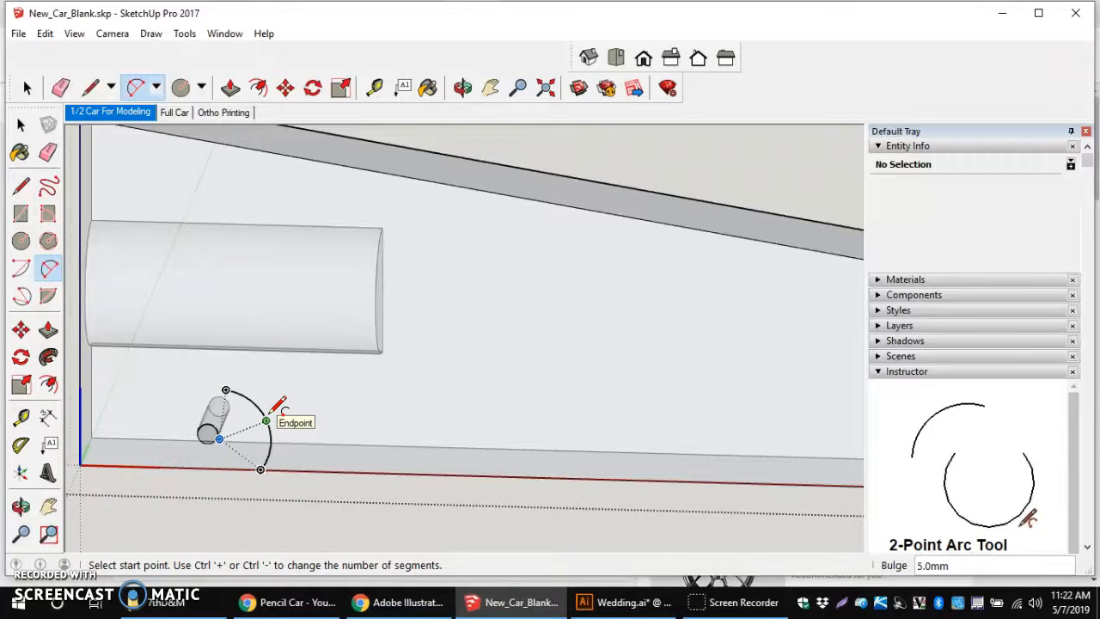
text(3)
key(Return)
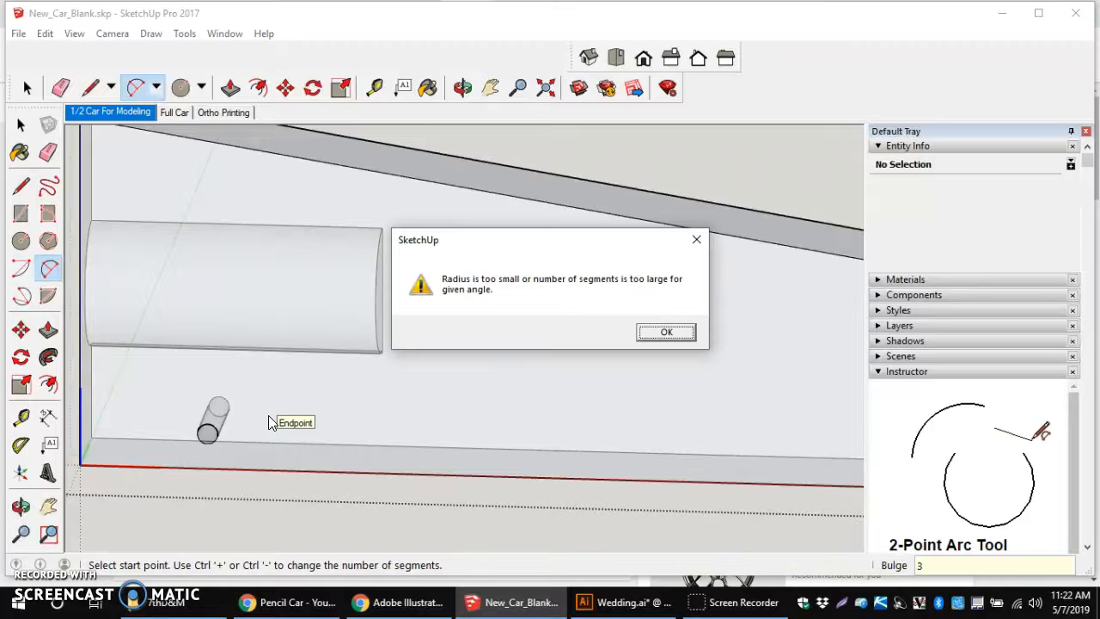
click(662, 332)
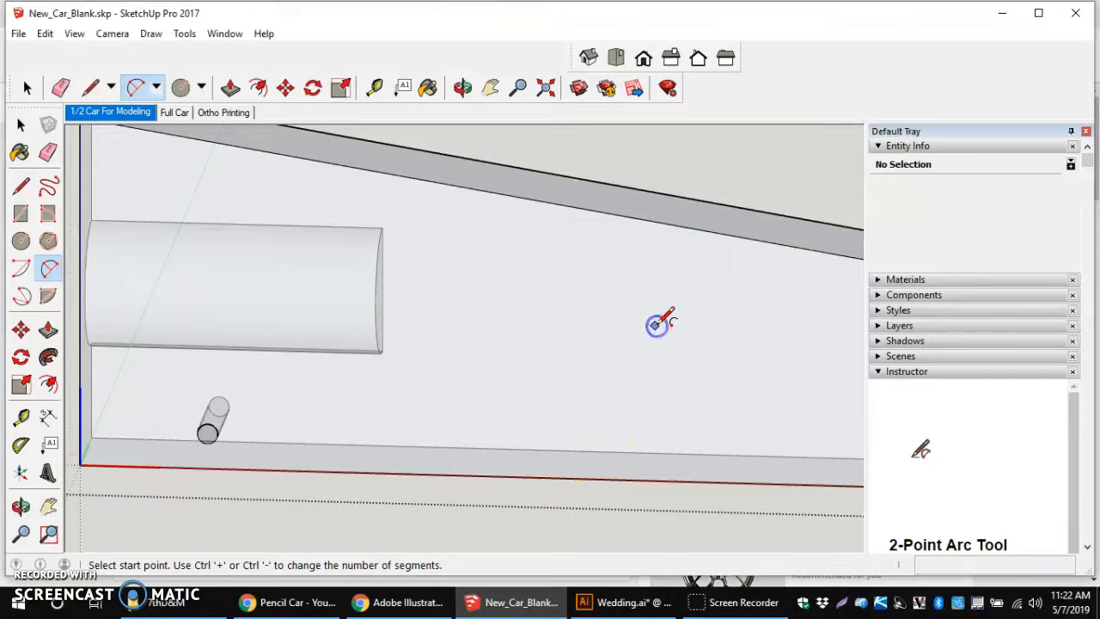
click(237, 466)
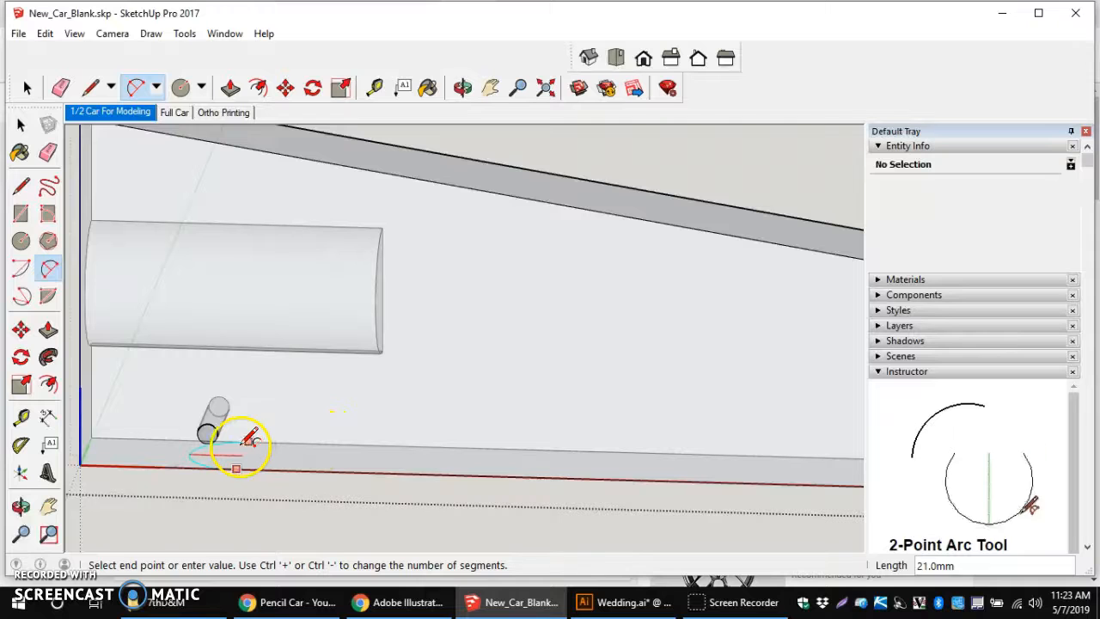
key(Escape)
click(272, 469)
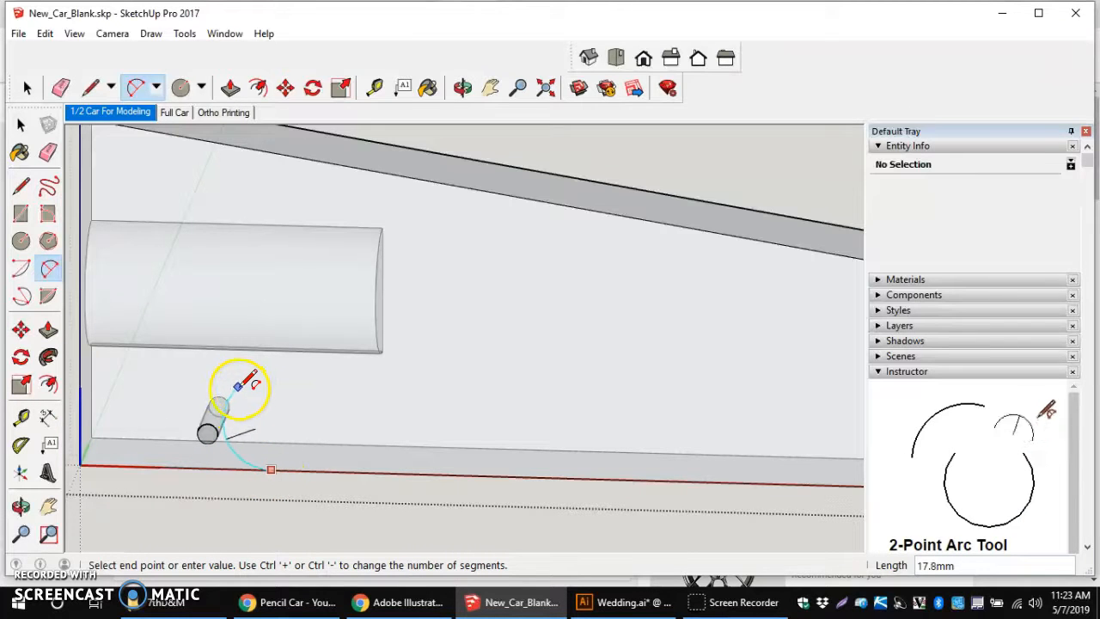
middle_drag(255, 420, 181, 453)
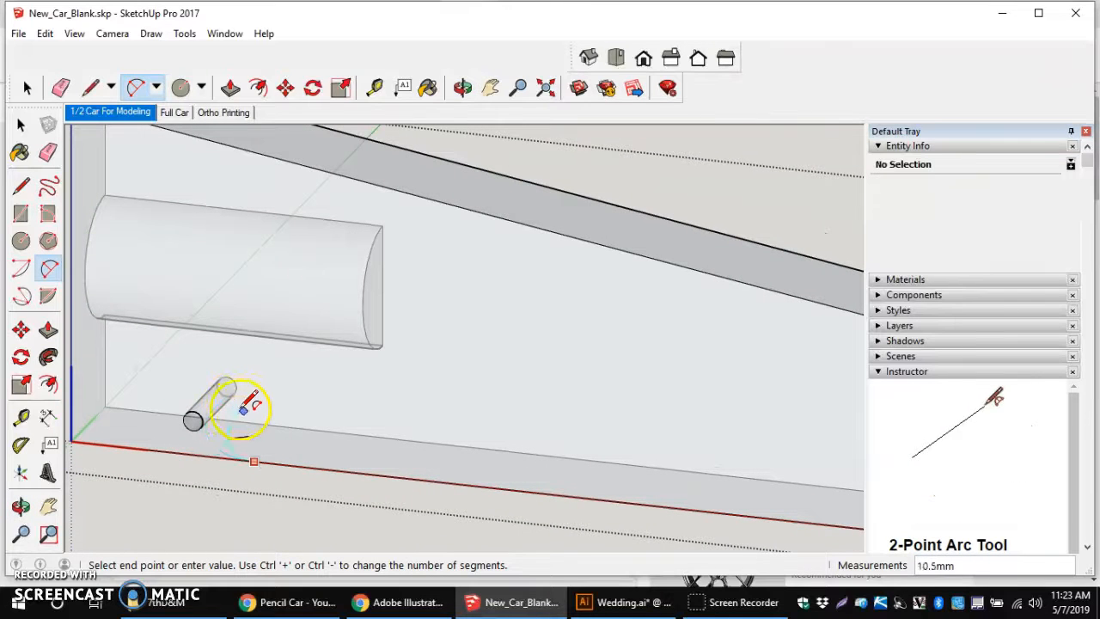
middle_drag(255, 420, 261, 329)
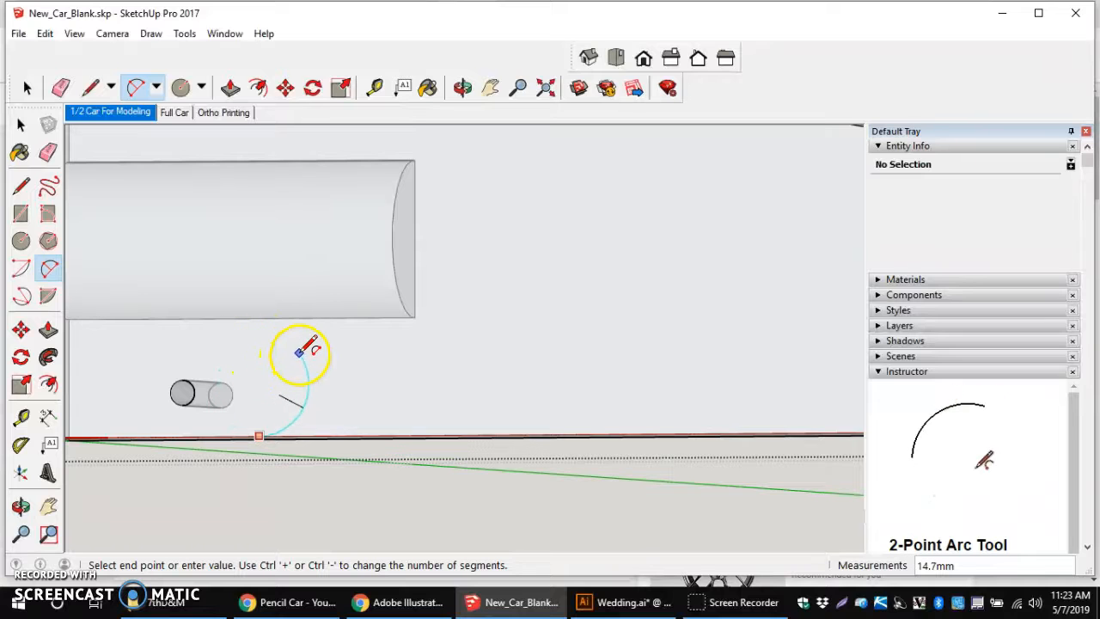
middle_drag(298, 352, 212, 381)
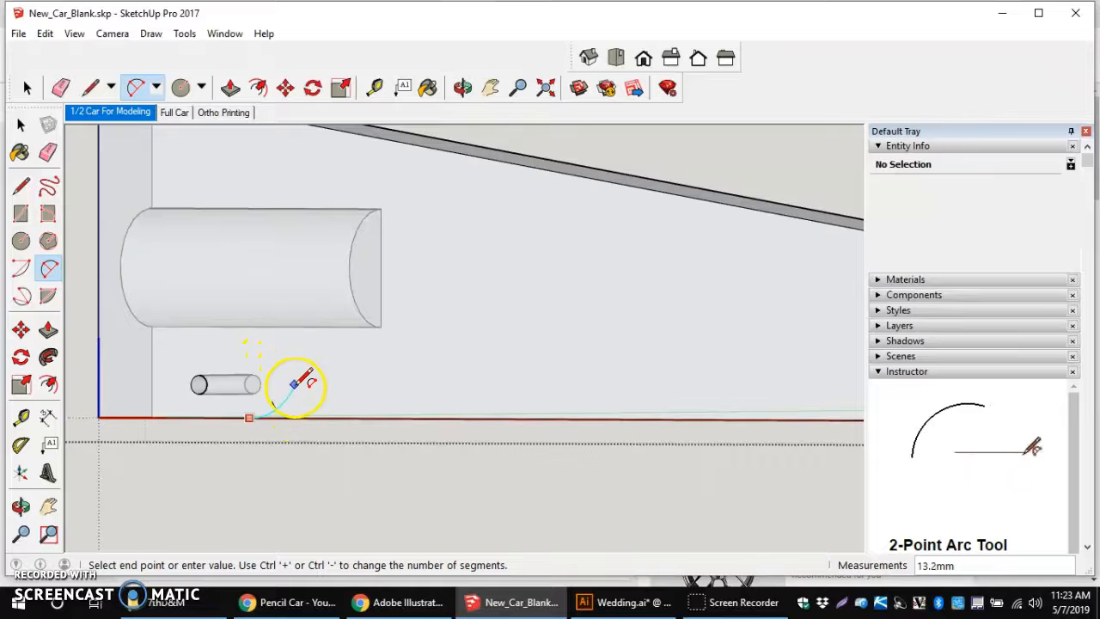
click(292, 383)
middle_drag(300, 379, 191, 432)
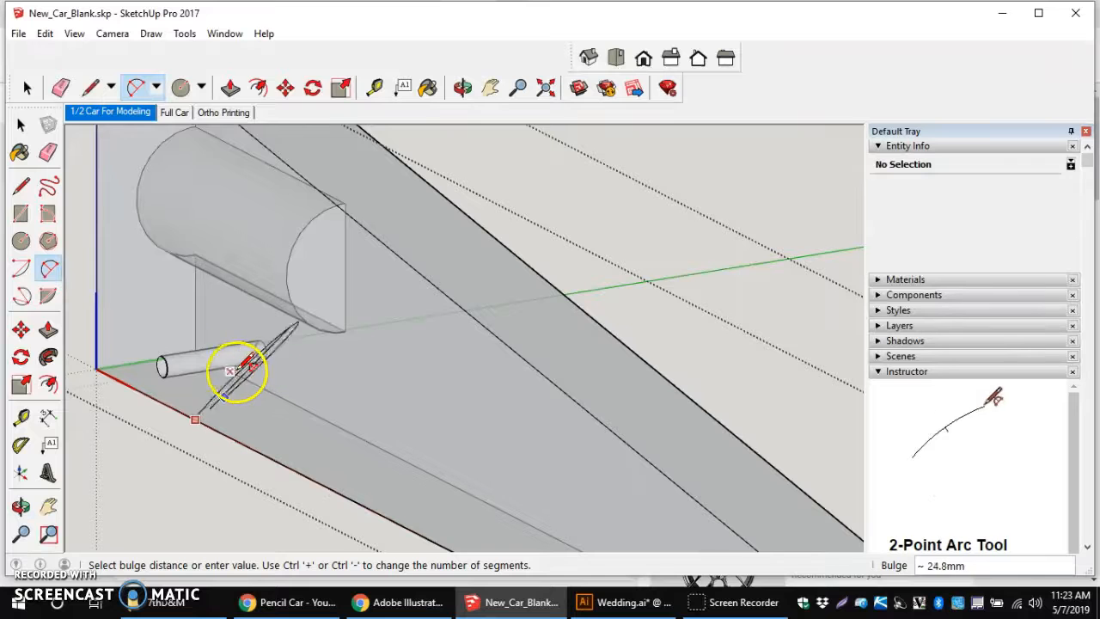
key(Escape)
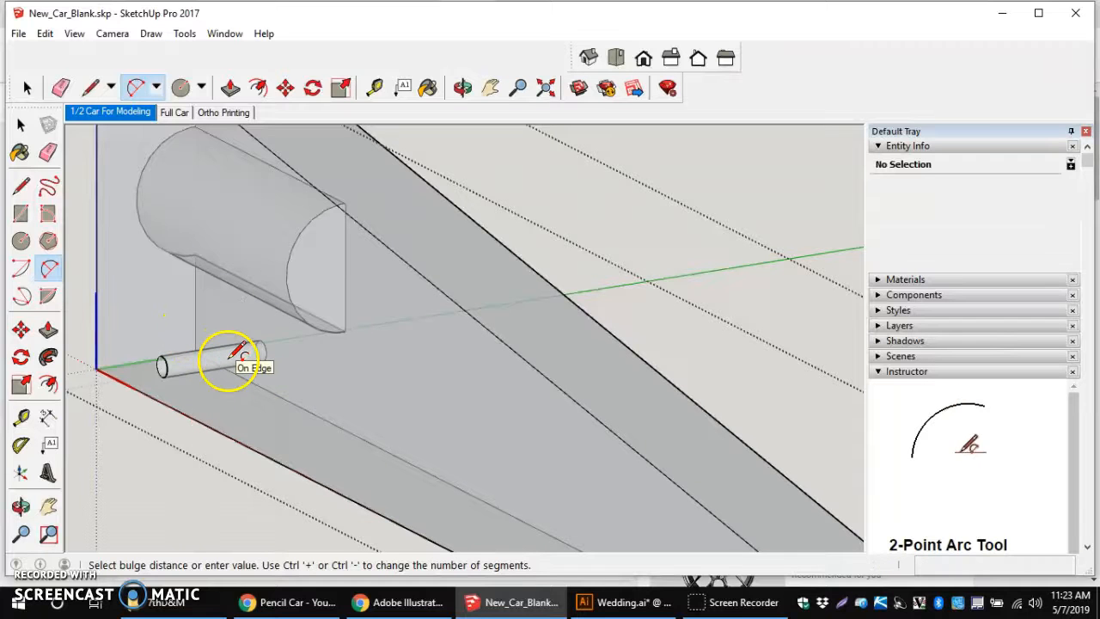
Step: Draw a two-point arc over the rear axle hole, with both ends on the outer side's bottom edge and a 15 mm bulge
middle_drag(178, 356, 555, 305)
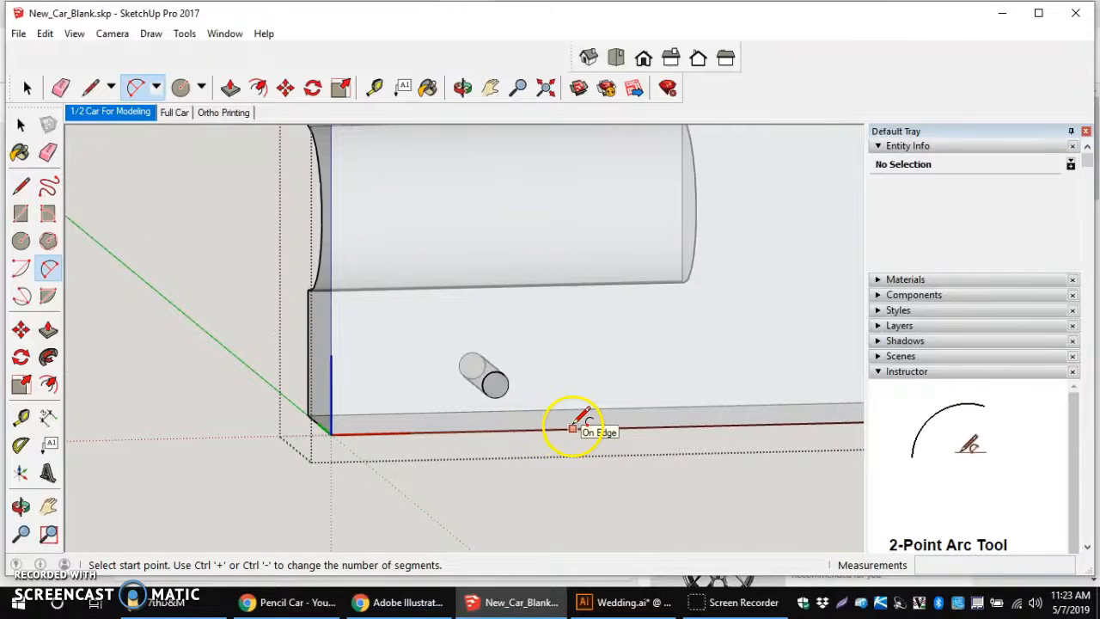
click(572, 428)
click(399, 429)
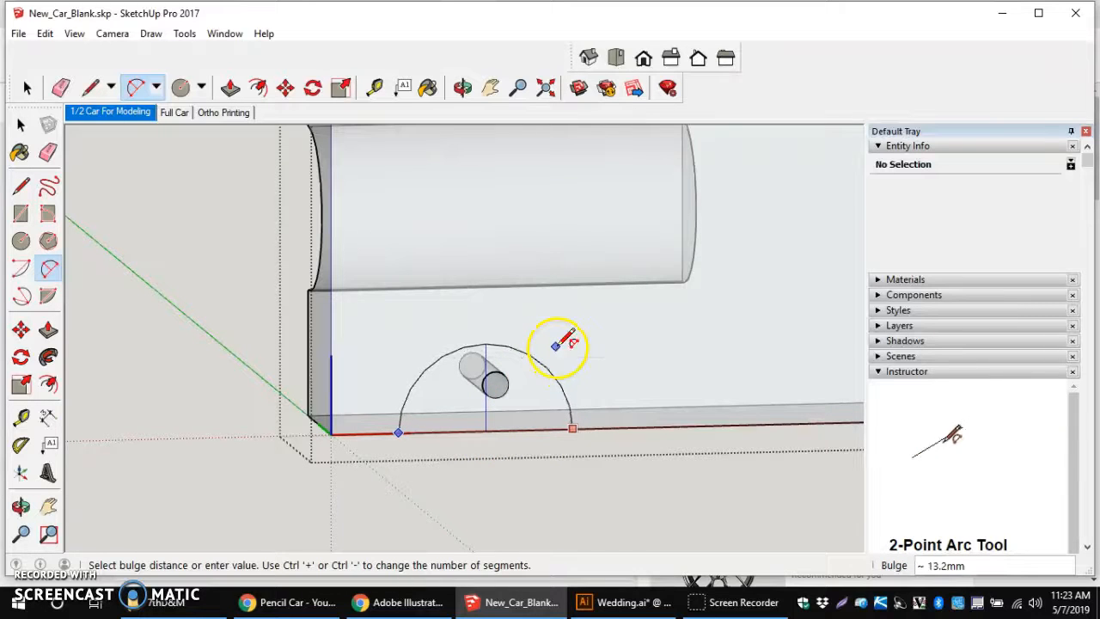
drag(556, 345, 551, 351)
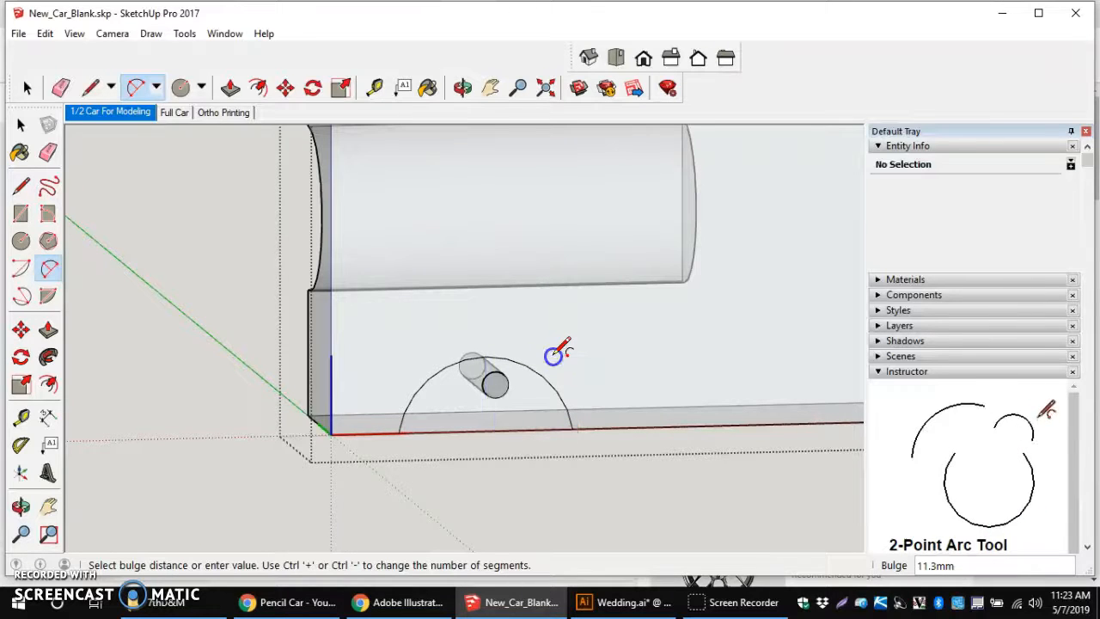
key(Return)
click(576, 359)
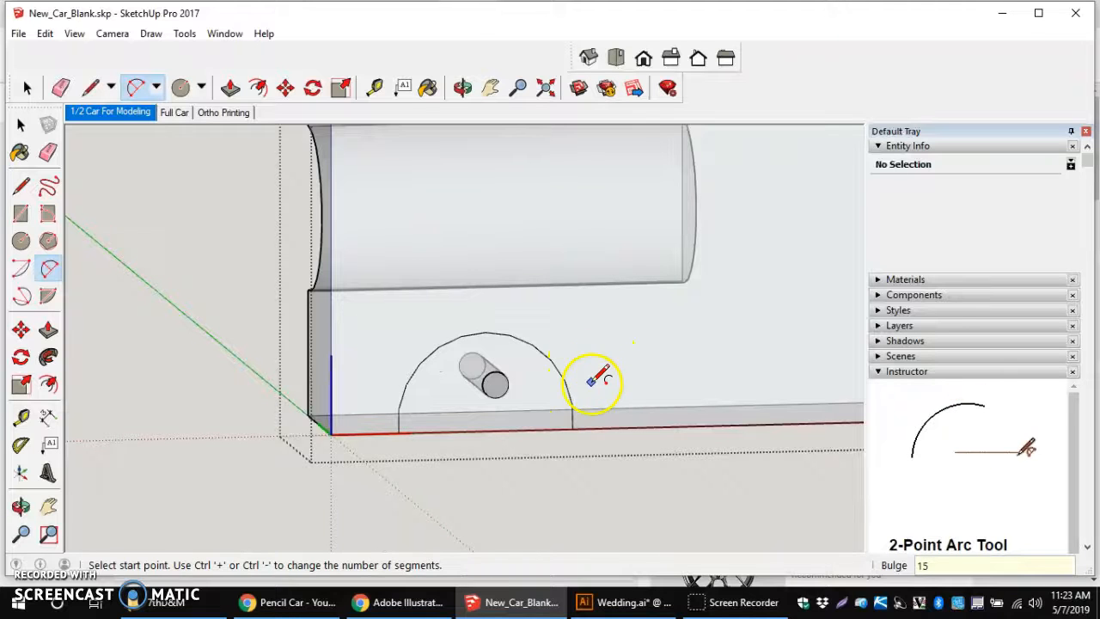
middle_drag(584, 373, 507, 348)
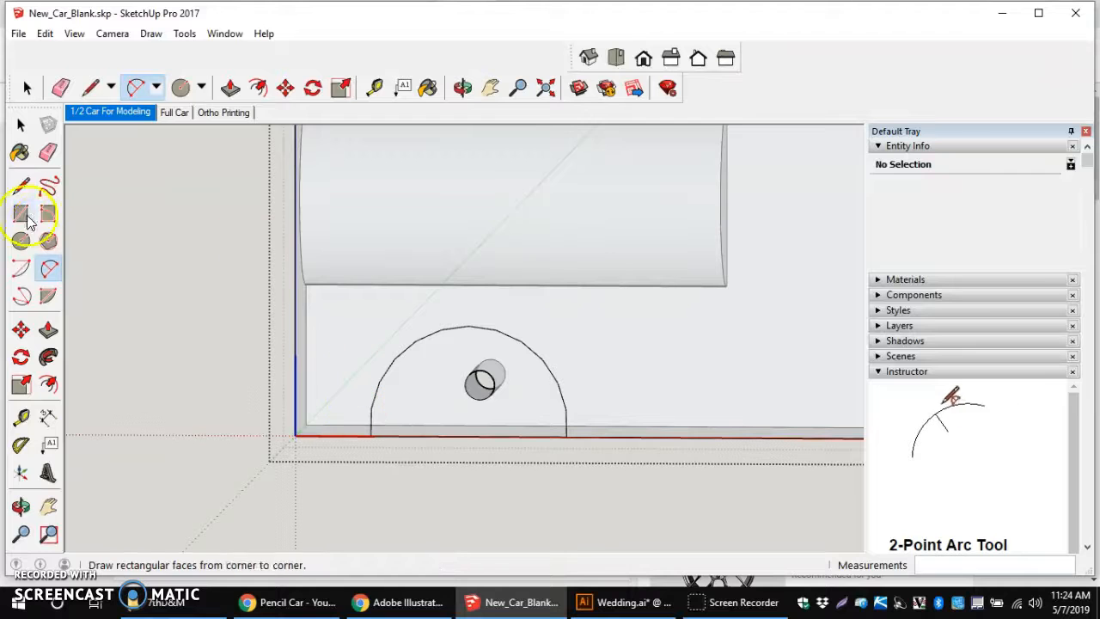
Step: Draw a line about 22 mm long from the arc vertex just ahead of its peak to its rear end on the bottom edge
click(21, 186)
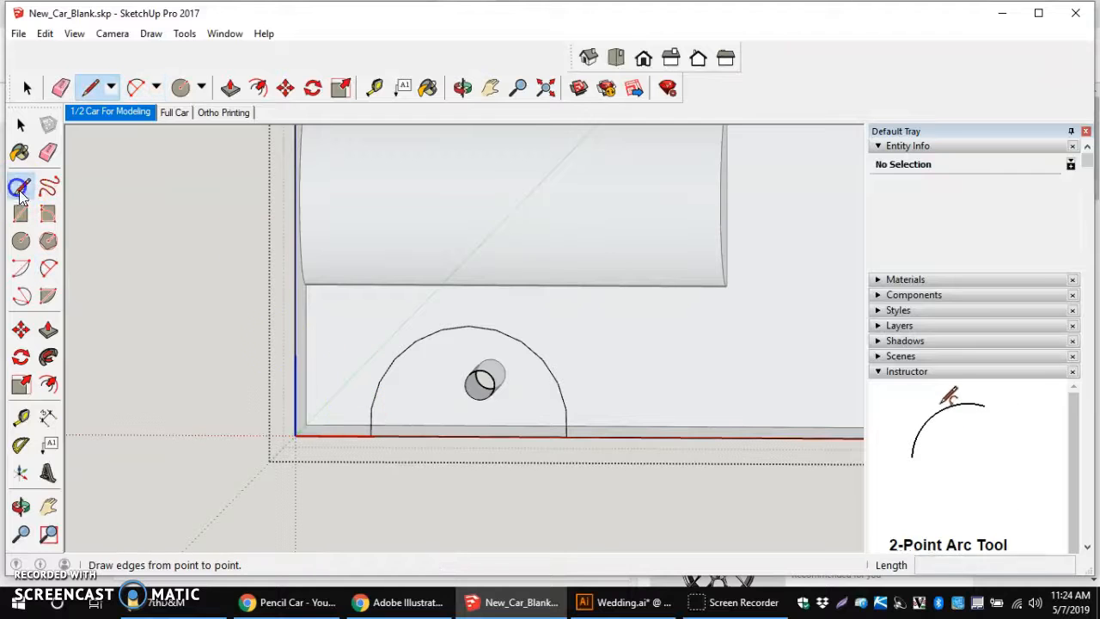
scroll(496, 329, up, 4)
click(519, 329)
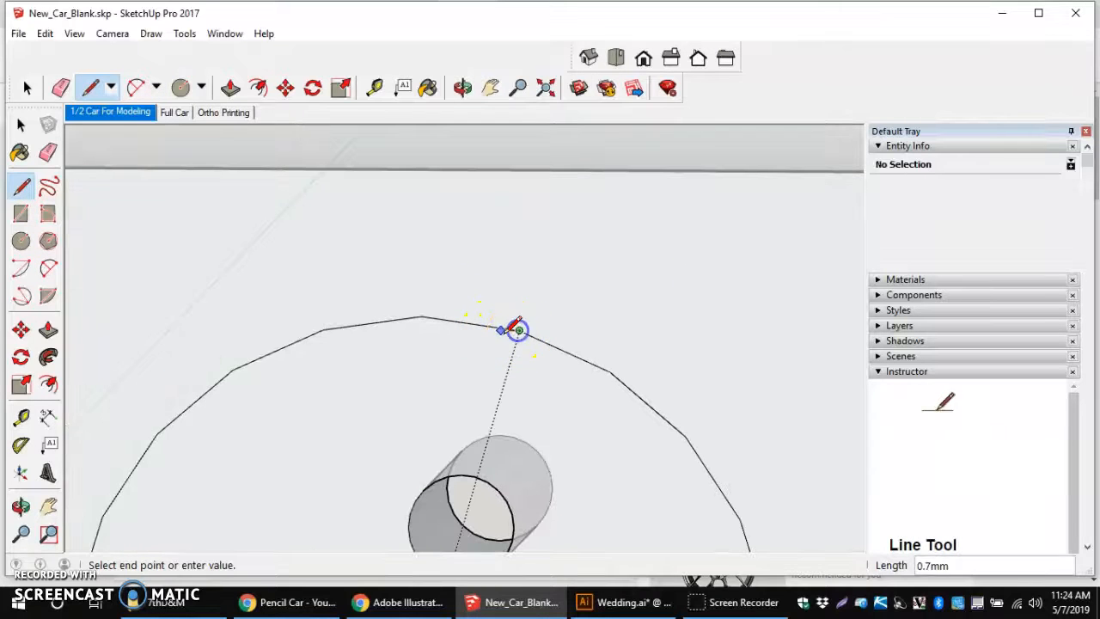
scroll(515, 328, down, 4)
click(422, 404)
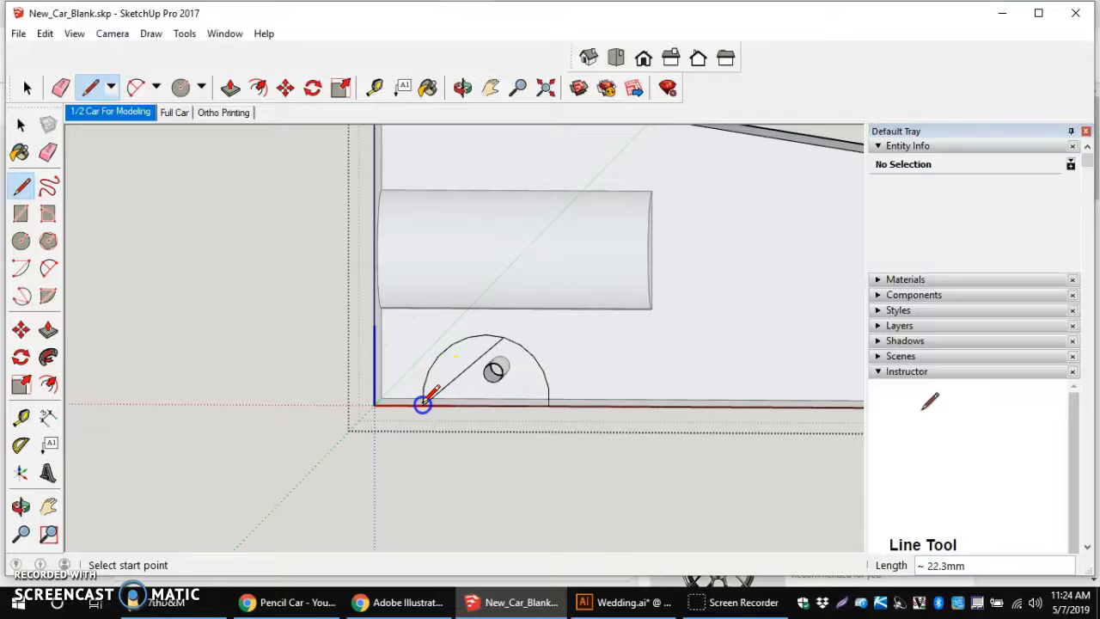
Step: Erase the part of the rear wheel arc that lies behind the diagonal line
scroll(491, 366, up, 4)
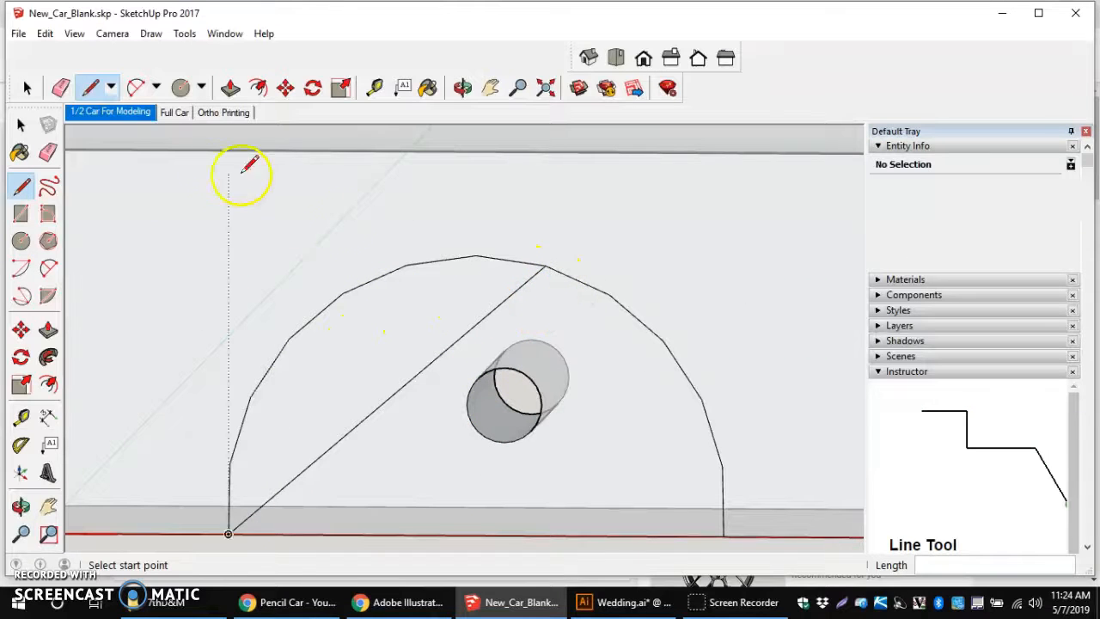
click(48, 153)
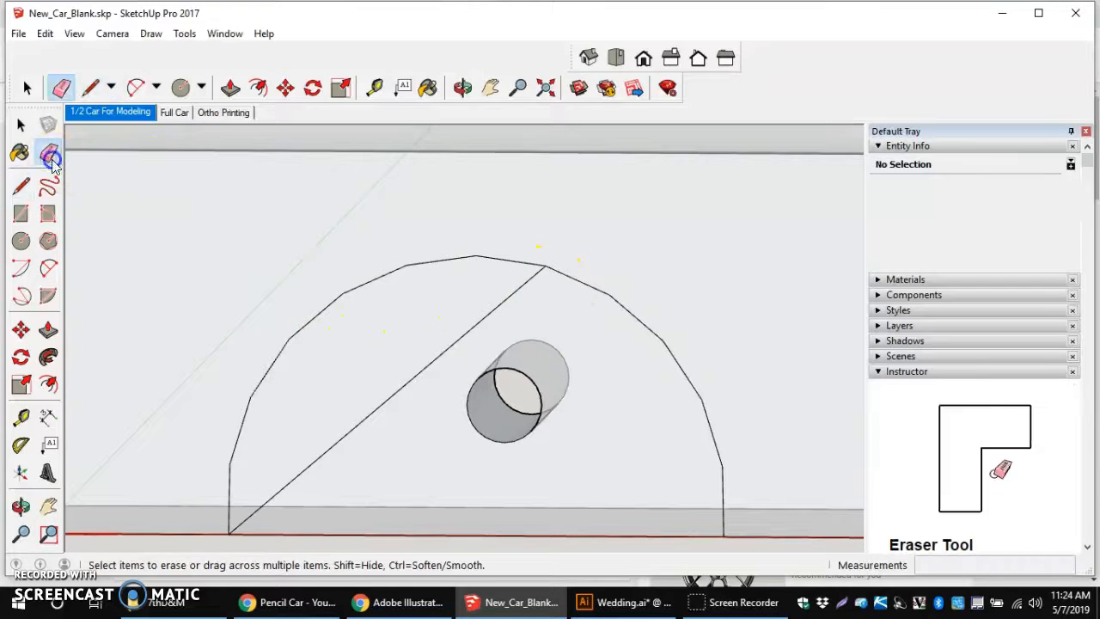
click(504, 255)
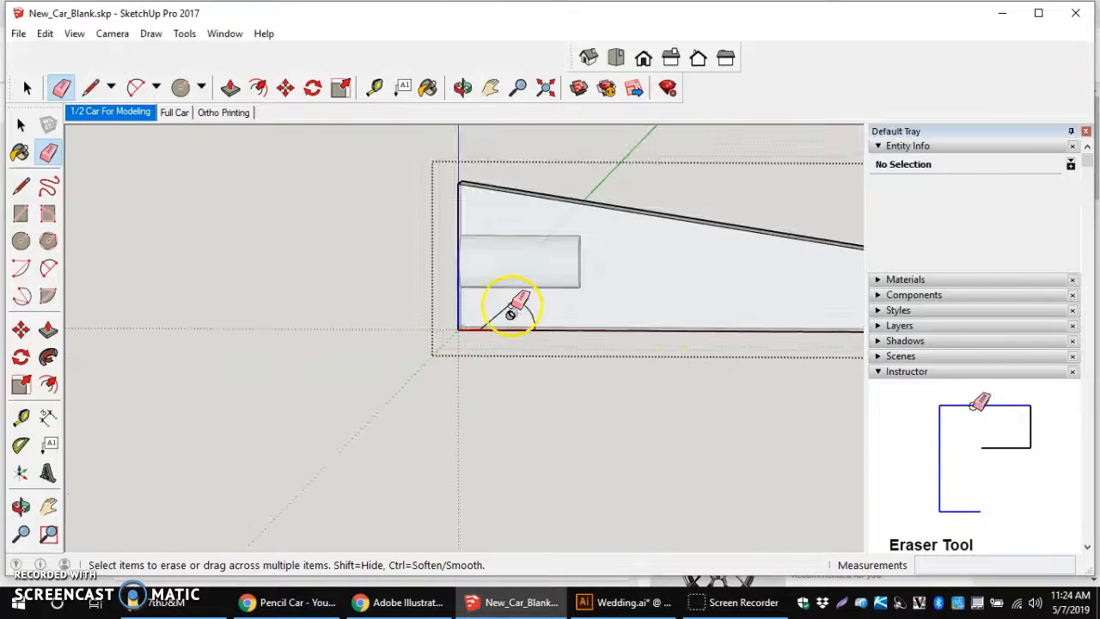
Step: Draw a two-point arc over the front axle hole, with both ends on the outer side's bottom edge and a bulge of about 12.5 mm
scroll(831, 321, down, 4)
scroll(847, 322, up, 5)
scroll(839, 308, down, 1)
scroll(838, 315, down, 2)
scroll(848, 307, up, 6)
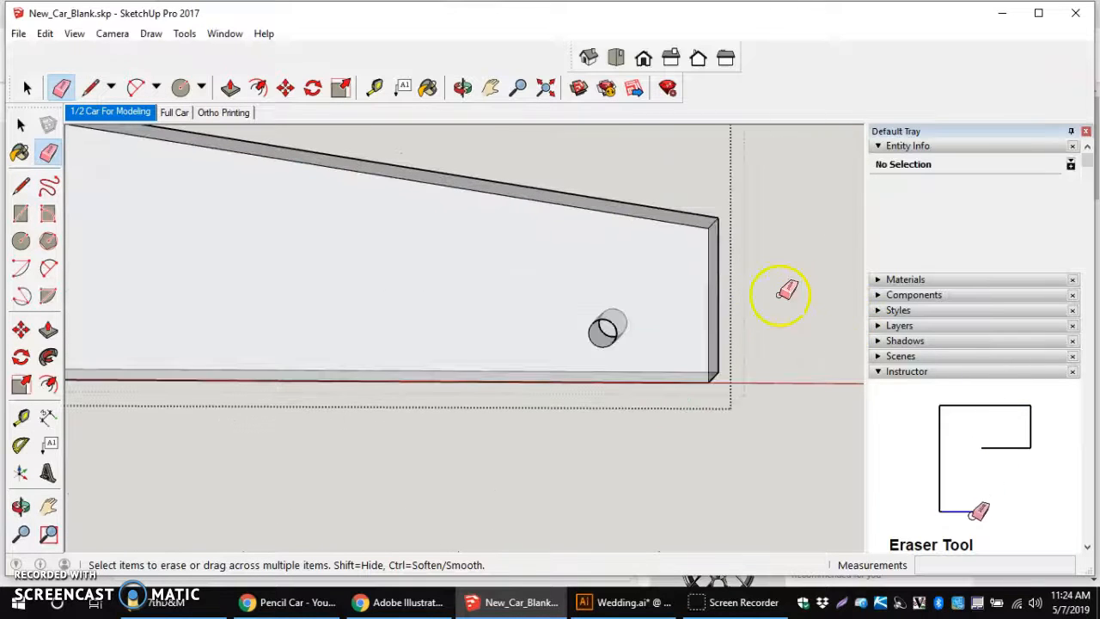
click(48, 269)
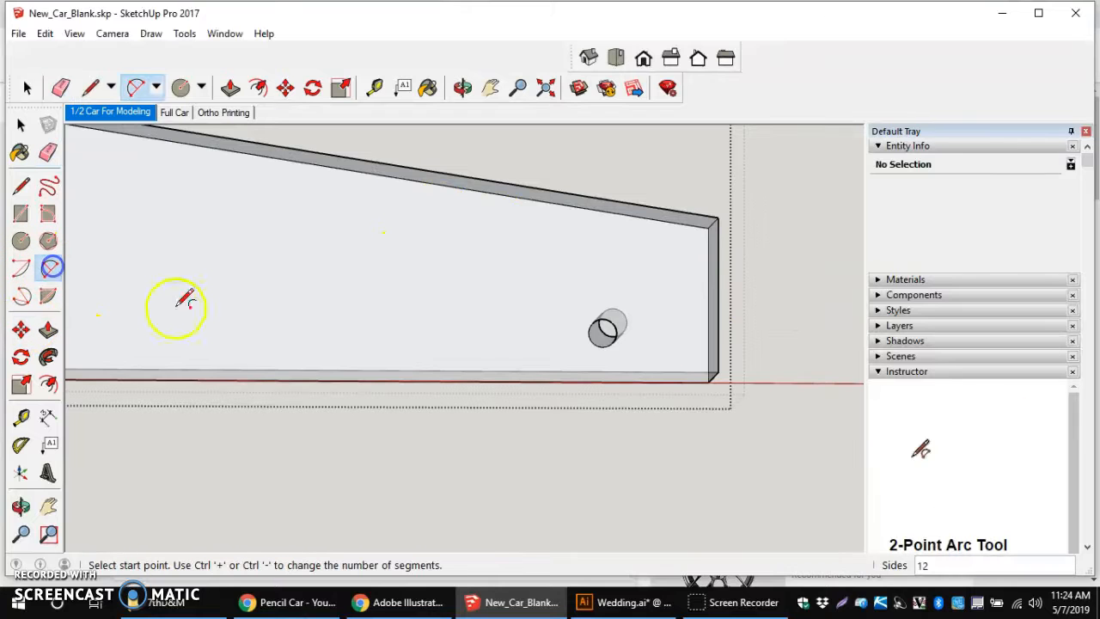
click(664, 381)
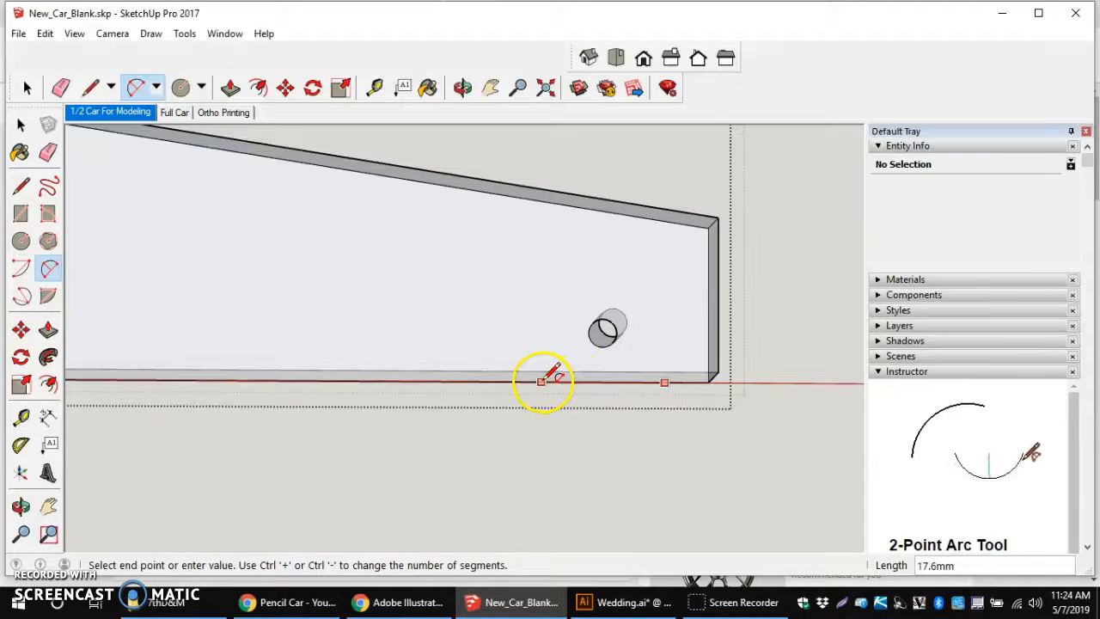
click(541, 381)
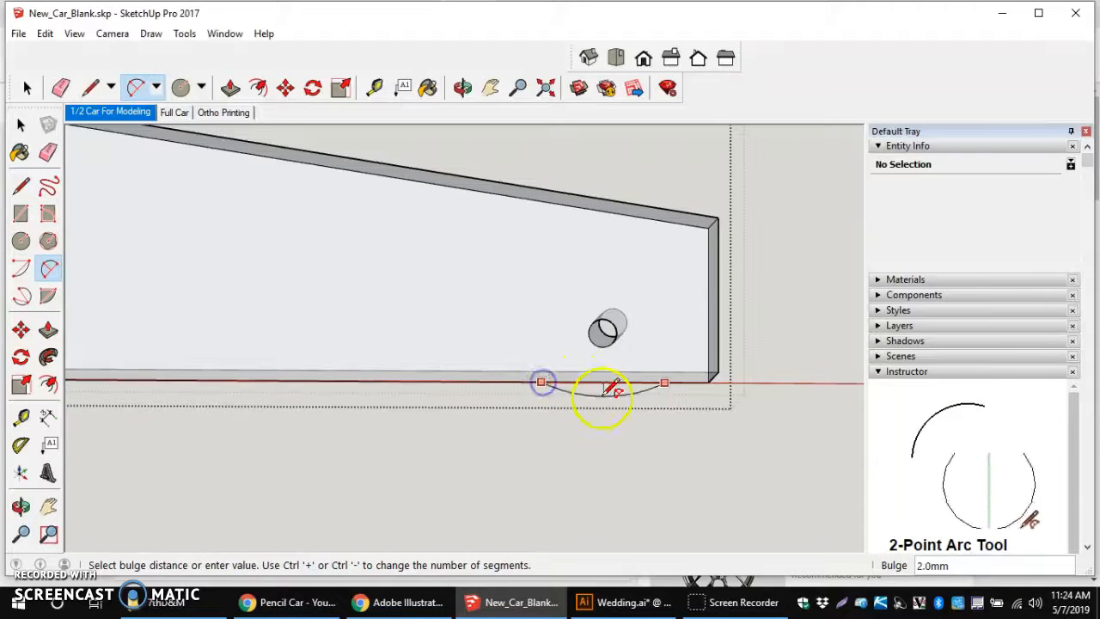
click(591, 295)
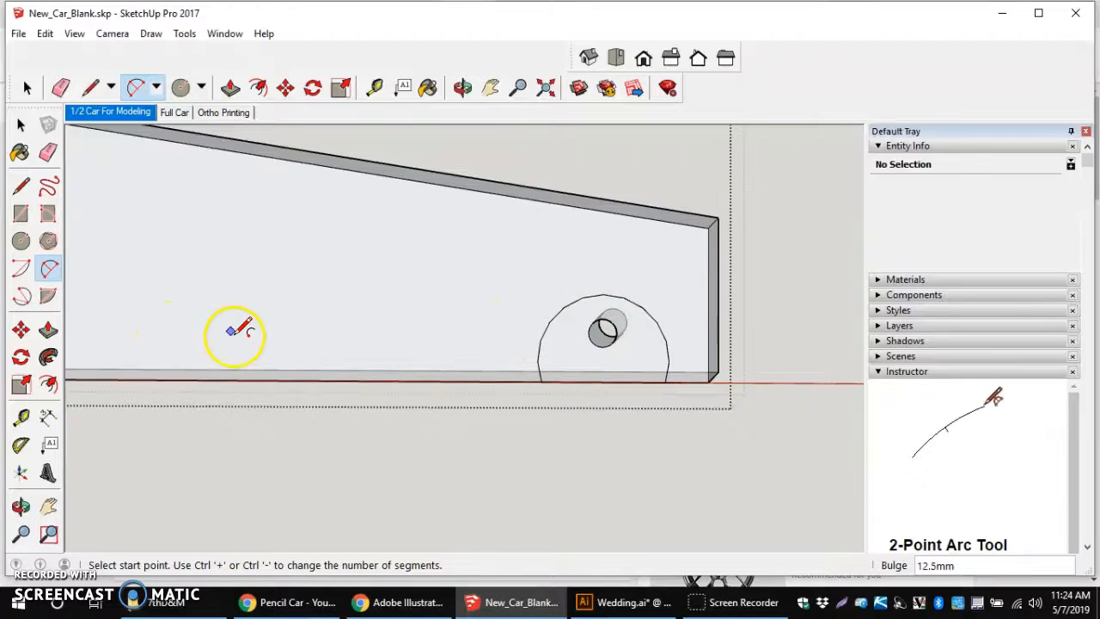
Step: Draw a line about 11 mm long from the peak of the front wheel arc down to a vertex on its rear flank
scroll(228, 318, down, 8)
scroll(180, 287, up, 3)
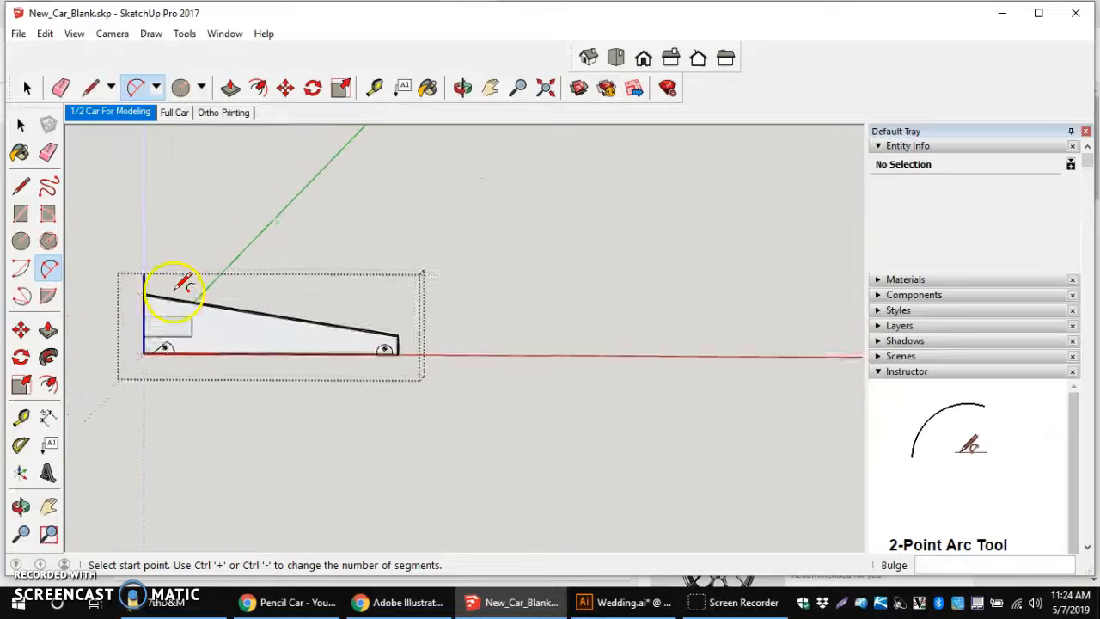
scroll(184, 292, up, 5)
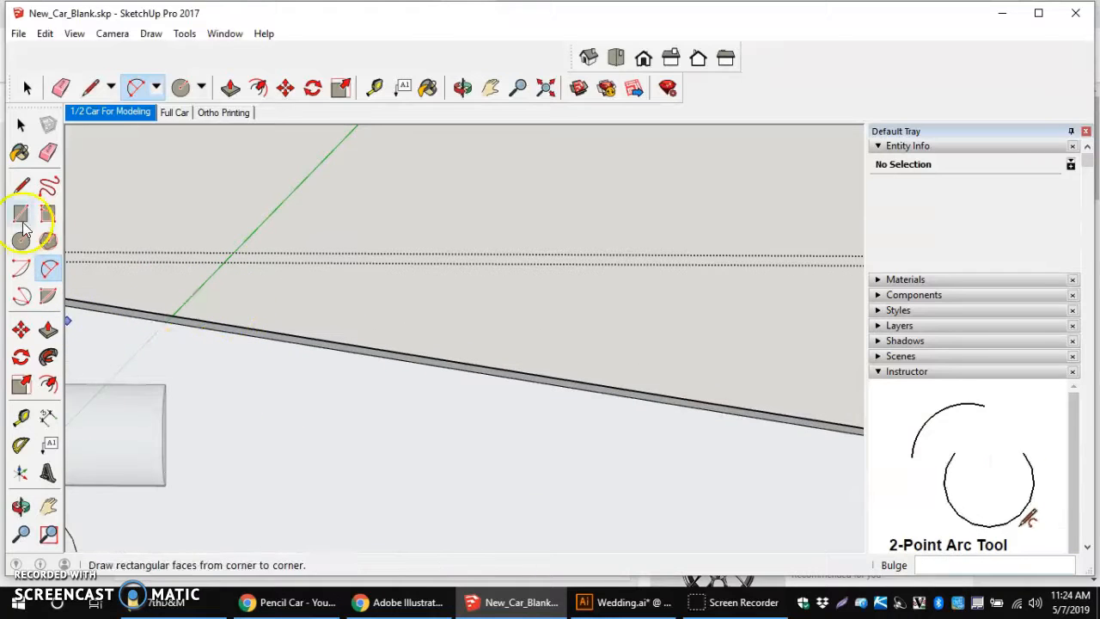
click(21, 186)
scroll(221, 364, down, 3)
scroll(472, 429, up, 5)
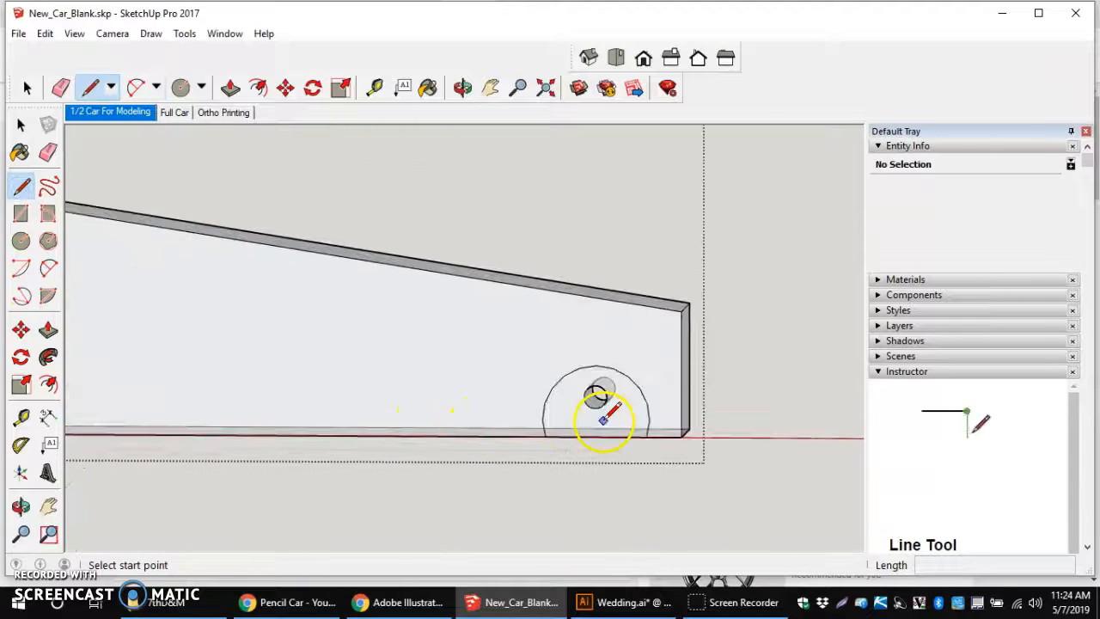
scroll(604, 416, up, 2)
click(588, 352)
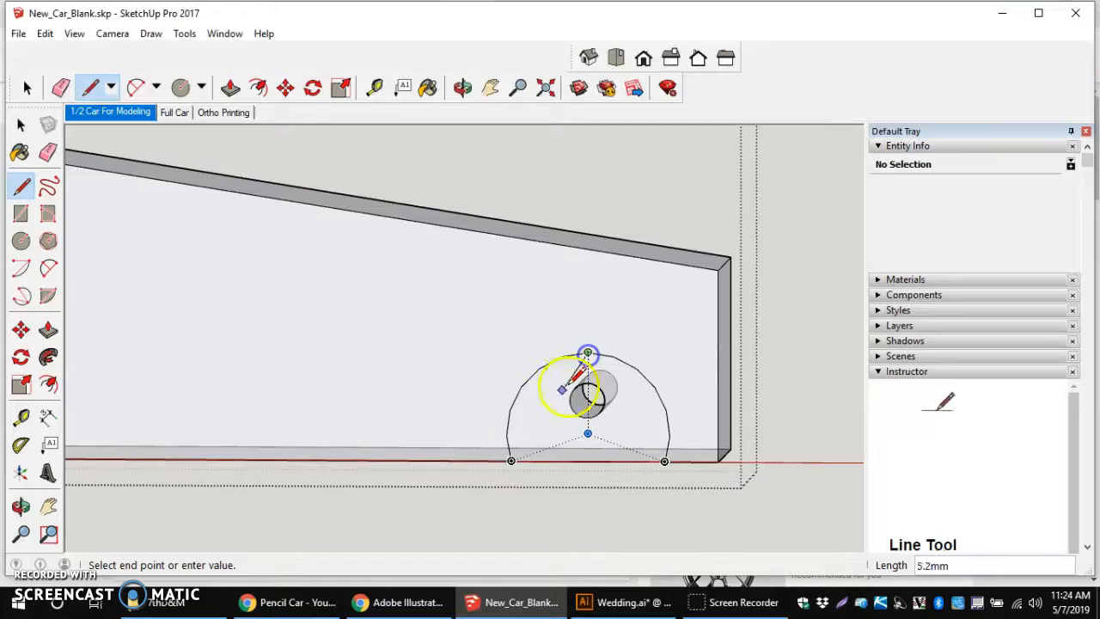
click(512, 410)
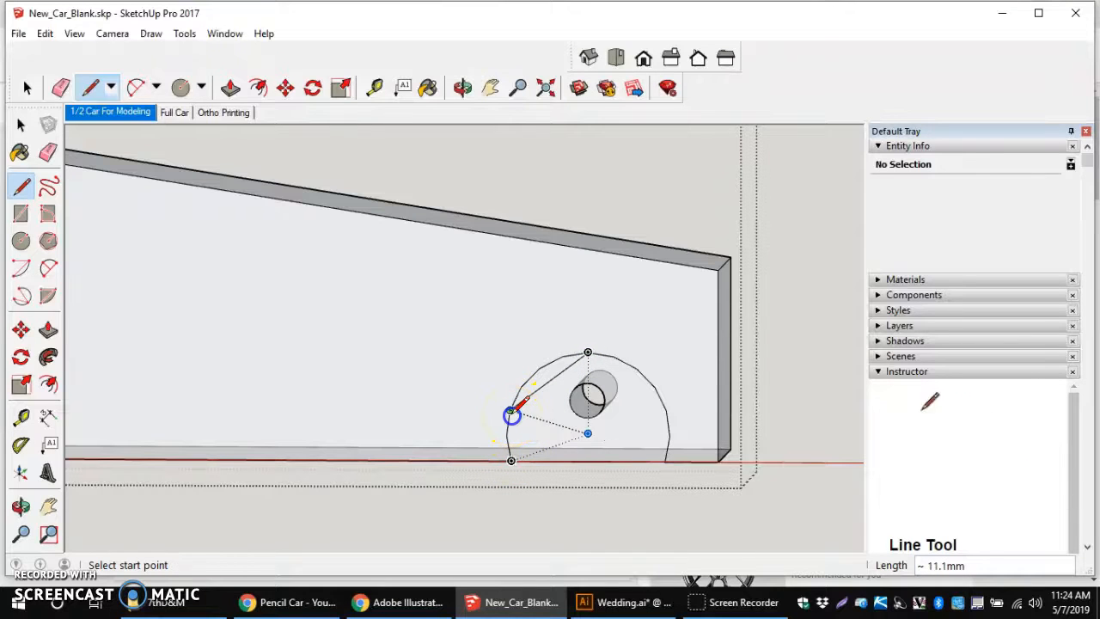
Step: Erase the part of the front wheel arc that lies behind the diagonal line
scroll(521, 422, up, 3)
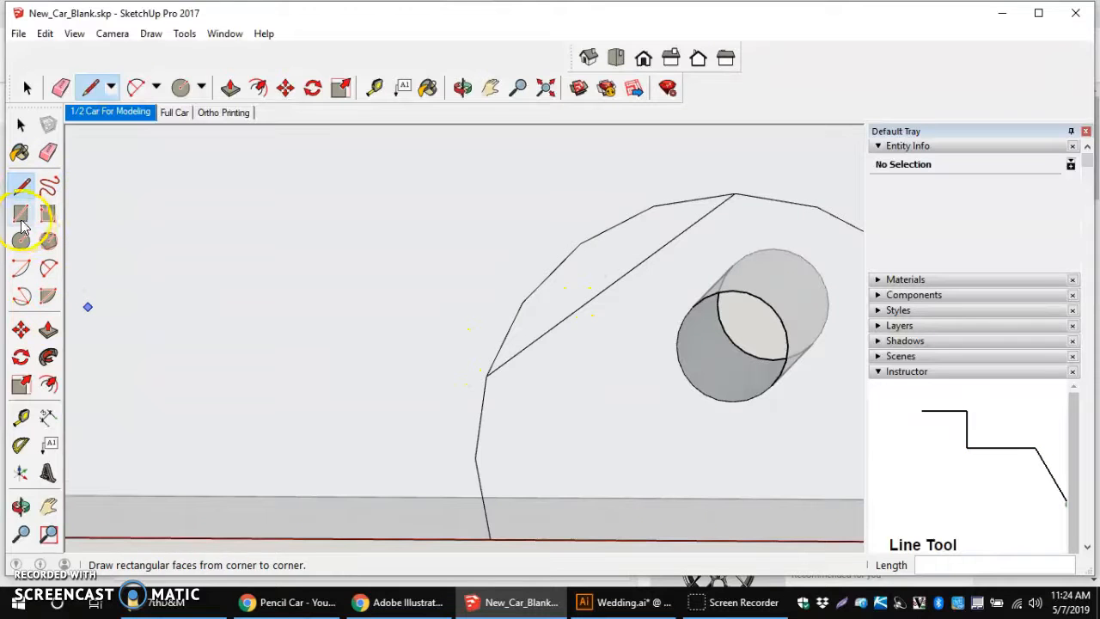
click(48, 152)
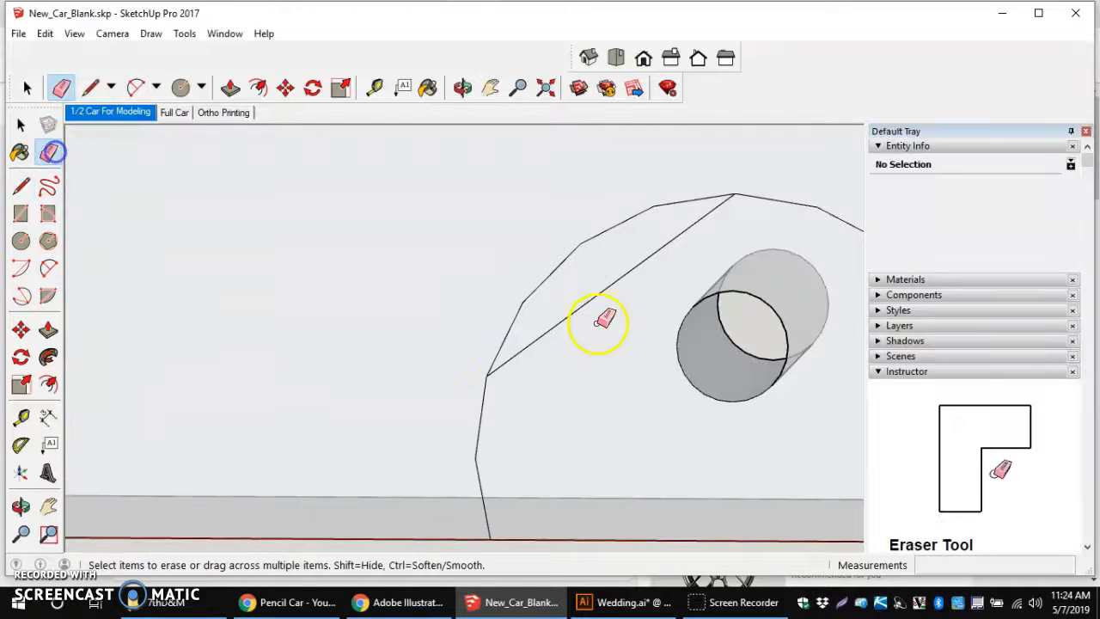
click(589, 241)
scroll(624, 316, down, 5)
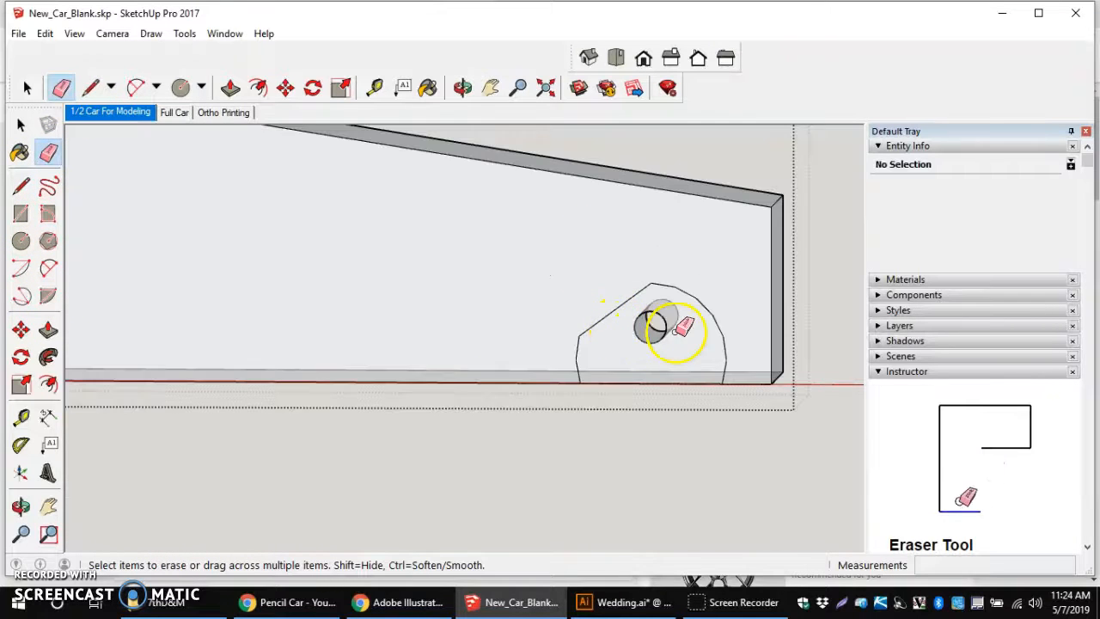
Step: Erase the outer side's sloping top edge and upright end edges, leaving the wheel-arch faces and the bottom strip
scroll(674, 319, down, 6)
scroll(661, 311, up, 3)
scroll(610, 327, down, 6)
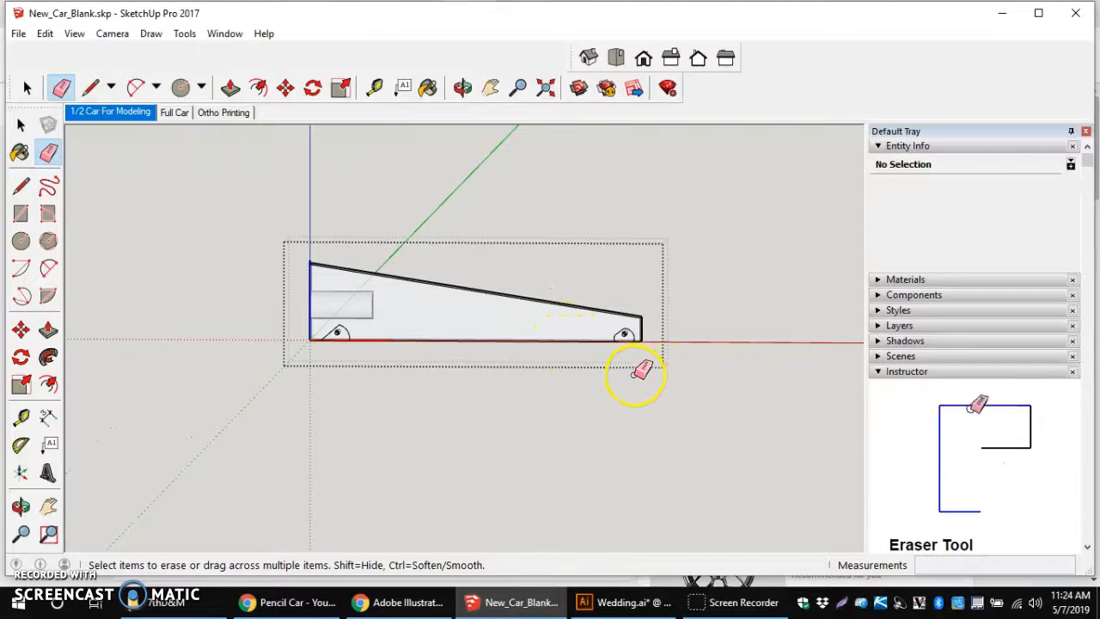
middle_drag(512, 279, 742, 307)
scroll(399, 281, up, 6)
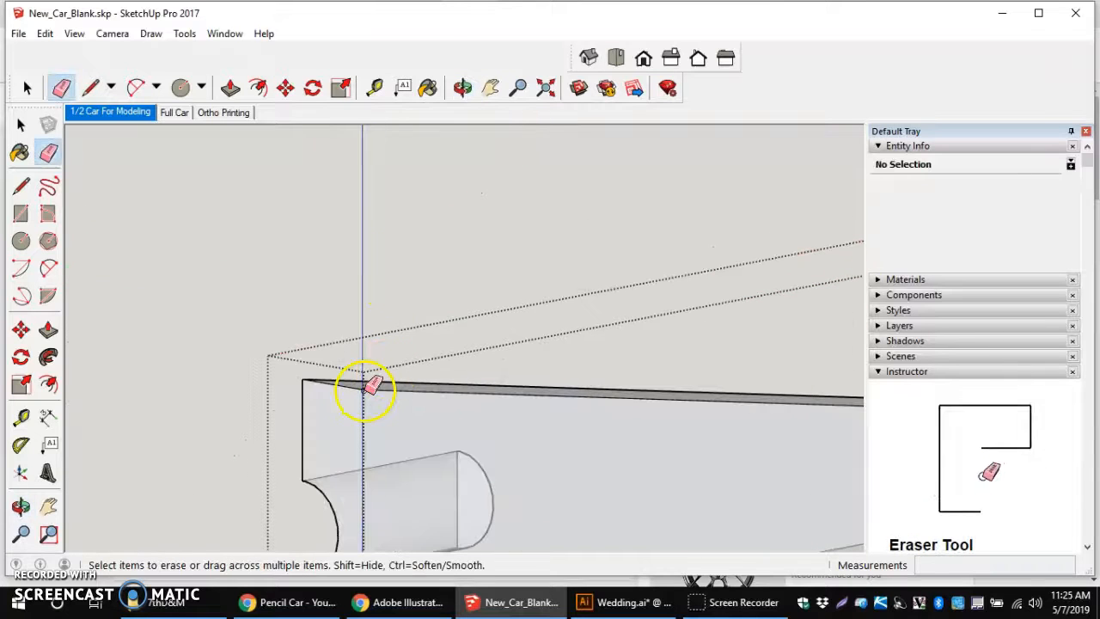
scroll(412, 383, down, 5)
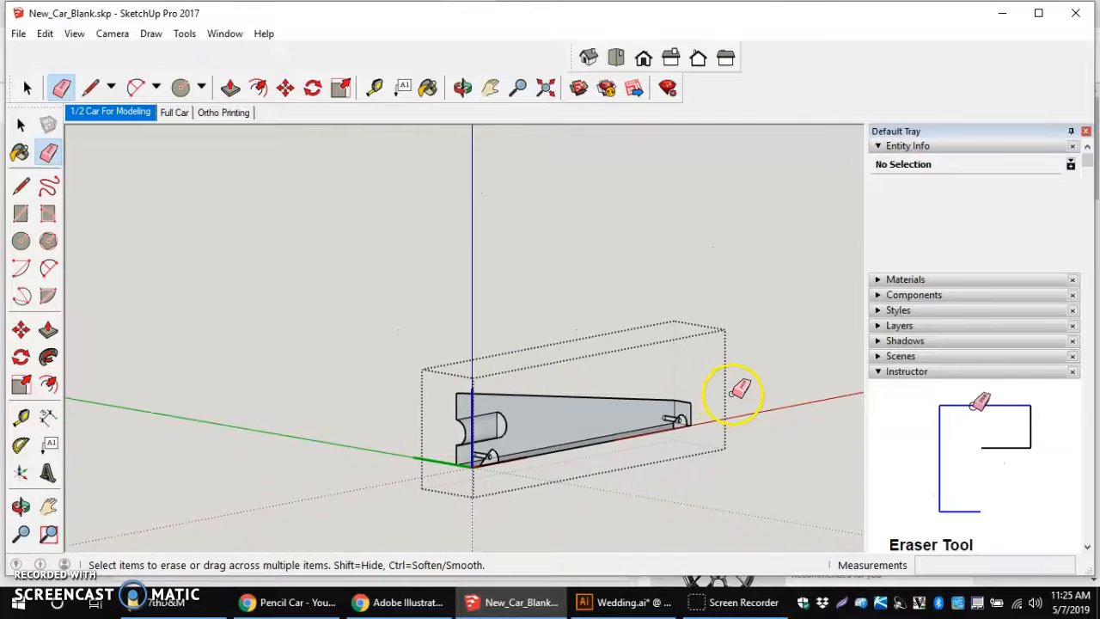
scroll(671, 404, up, 5)
click(570, 435)
middle_drag(626, 437, 521, 521)
scroll(541, 491, down, 6)
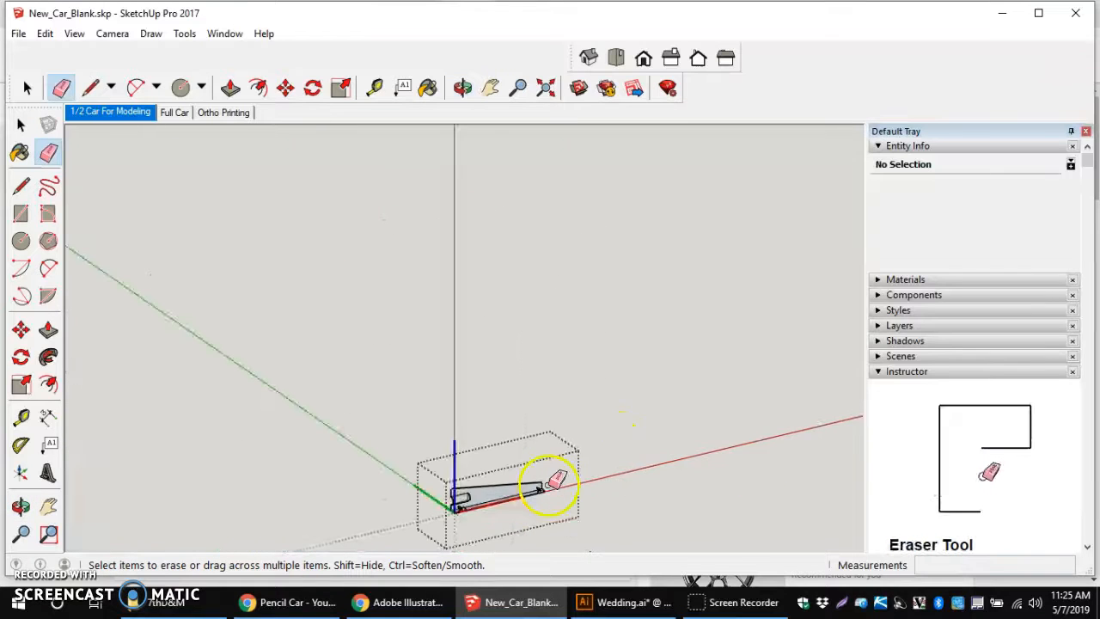
scroll(523, 514, up, 5)
mouse_move(364, 447)
middle_down()
mouse_move(551, 331)
mouse_move(567, 369)
mouse_move(449, 383)
mouse_move(265, 368)
mouse_move(224, 398)
mouse_move(216, 442)
middle_up()
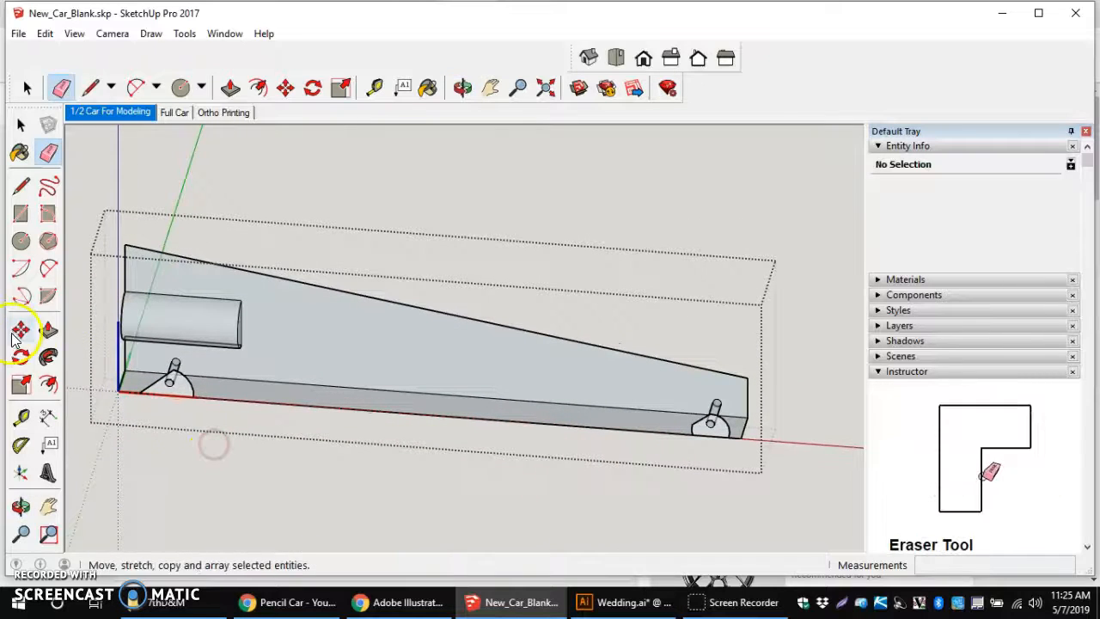
Step: Push the rear wheel-arch face inward 21 mm to the body's inner plane
click(47, 331)
scroll(94, 393, up, 5)
click(456, 395)
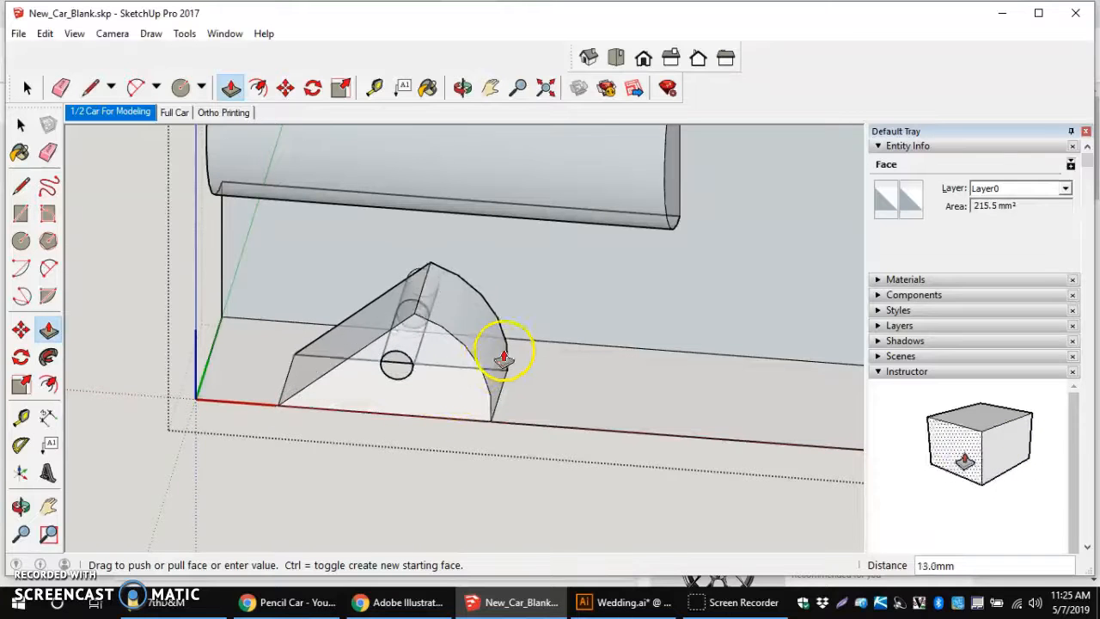
click(506, 344)
Step: Push the front wheel-arch face inward 21 mm, matching the depth of the rear arch
scroll(568, 357, down, 10)
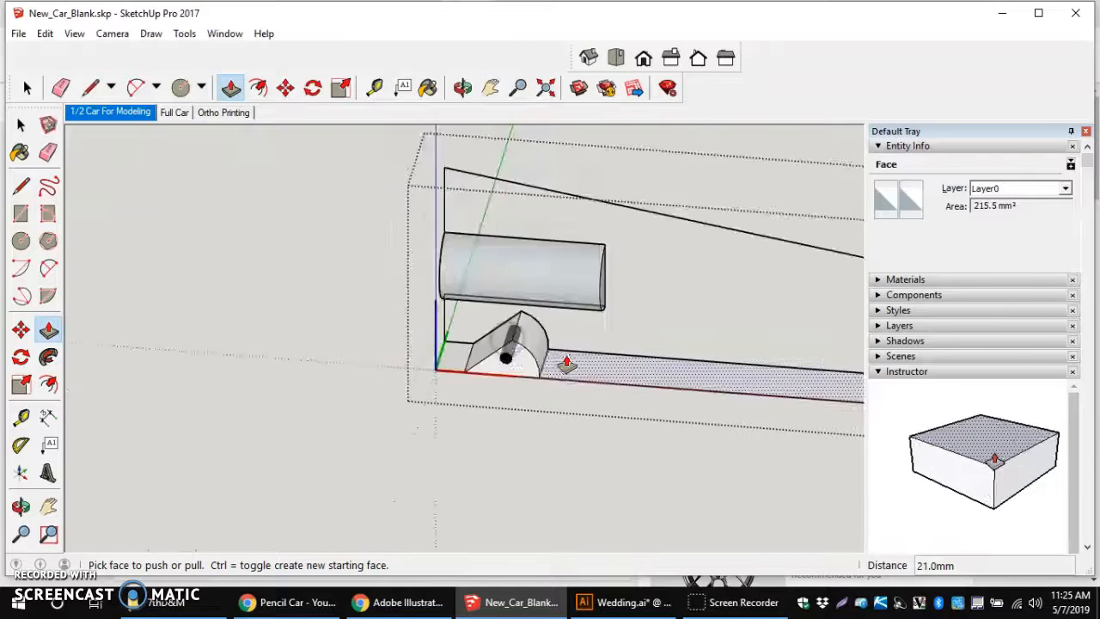
scroll(714, 356, up, 10)
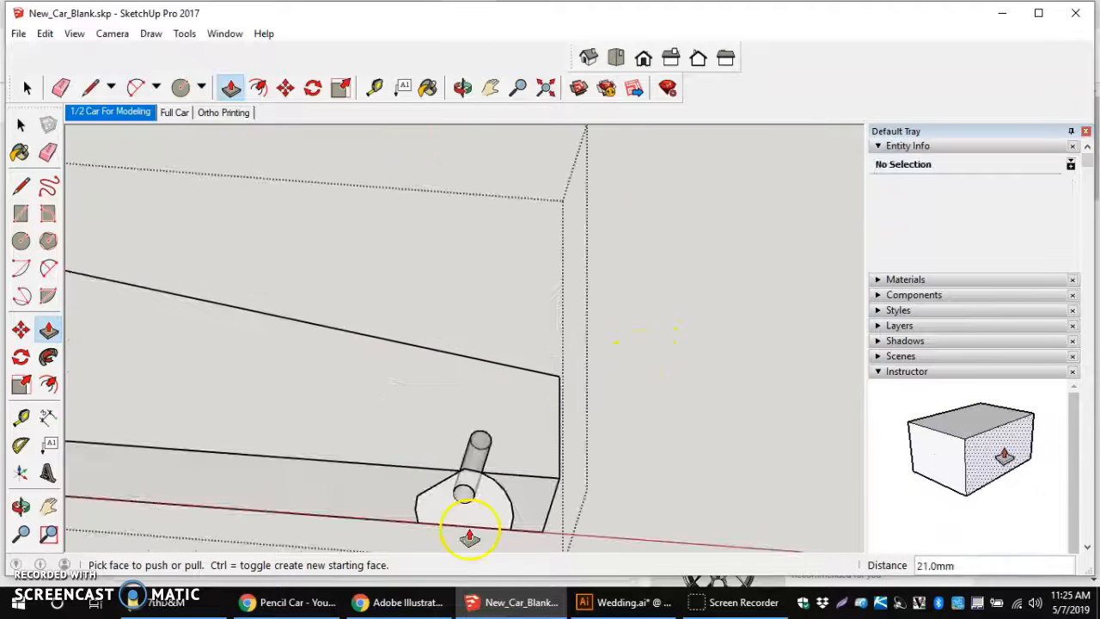
click(486, 511)
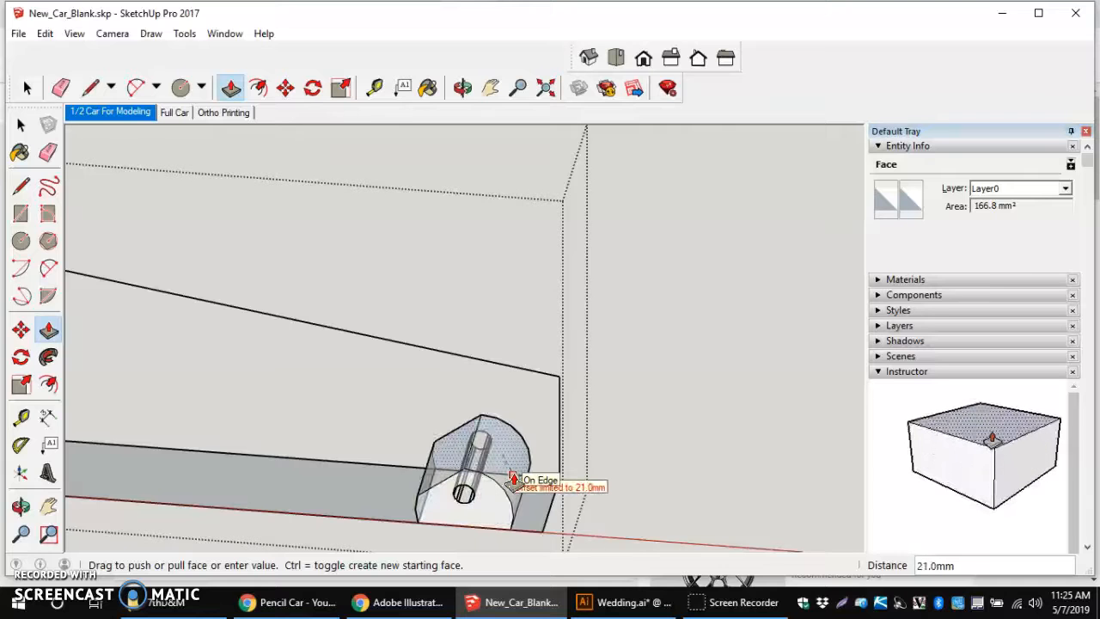
click(515, 479)
scroll(513, 477, down, 5)
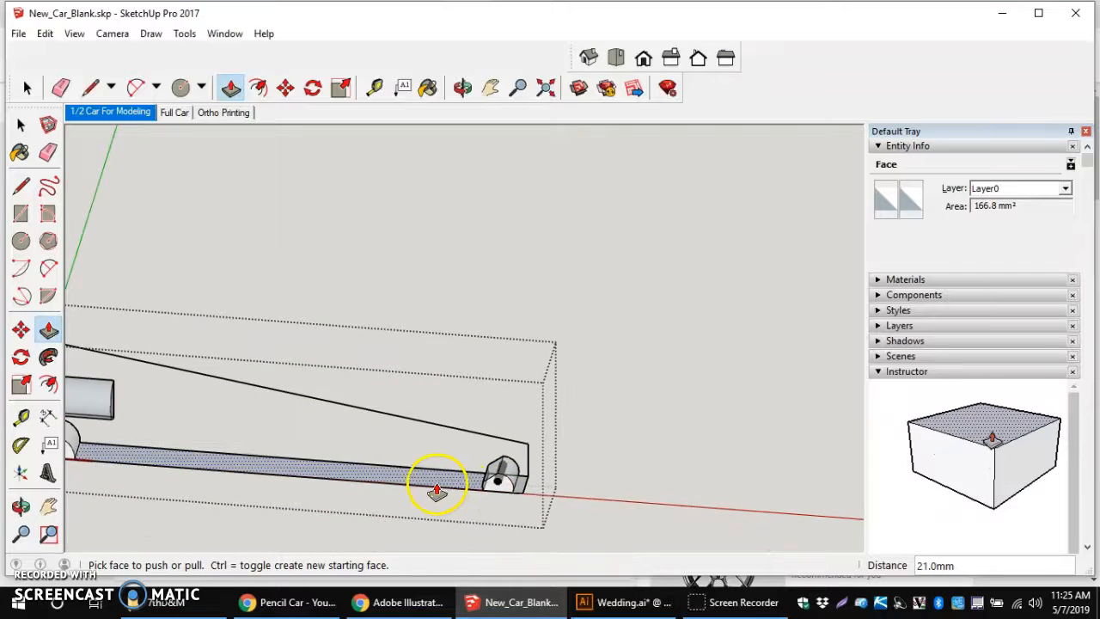
Step: Examine the opened body, its solid wheel arches and the half-round rear bore from the side and the back
scroll(422, 484, down, 3)
scroll(338, 462, up, 6)
middle_drag(336, 461, 296, 404)
scroll(297, 406, down, 4)
scroll(297, 430, up, 3)
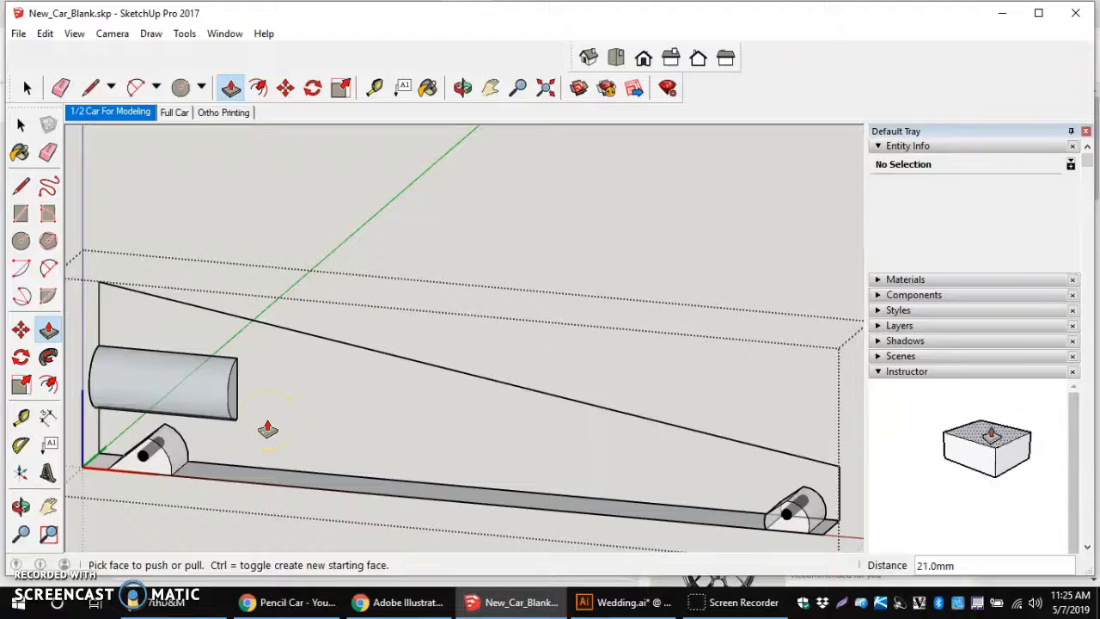
scroll(137, 349, down, 3)
mouse_move(94, 369)
middle_down()
mouse_move(450, 381)
mouse_move(569, 359)
mouse_move(597, 282)
mouse_move(612, 309)
mouse_move(631, 292)
middle_up()
scroll(559, 339, up, 3)
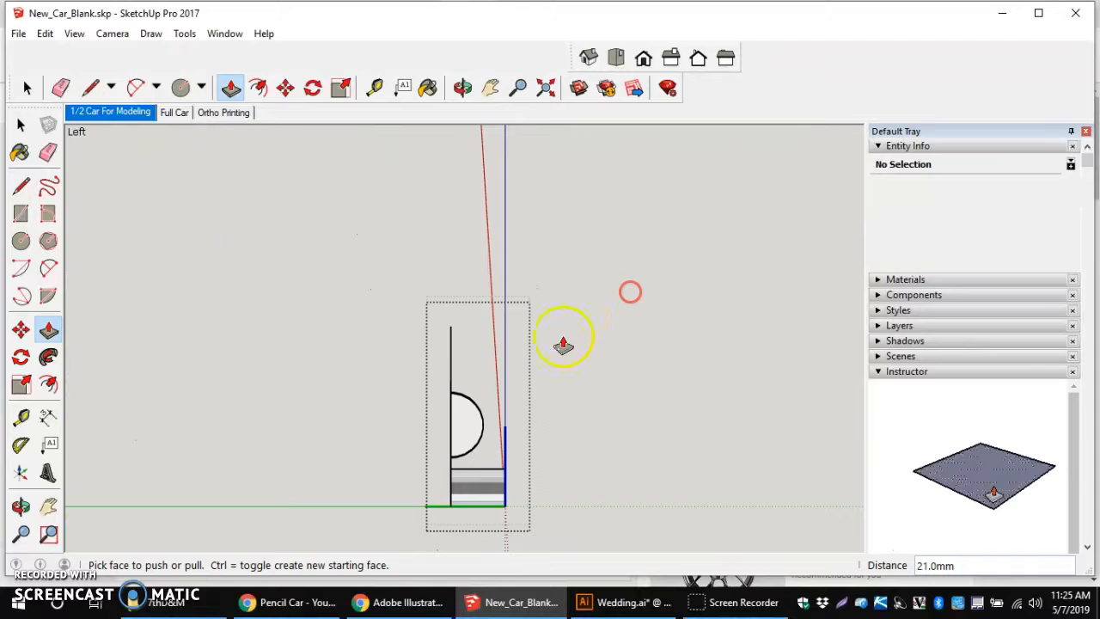
Step: Place a vertical guide 3 mm above the upper endpoint of the half-round bore's edge at the rear
middle_drag(555, 347, 528, 398)
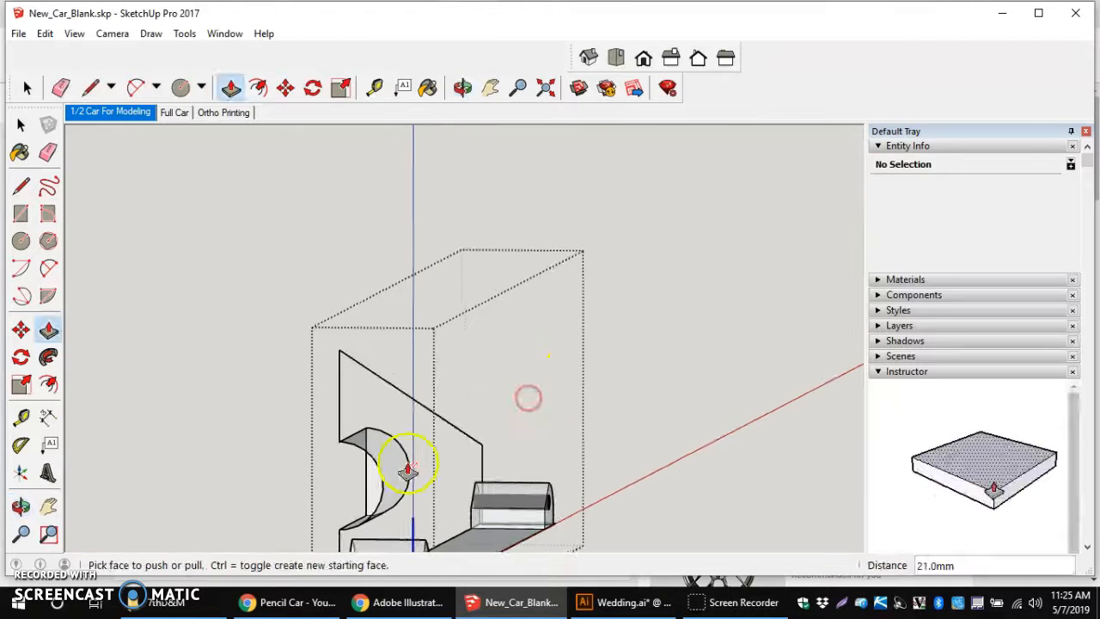
scroll(376, 484, down, 1)
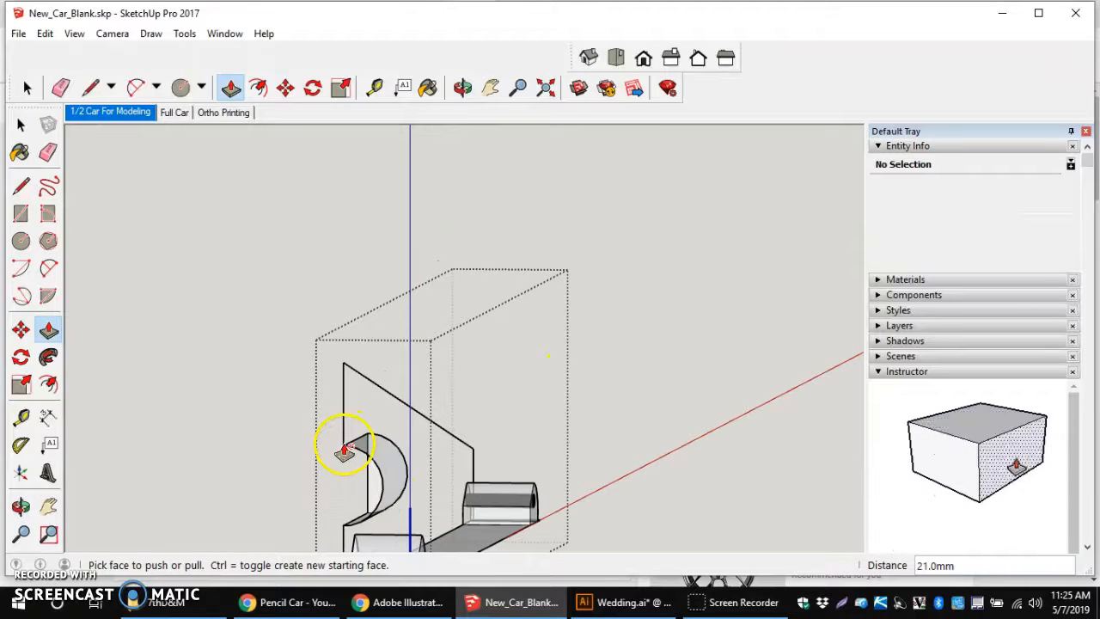
click(21, 417)
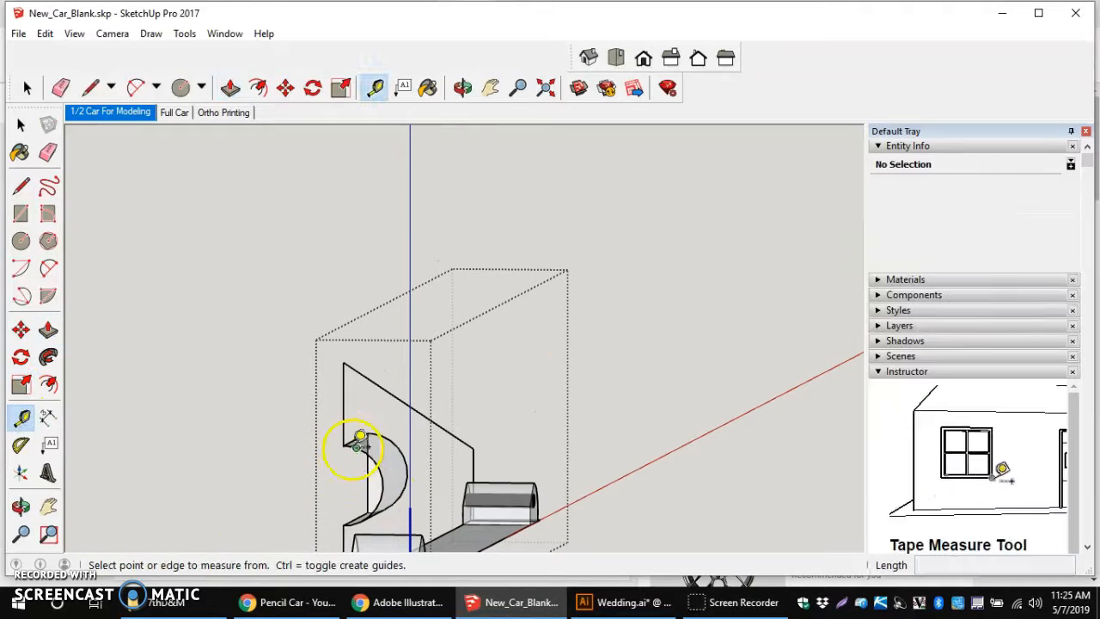
click(356, 438)
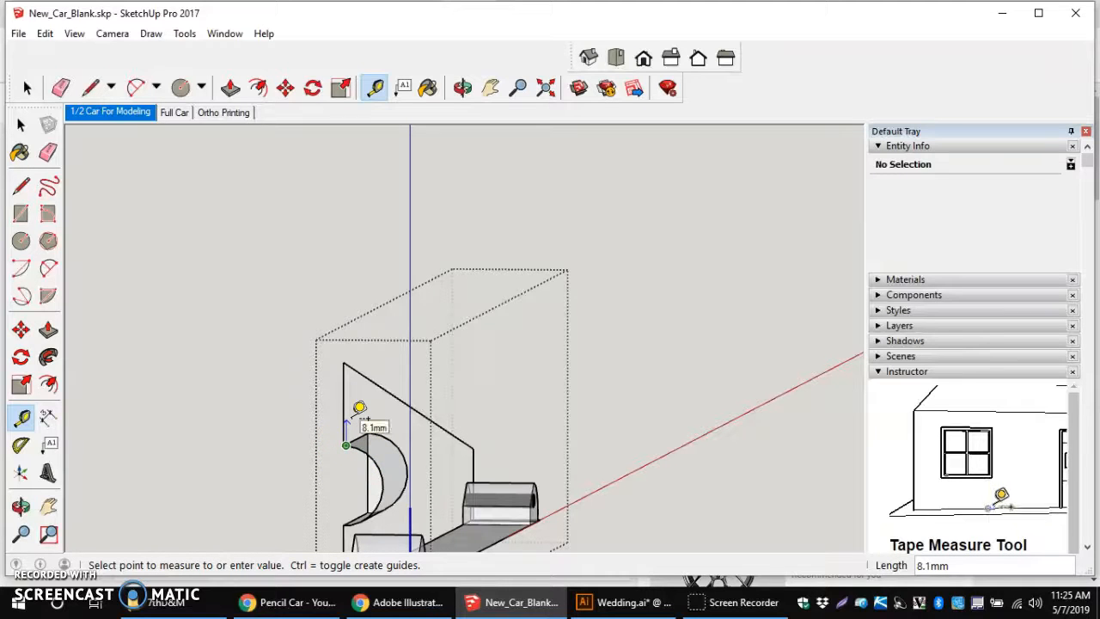
click(356, 413)
text(3)
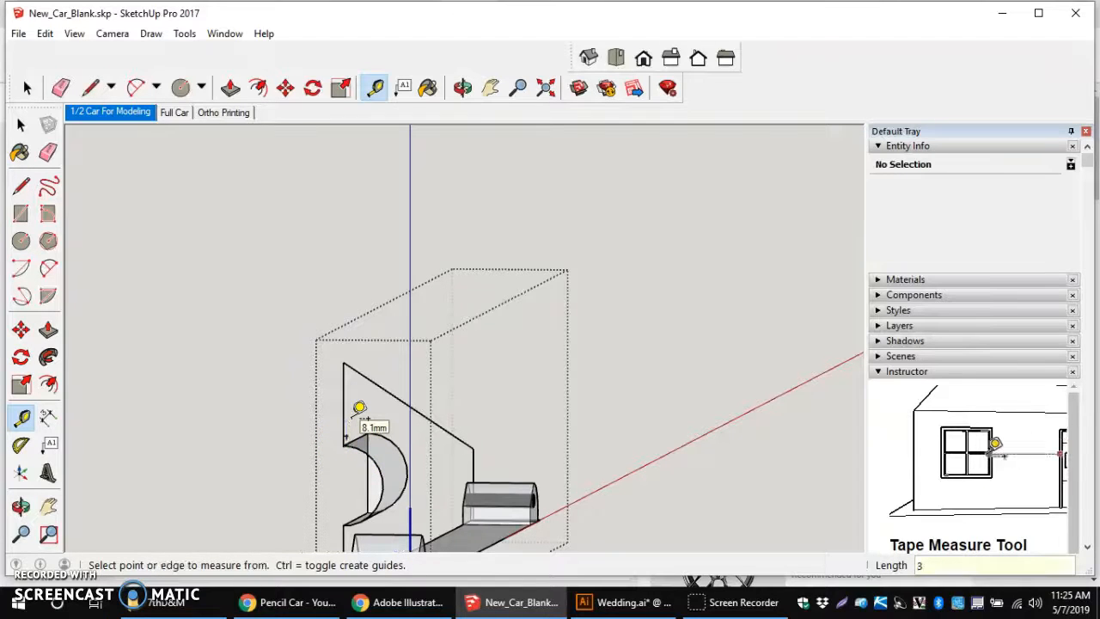
scroll(361, 440, up, 5)
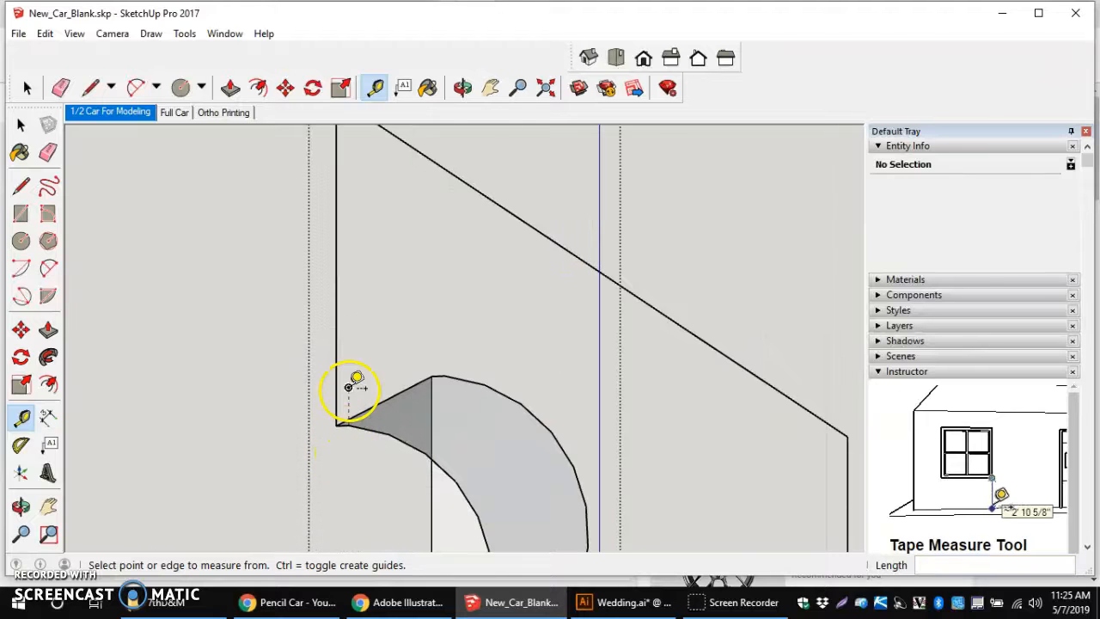
Step: Place a horizontal guide 3 mm outward from the outermost point of the half-round bore's rear edge
scroll(372, 397, down, 4)
middle_drag(422, 516, 516, 454)
click(486, 459)
click(609, 429)
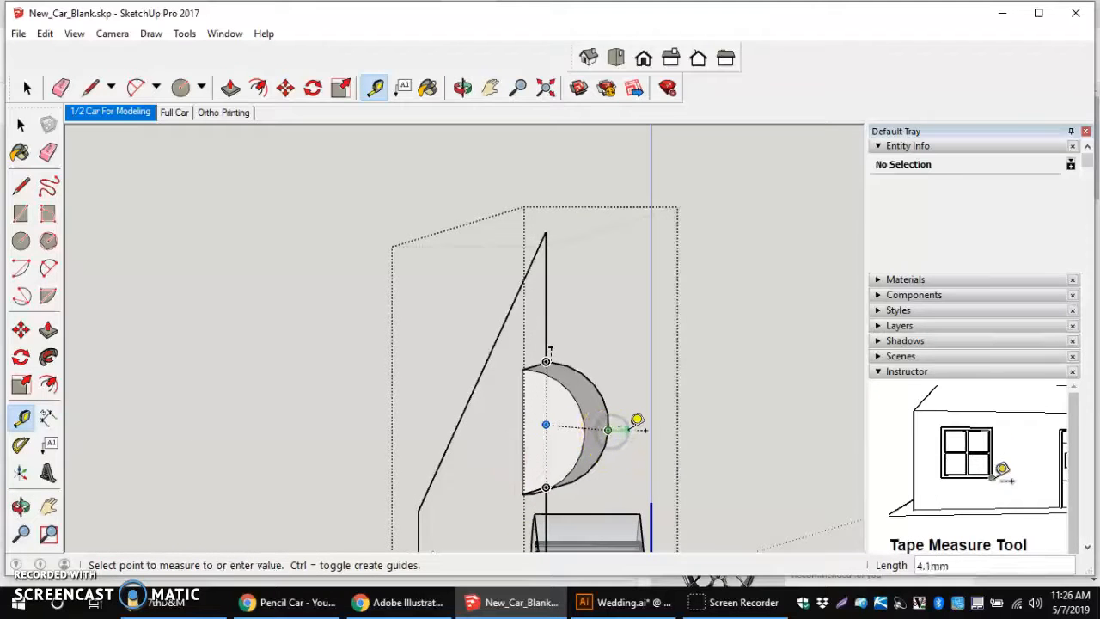
key(Return)
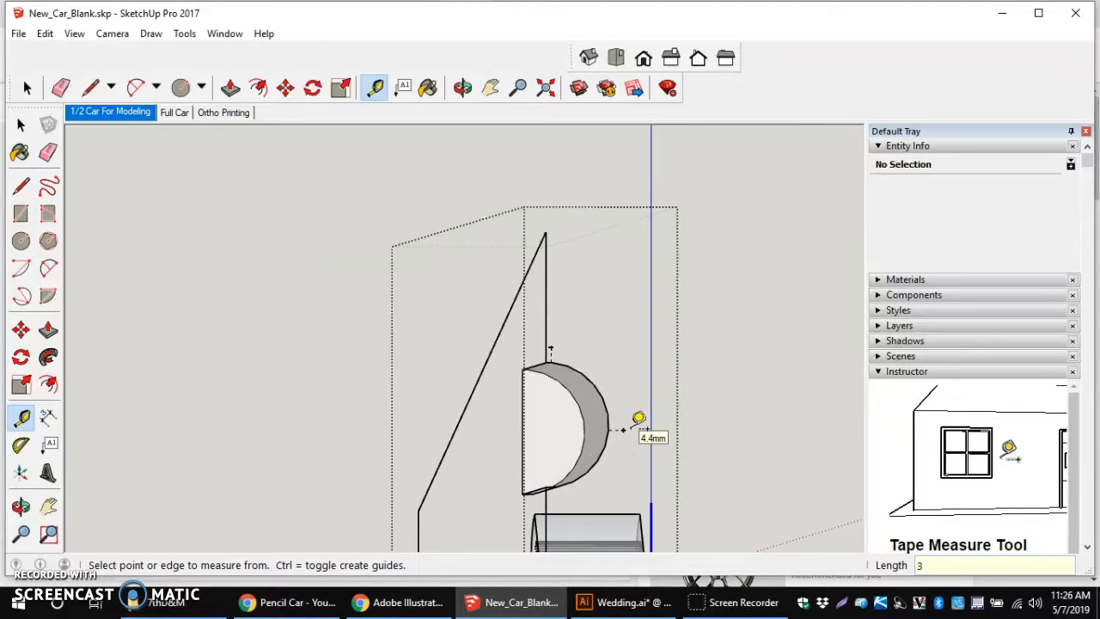
scroll(679, 402, down, 3)
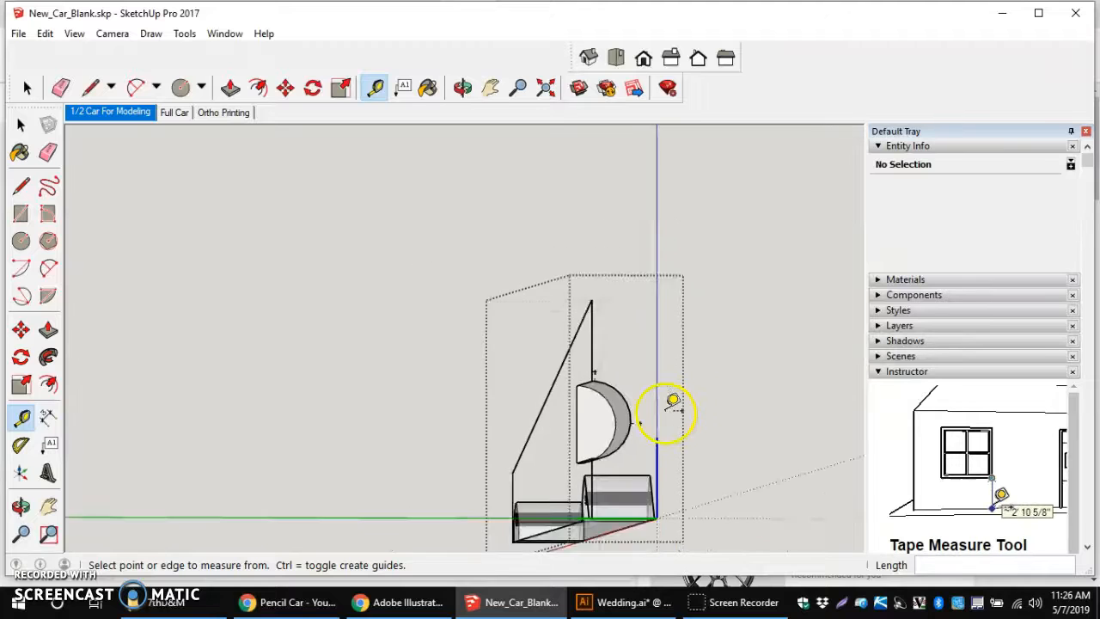
scroll(676, 397, up, 3)
middle_drag(737, 423, 705, 424)
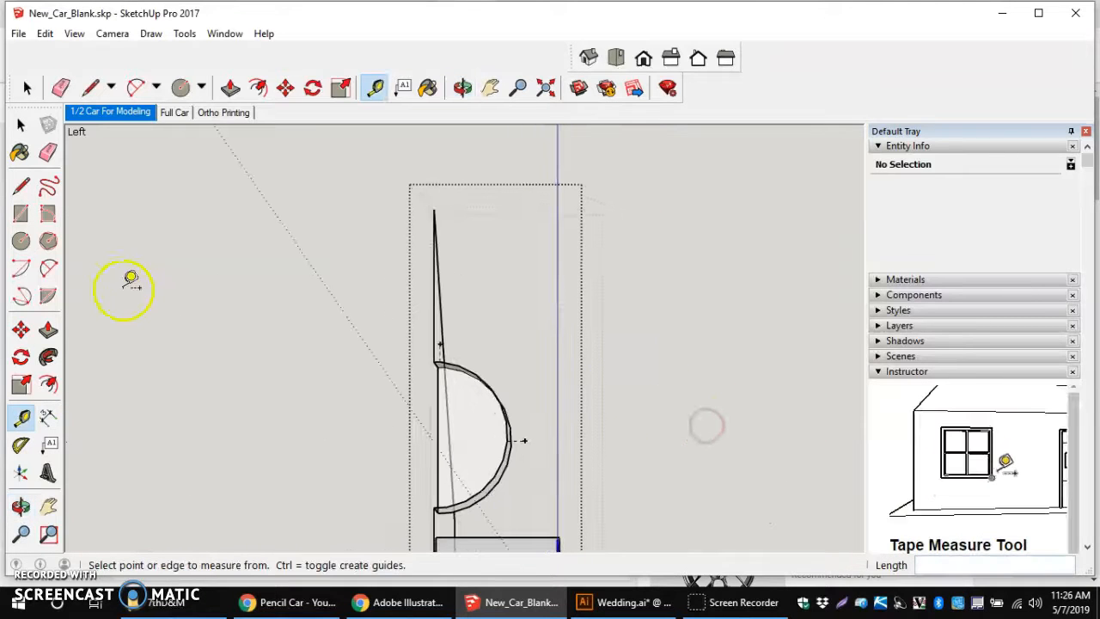
Step: Draw a 2-point arc around the half-round bore's rear edge through the 3 mm guides, with a bulge of about 15.8 mm
click(48, 269)
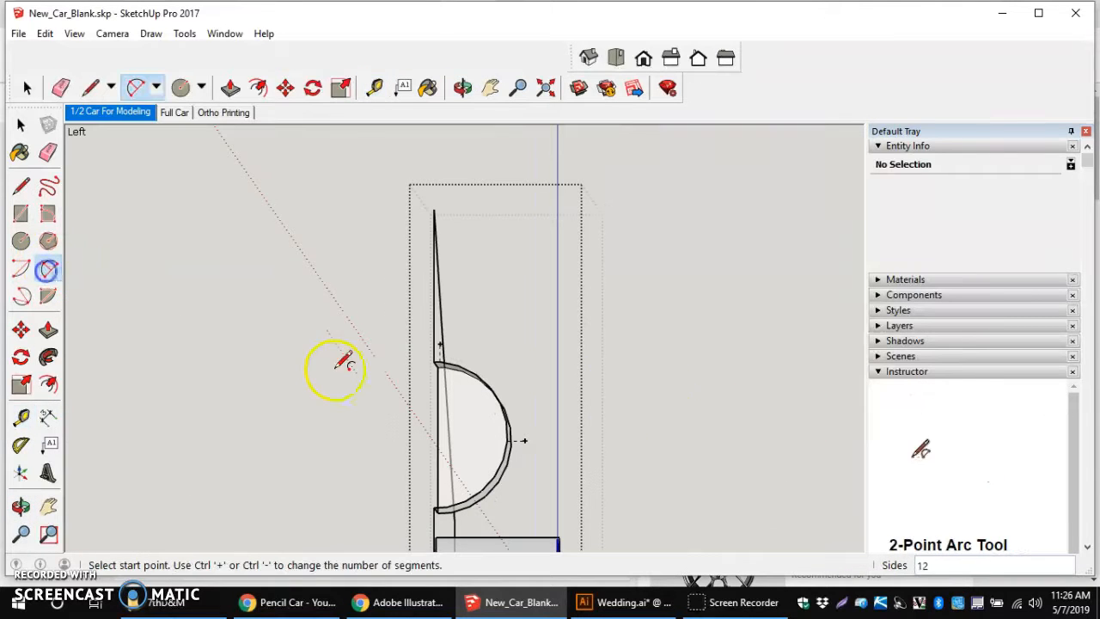
click(434, 341)
scroll(437, 491, up, 5)
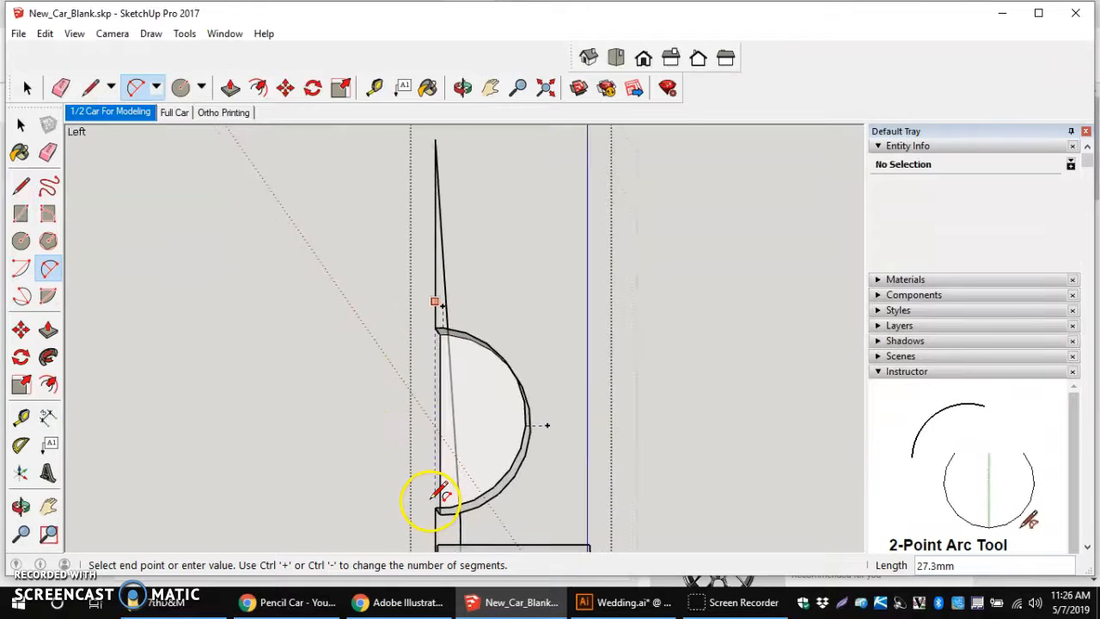
middle_drag(437, 491, 506, 488)
scroll(505, 483, down, 4)
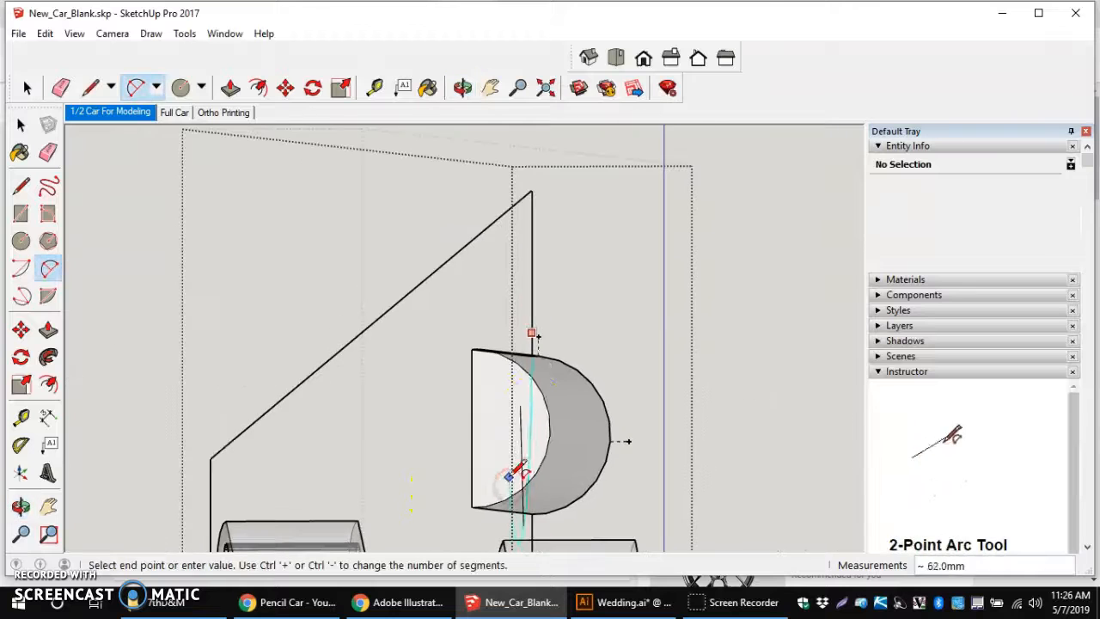
click(533, 532)
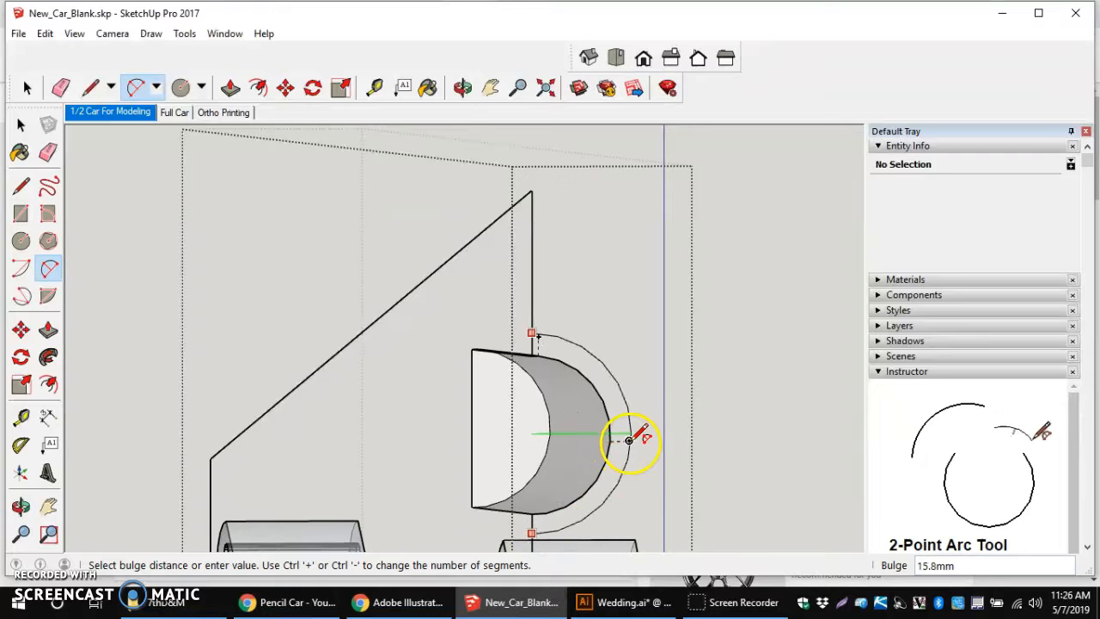
click(629, 440)
Step: Extrude the ring-shaped wall face around the bore 61 mm toward the front, past the bore's inner end
middle_drag(716, 416, 488, 426)
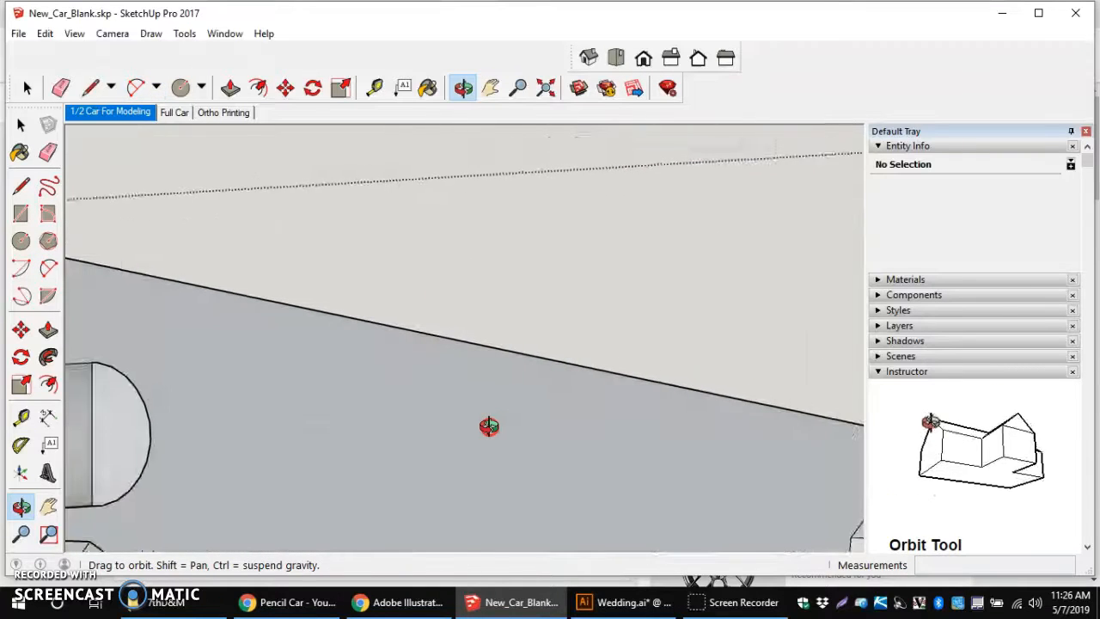
scroll(488, 427, down, 5)
scroll(438, 422, up, 6)
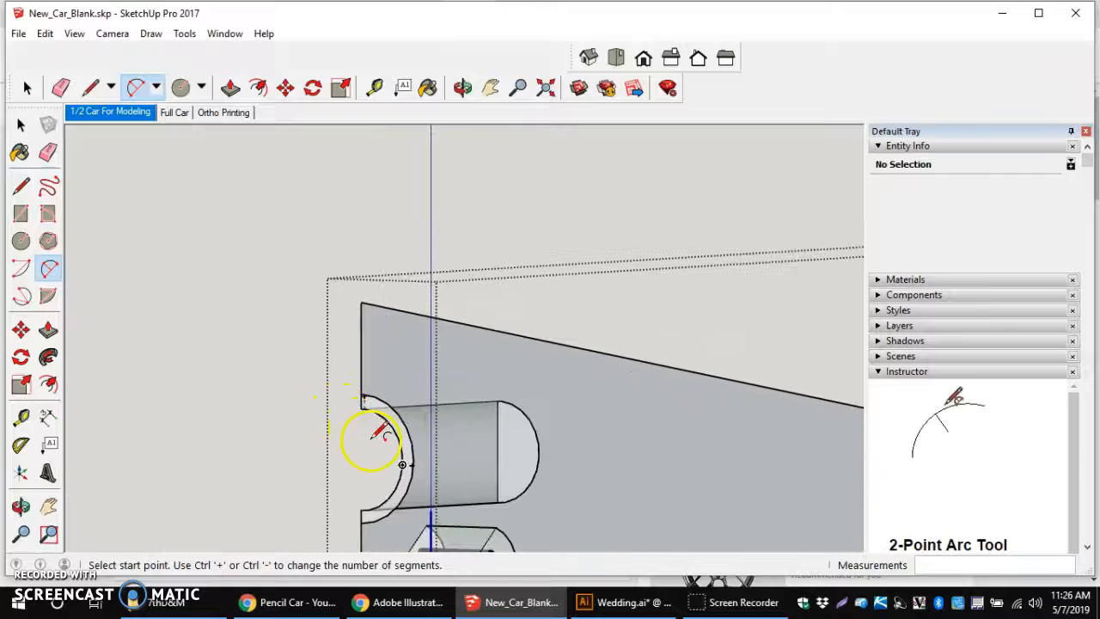
click(48, 330)
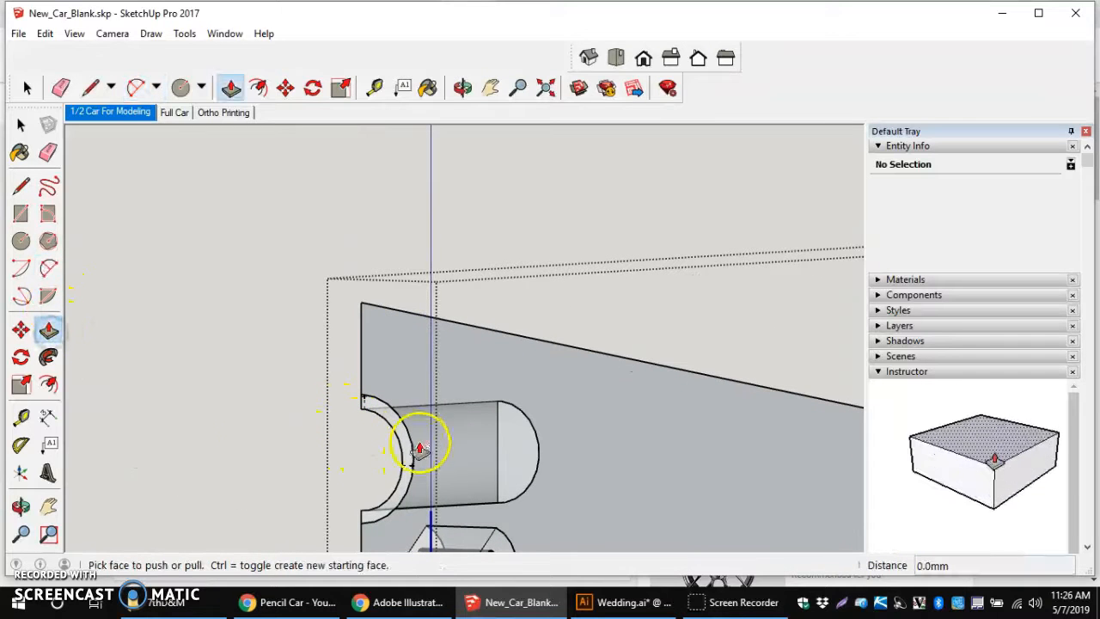
drag(398, 441, 536, 442)
middle_drag(536, 442, 281, 430)
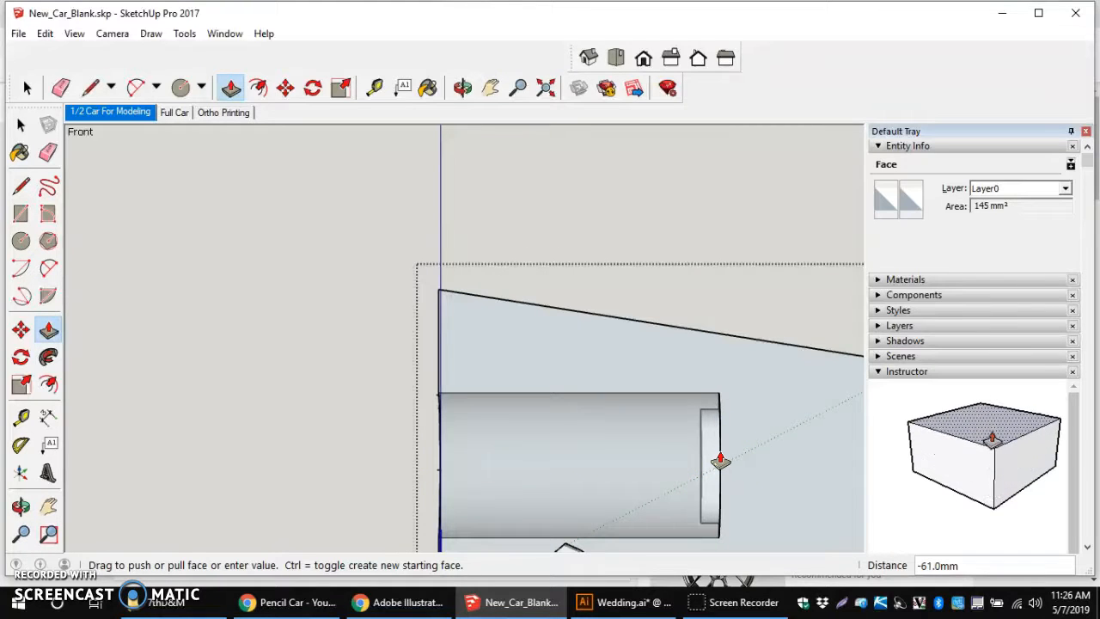
click(720, 461)
Step: Close the open inner end of the bore wall with a vertical line between the two inner endpoints of its arc
middle_drag(797, 459, 621, 458)
scroll(622, 457, down, 5)
scroll(758, 464, up, 5)
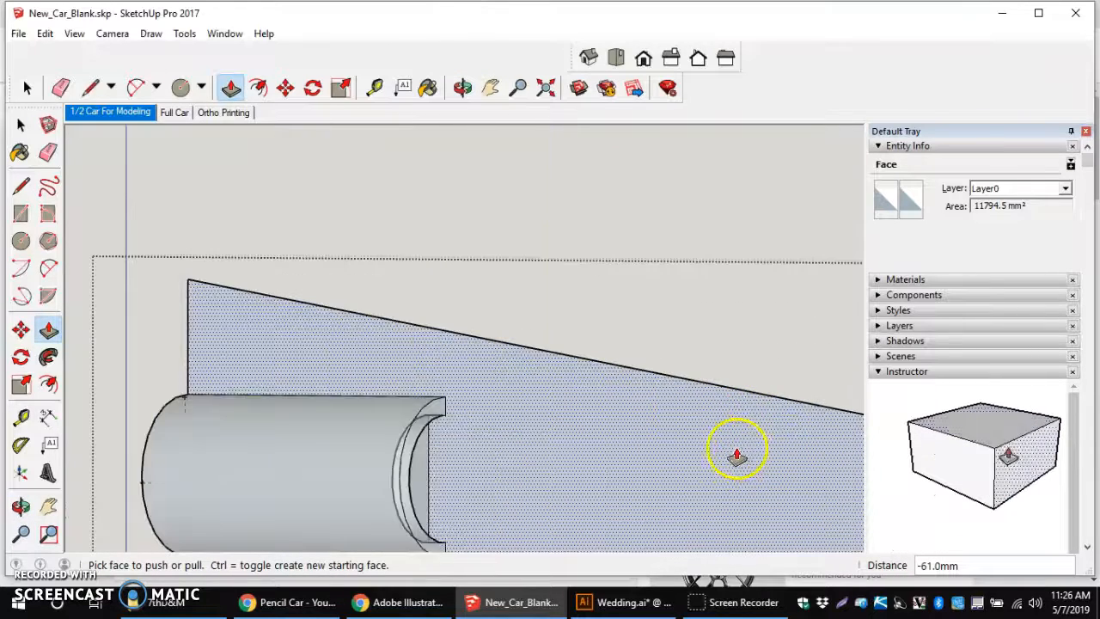
middle_drag(648, 472, 521, 487)
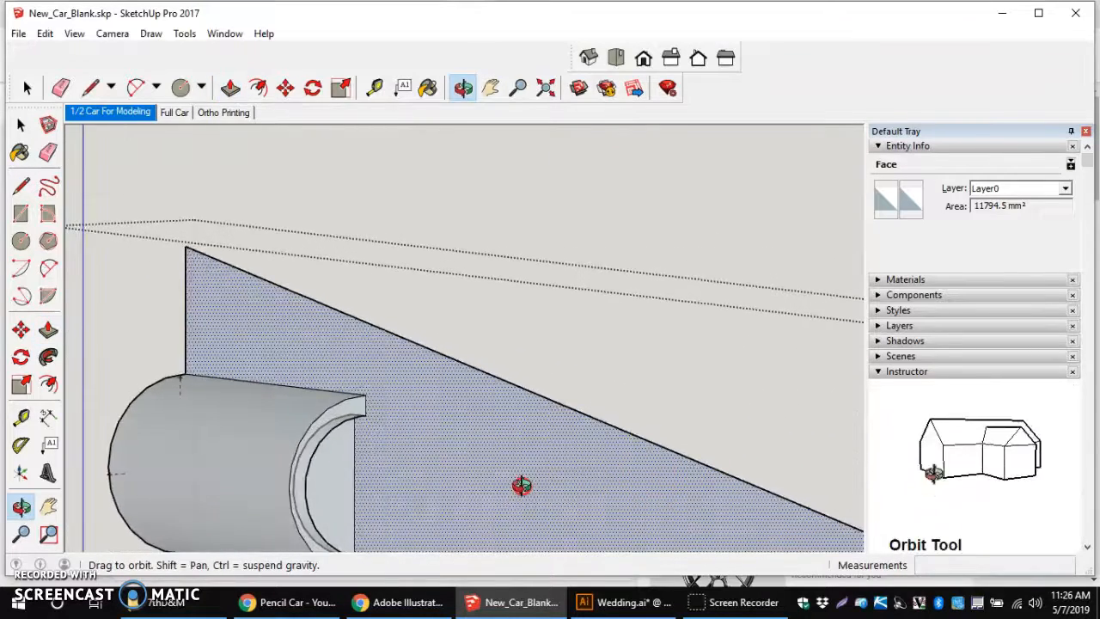
key(p)
scroll(510, 478, down, 2)
scroll(398, 499, up, 5)
scroll(488, 505, down, 2)
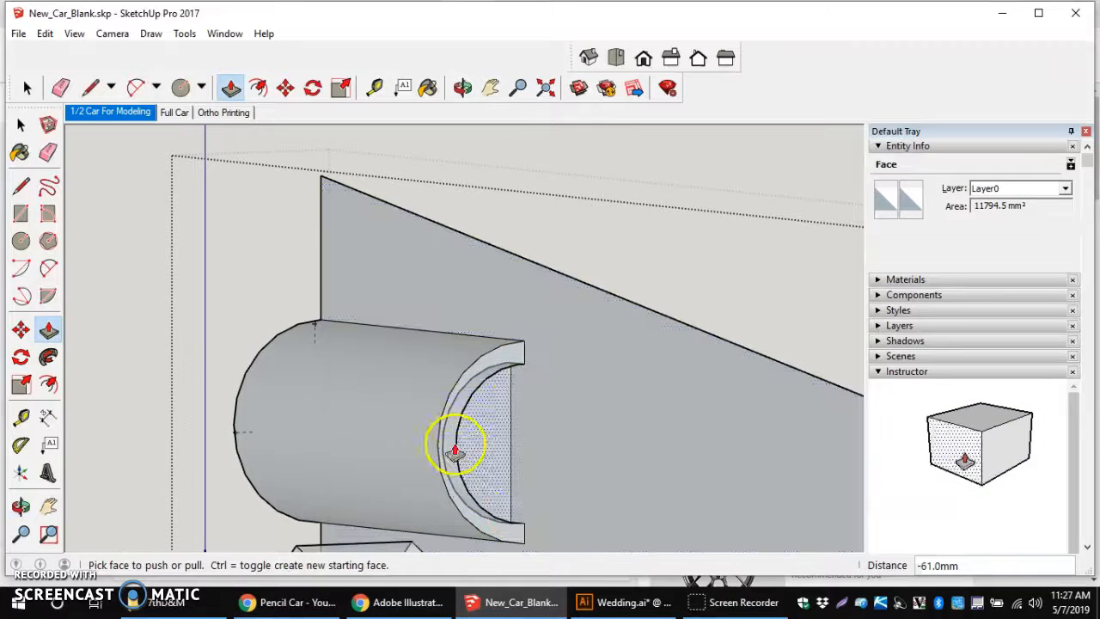
click(19, 191)
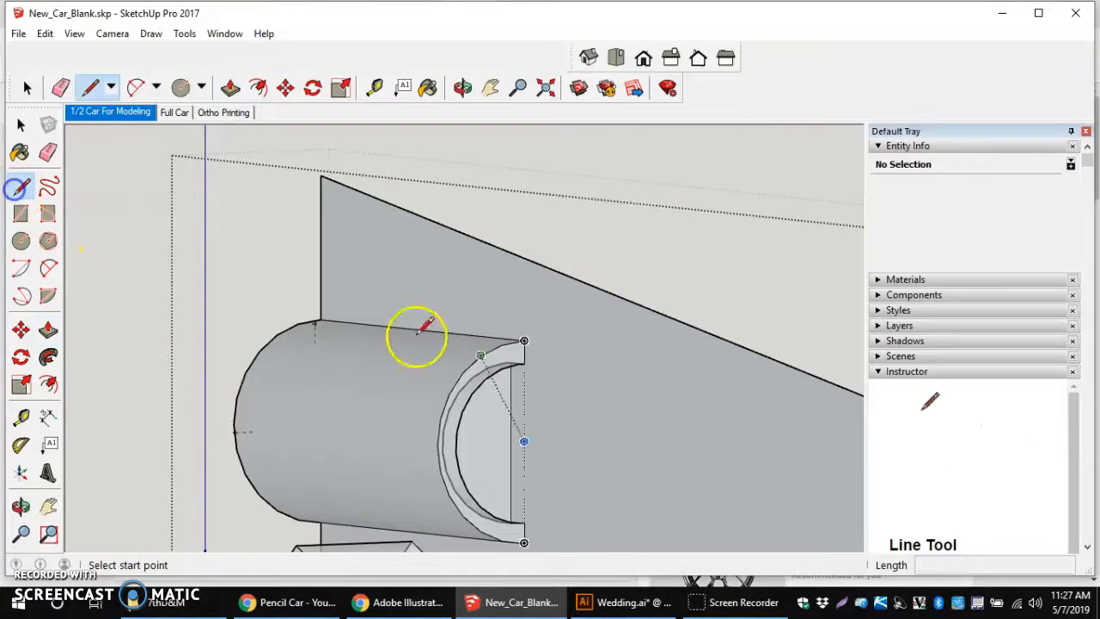
click(525, 363)
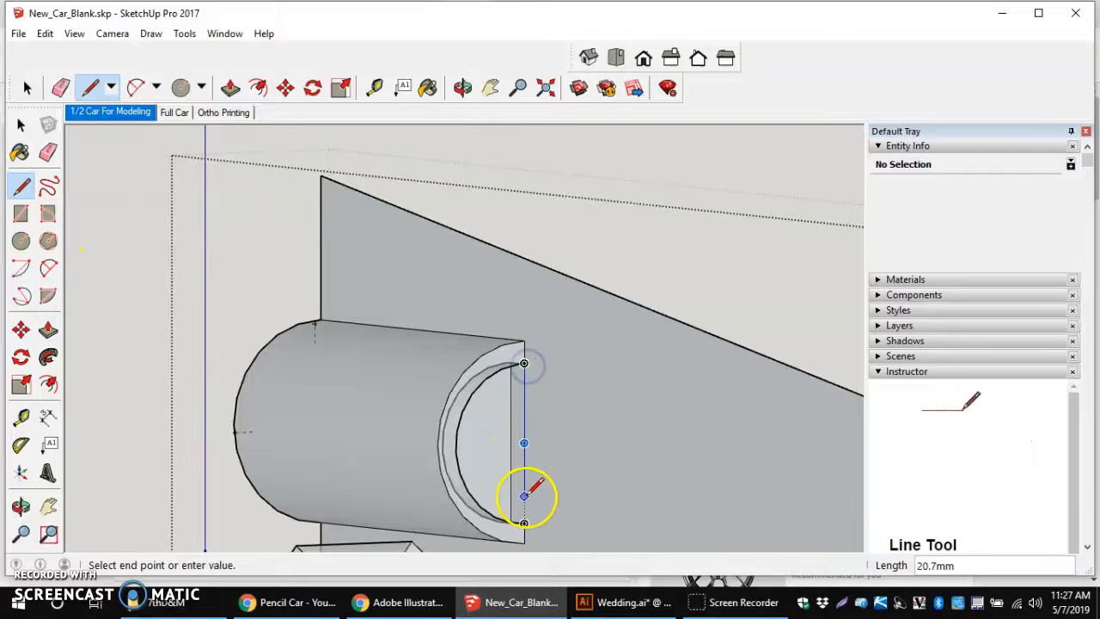
click(525, 522)
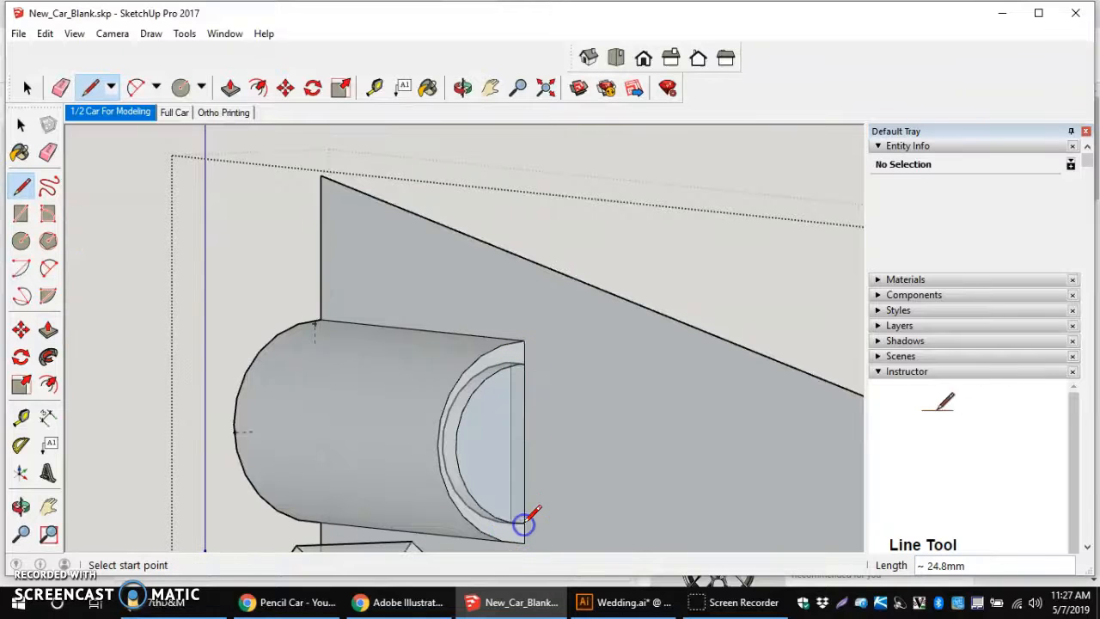
Step: Examine the bore housing's closed inner end, its ring and cap faces, and the body's side face from several angles
middle_drag(508, 472, 655, 427)
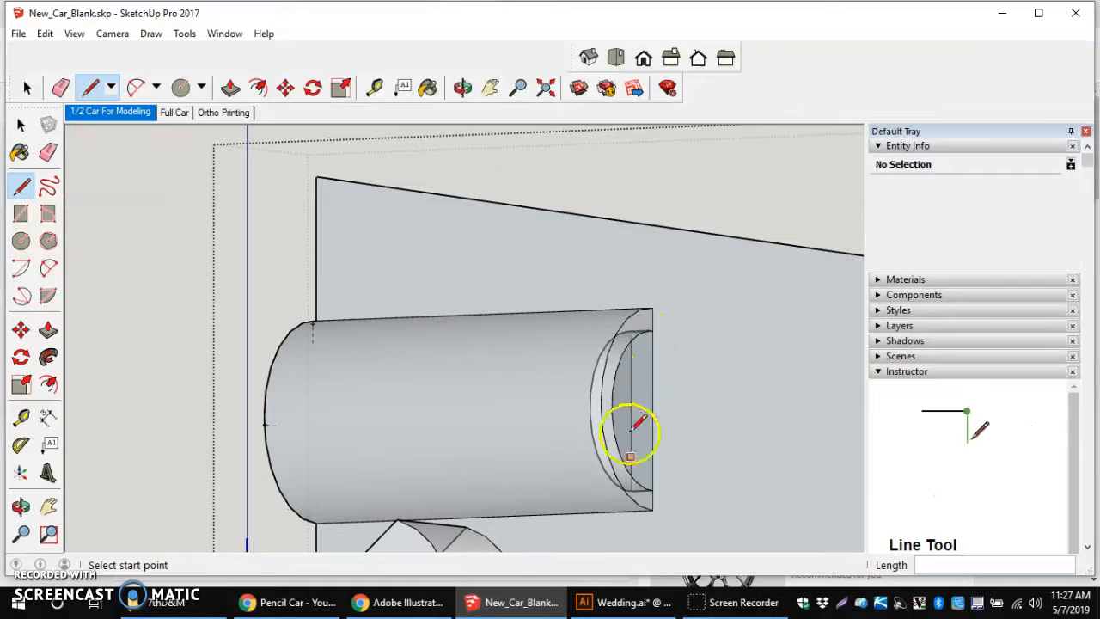
scroll(653, 490, down, 6)
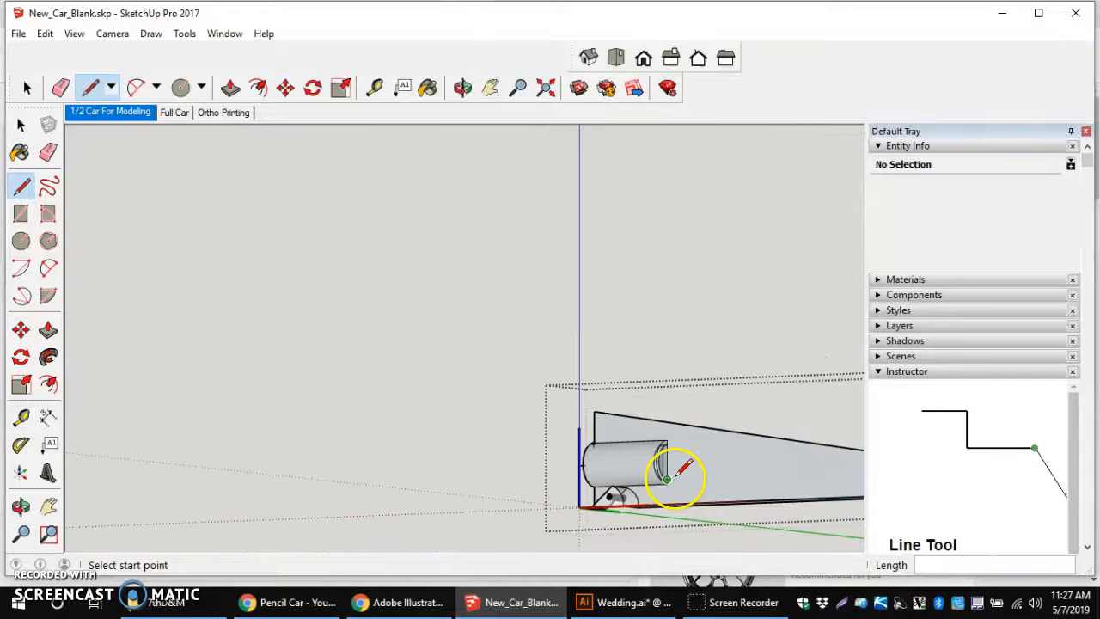
scroll(763, 443, up, 5)
middle_drag(658, 449, 452, 518)
scroll(351, 479, up, 5)
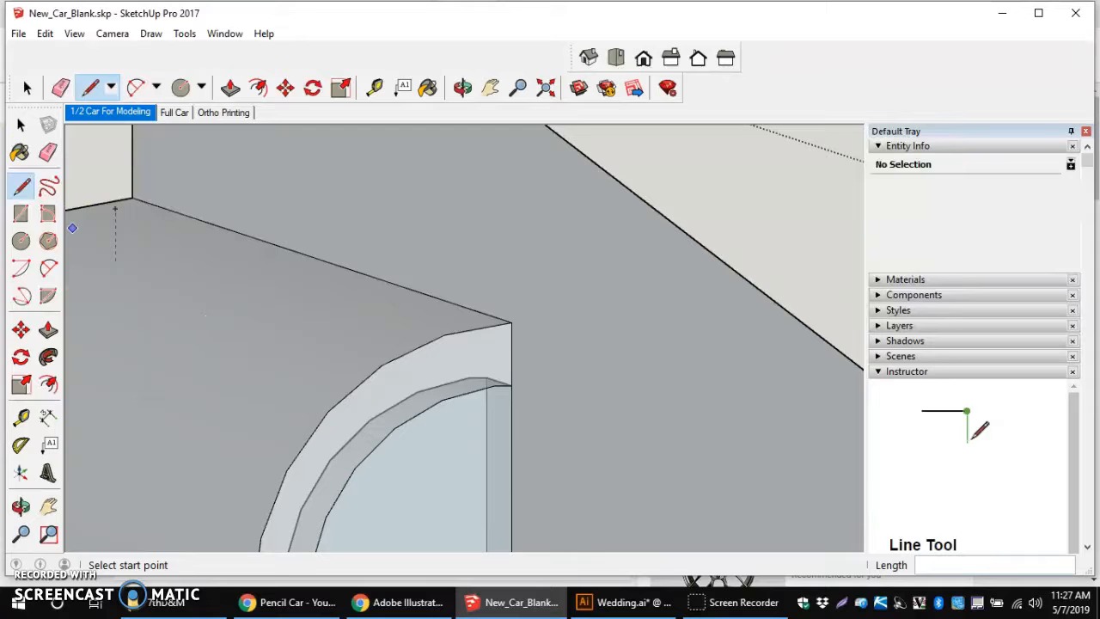
click(48, 326)
click(356, 438)
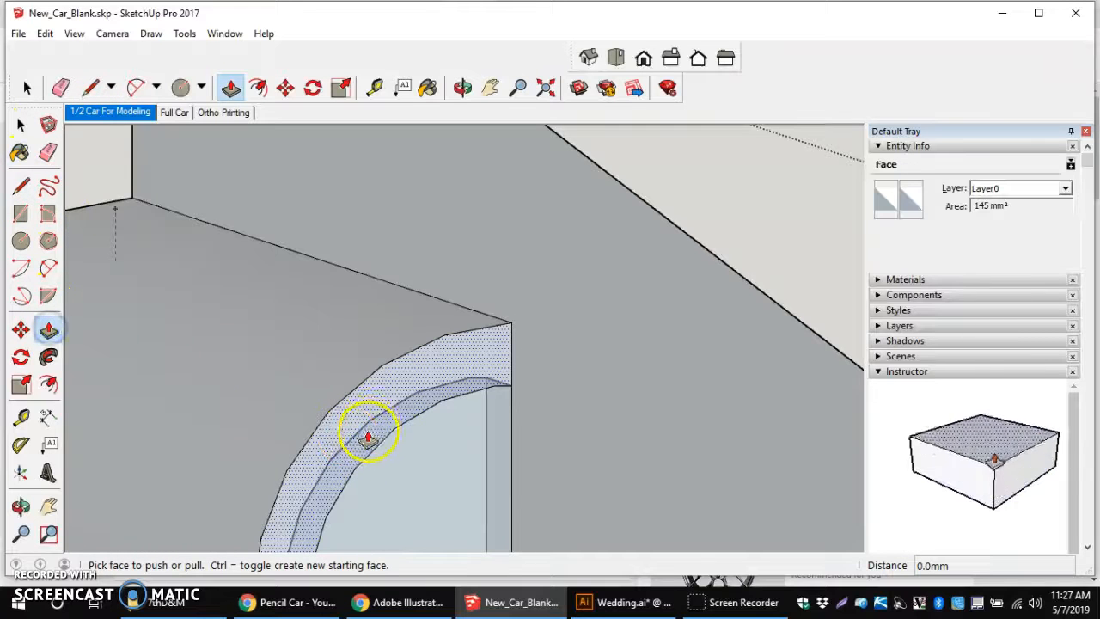
scroll(364, 438, down, 6)
middle_drag(323, 465, 503, 442)
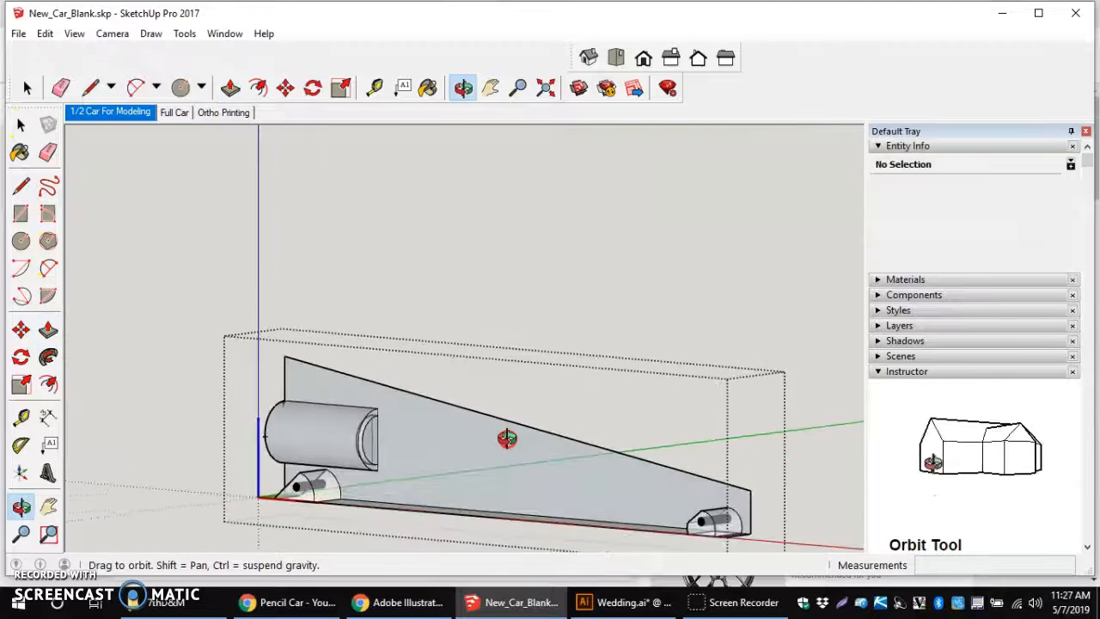
scroll(515, 445, up, 4)
click(333, 479)
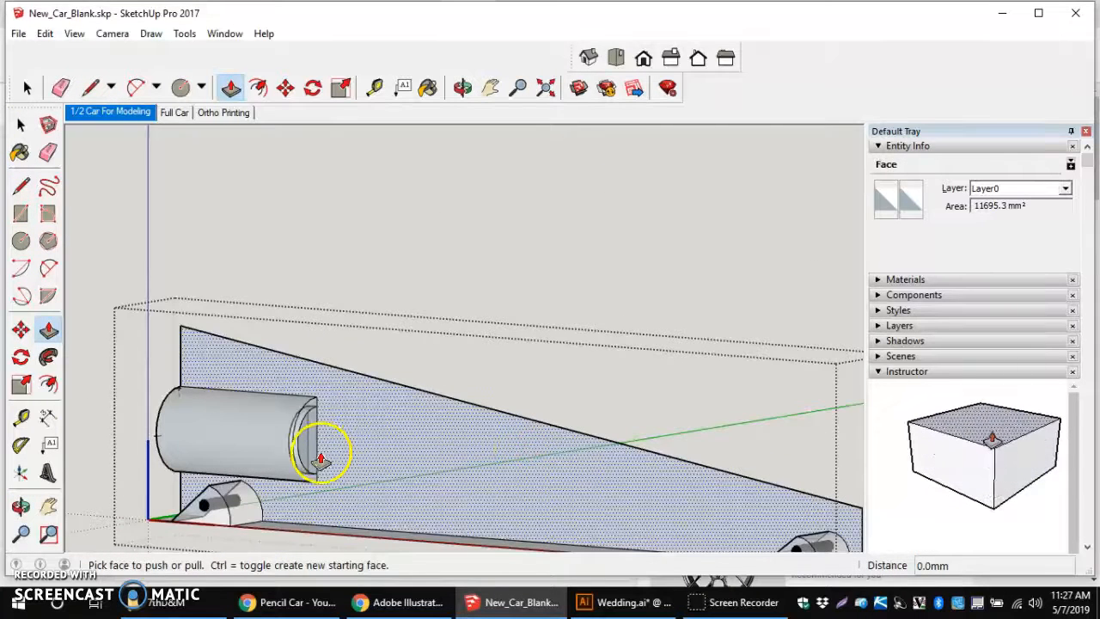
scroll(320, 458, up, 3)
click(311, 451)
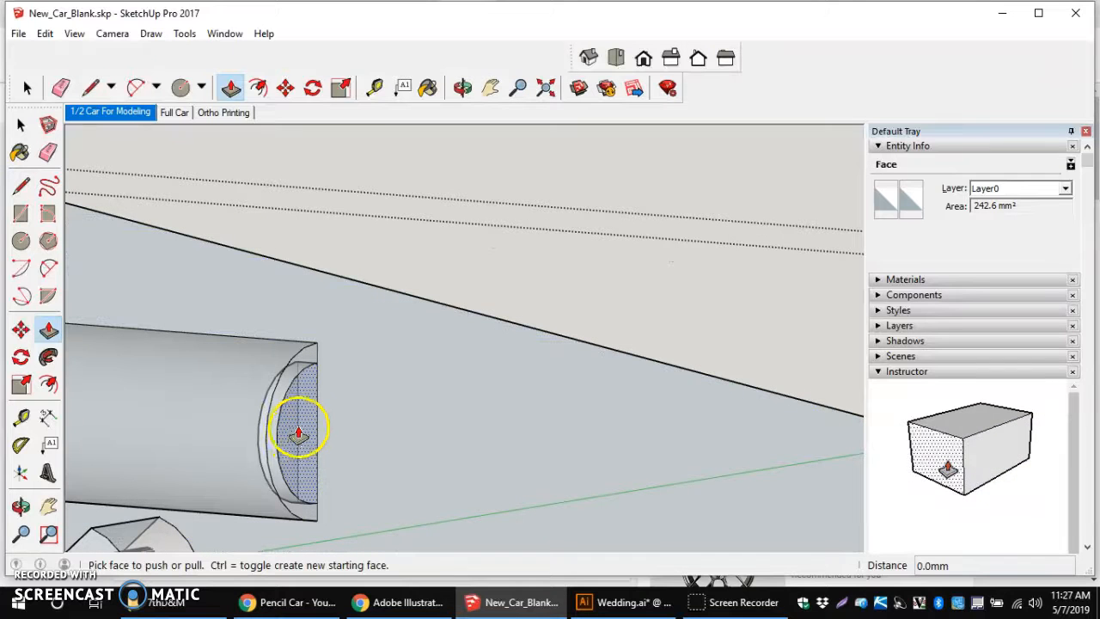
scroll(310, 440, down, 5)
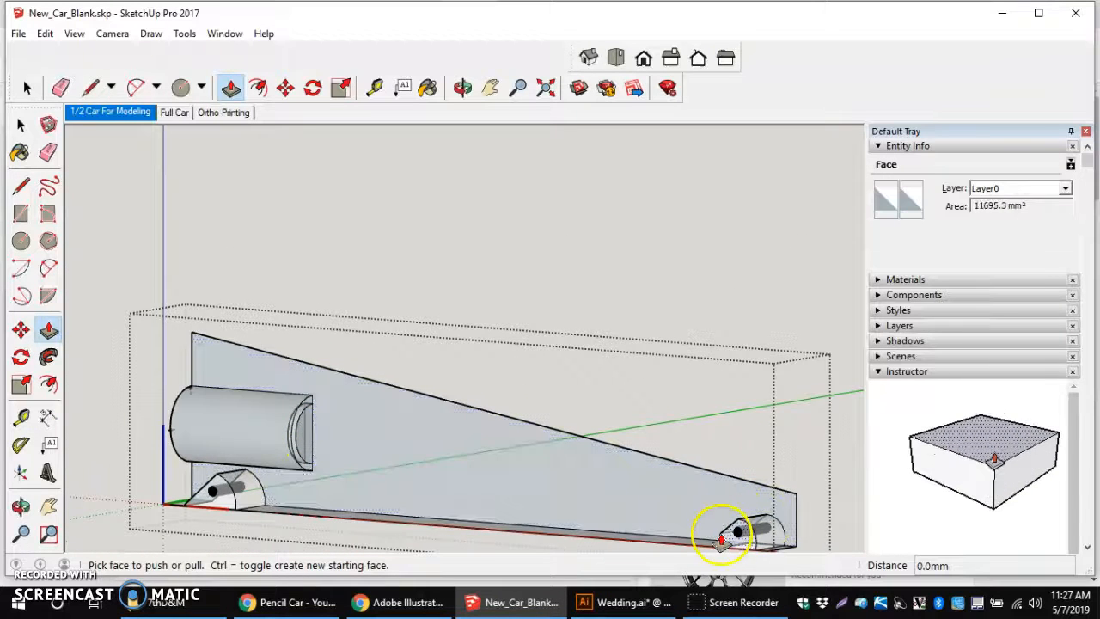
scroll(290, 440, up, 5)
middle_drag(451, 460, 270, 442)
scroll(391, 430, up, 3)
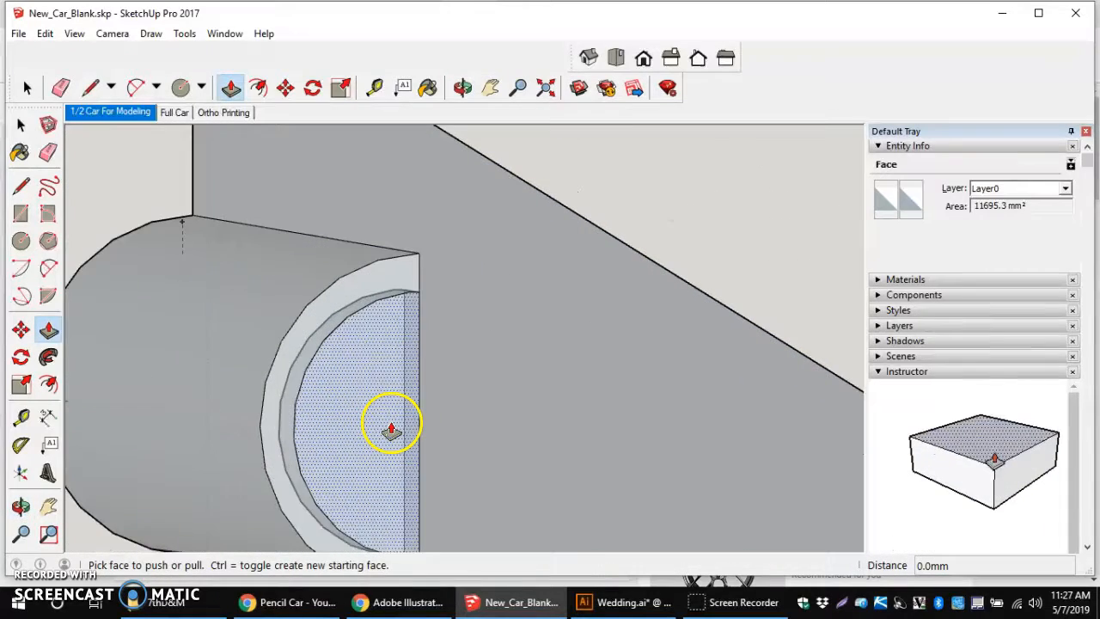
Step: Try to draw an arc about 5 mm wide with a 4 mm bulge from the vertical edge of the bore's end cap
click(49, 269)
scroll(404, 430, down, 2)
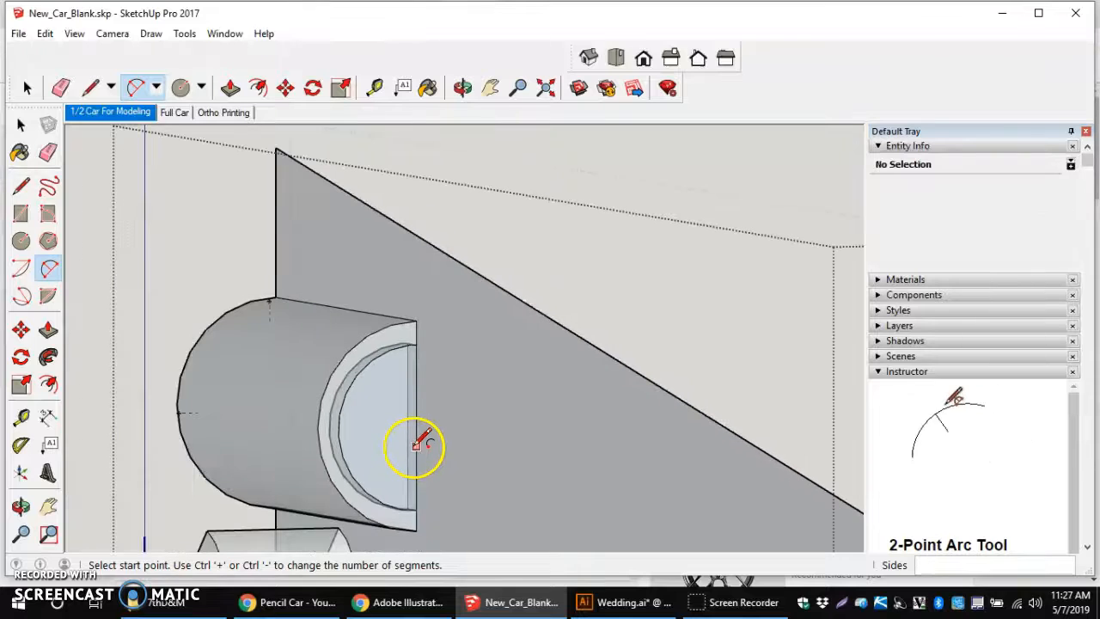
click(417, 447)
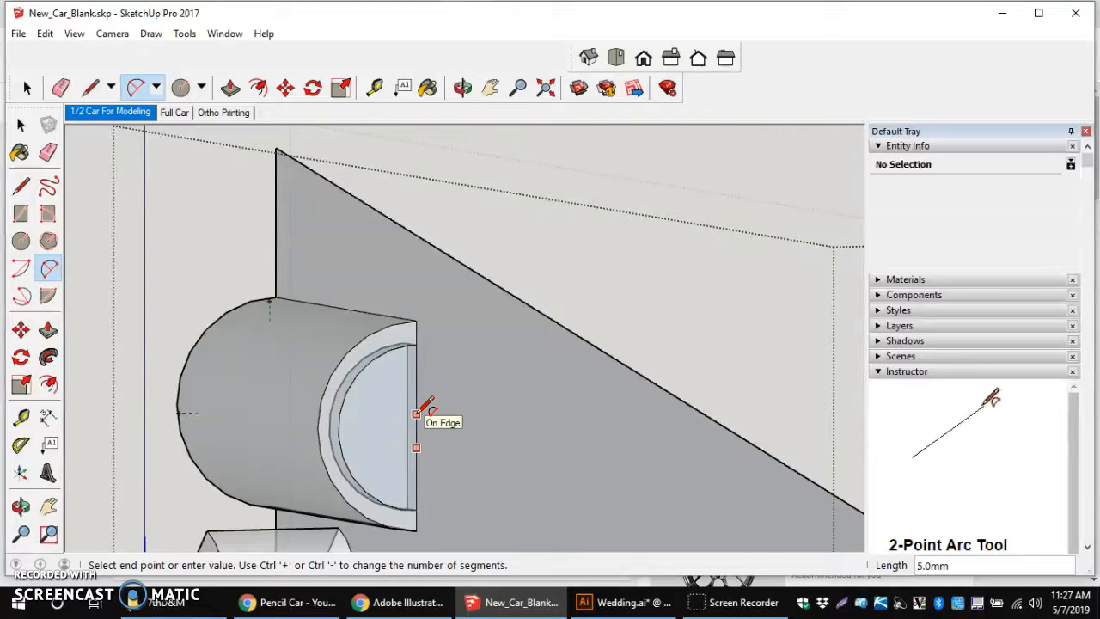
click(416, 413)
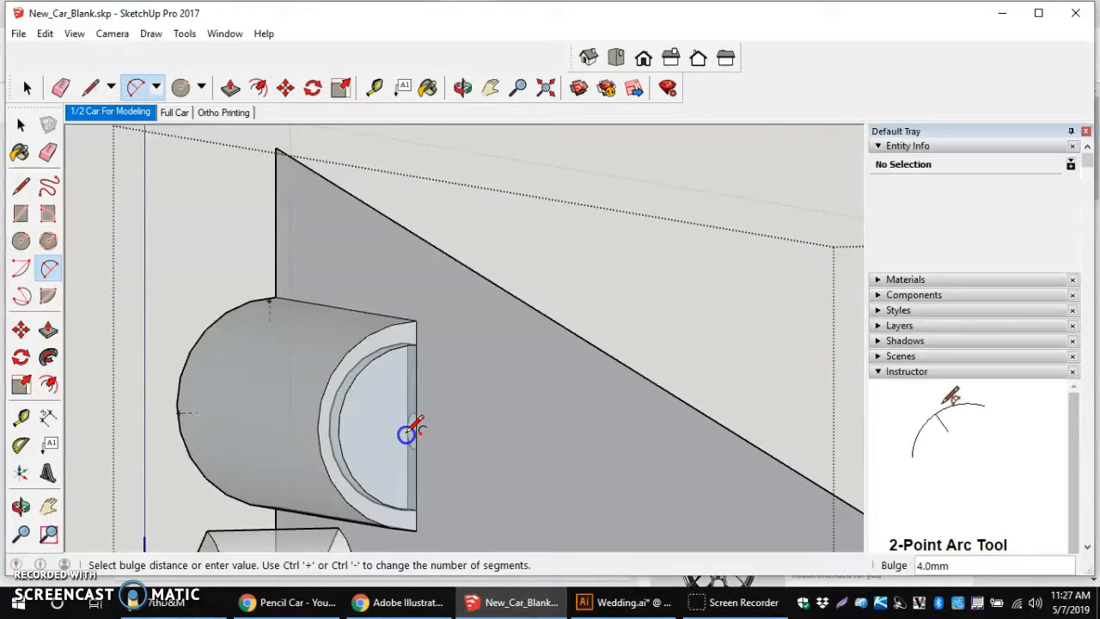
click(407, 432)
scroll(421, 438, up, 4)
middle_drag(417, 437, 460, 435)
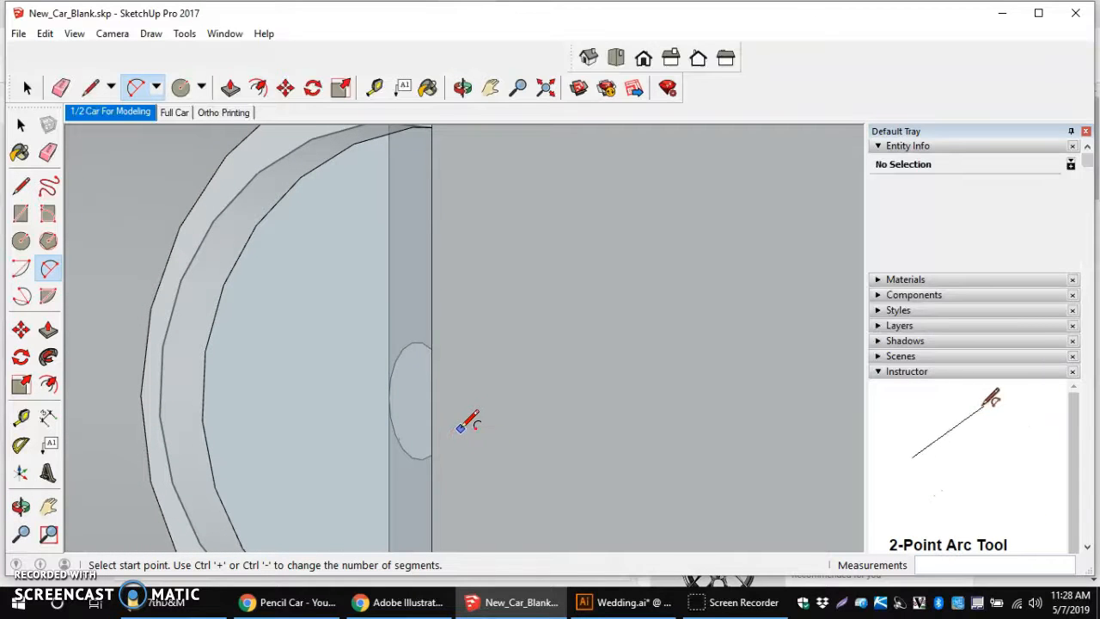
key(ctrl+z)
Step: Draw a small half circle with a bulge of about 2.8 mm on the end cap's face, starting from its vertical edge
scroll(430, 440, down, 4)
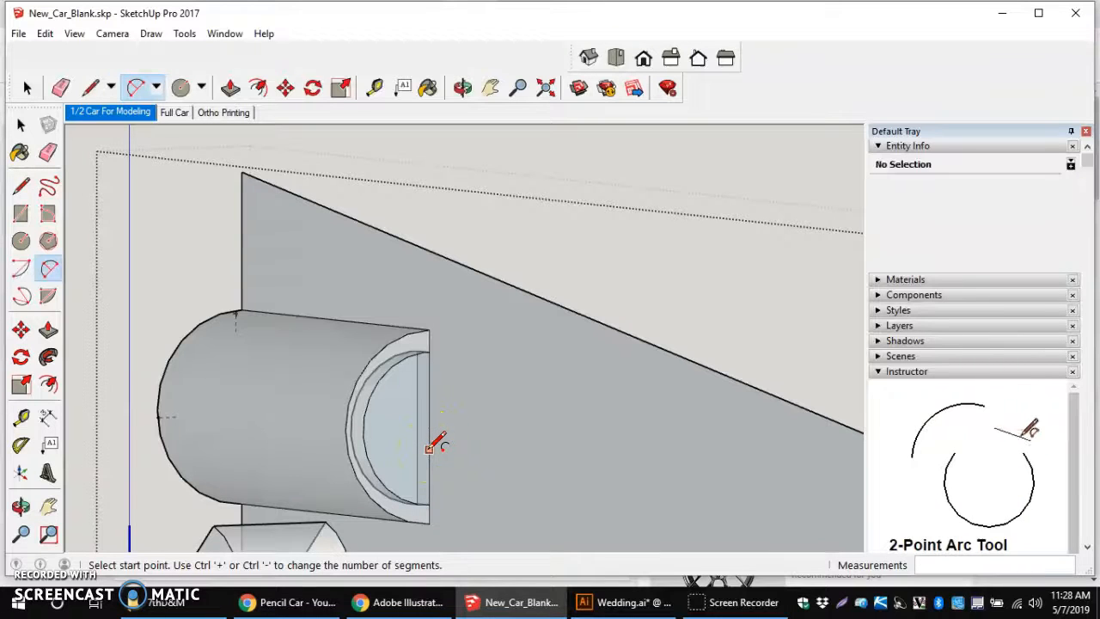
click(428, 450)
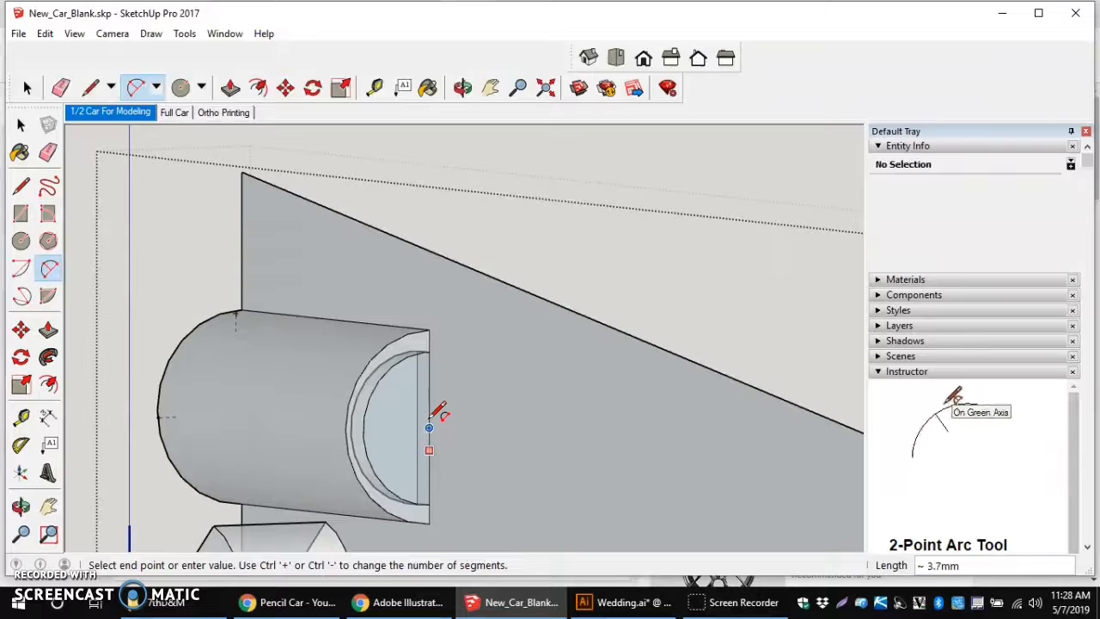
click(429, 416)
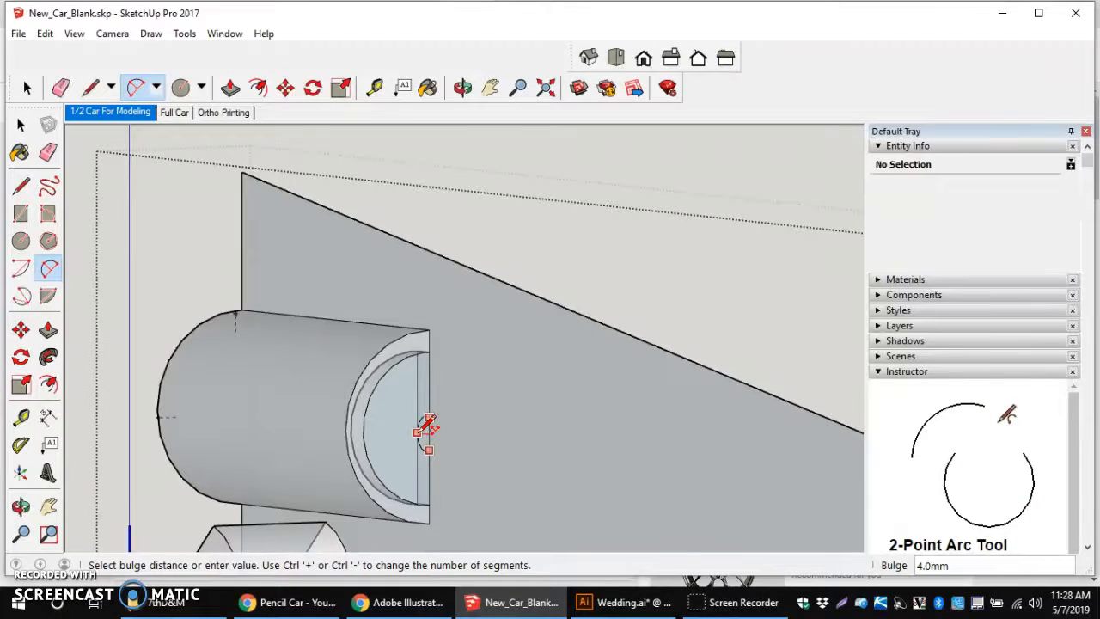
middle_drag(422, 430, 331, 423)
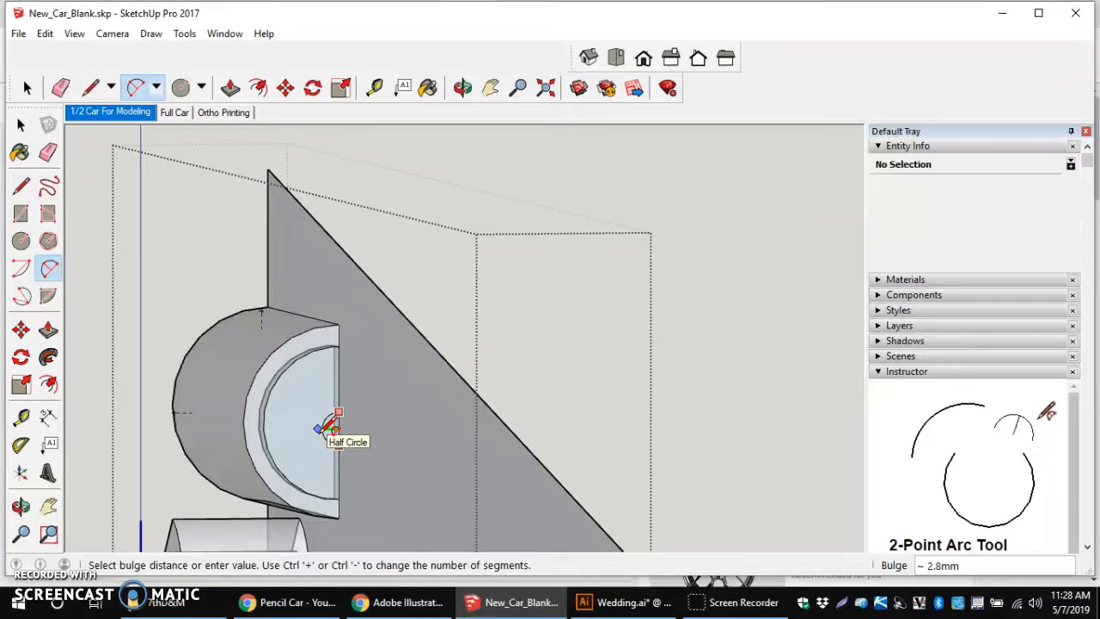
click(319, 435)
Step: Examine the half circle on the end cap, the whole body from the side, and the front wheel arch
middle_drag(302, 439, 410, 415)
scroll(411, 414, down, 5)
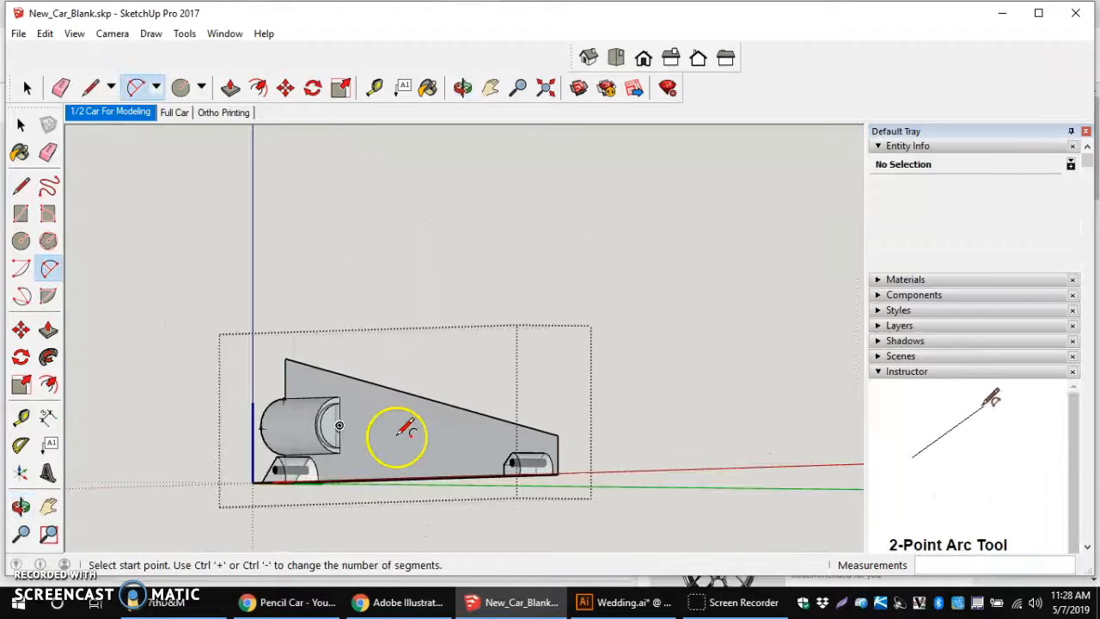
scroll(358, 429, up, 6)
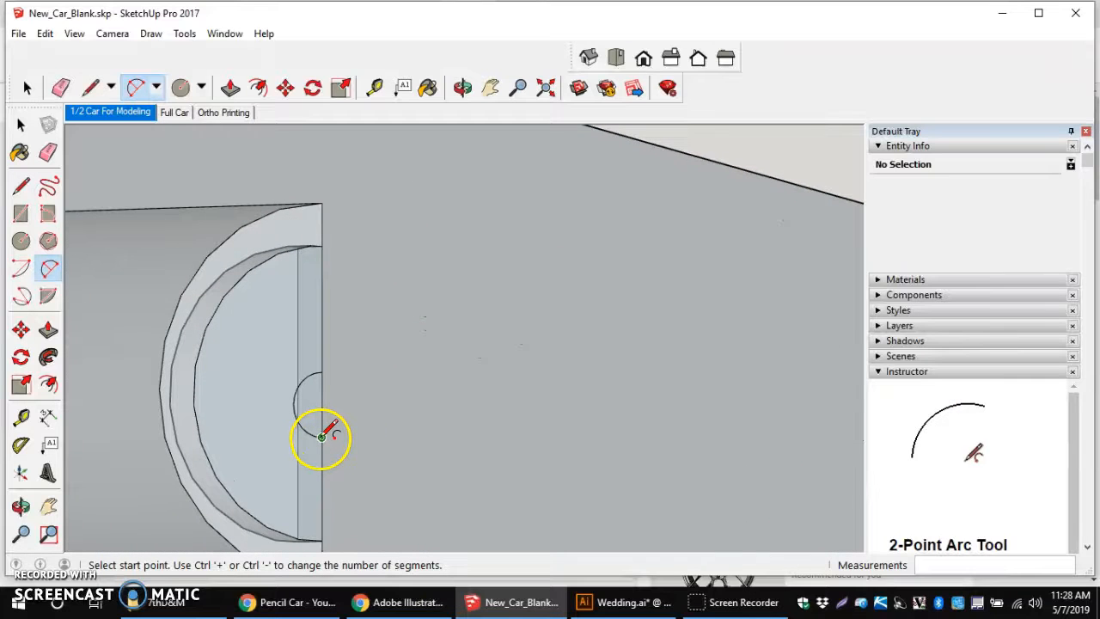
scroll(321, 437, down, 5)
middle_drag(352, 437, 659, 478)
scroll(660, 478, down, 4)
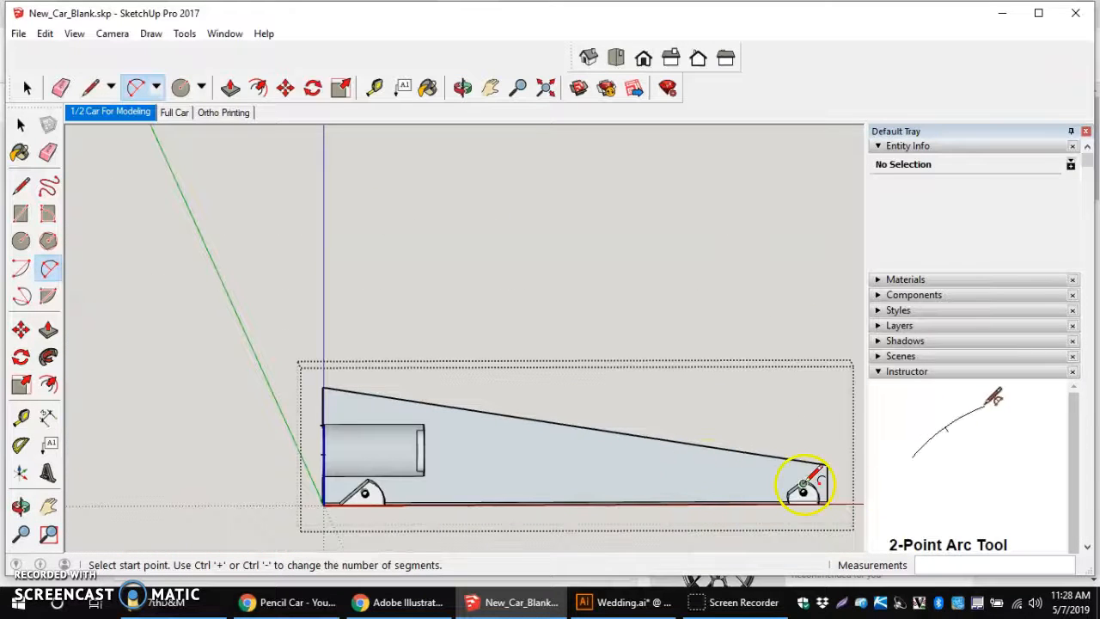
scroll(805, 487, up, 5)
scroll(694, 475, down, 3)
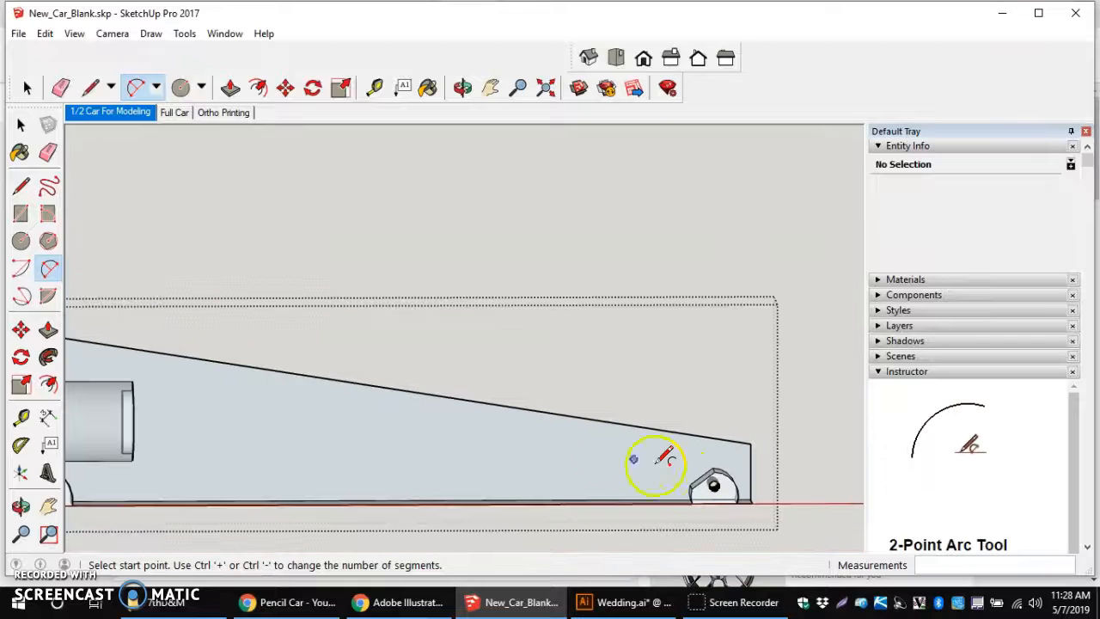
Step: Draw a line about 222 mm long from the lower end of the cap's half circle to the front wheel arch's nearest corner
middle_drag(284, 409, 51, 292)
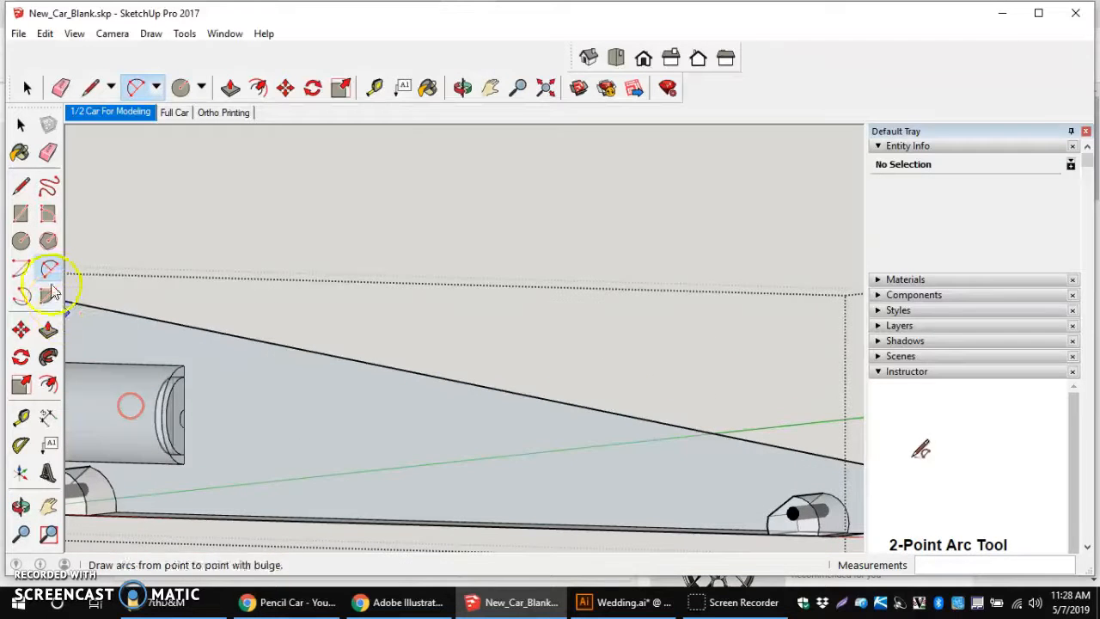
click(21, 189)
scroll(183, 428, up, 3)
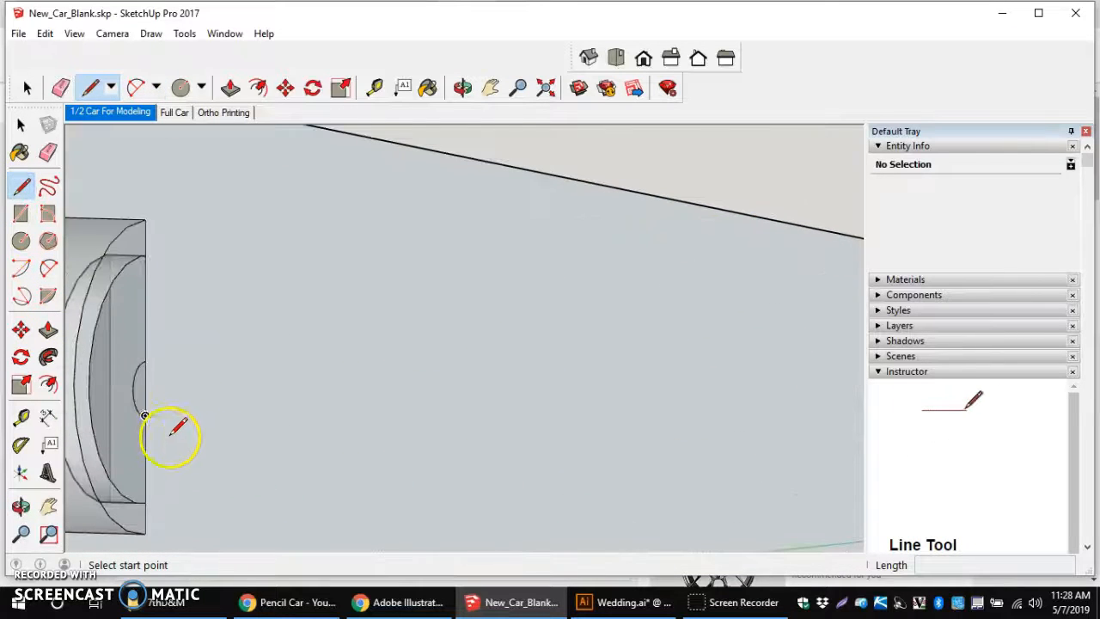
scroll(144, 415, up, 3)
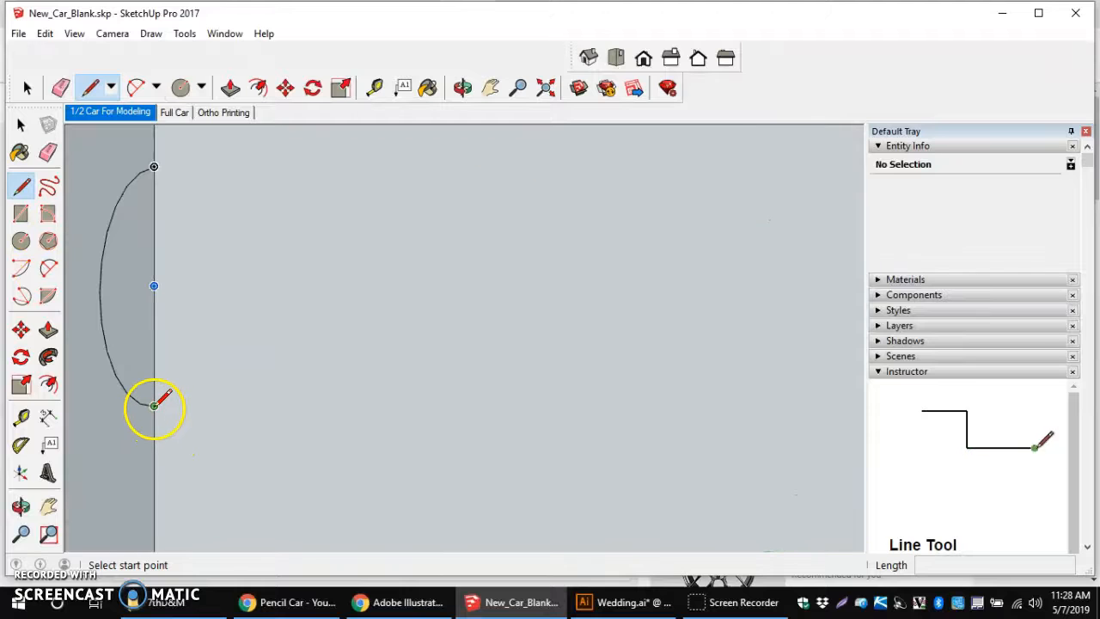
click(155, 405)
scroll(155, 406, down, 6)
middle_drag(178, 420, 437, 444)
scroll(621, 474, down, 5)
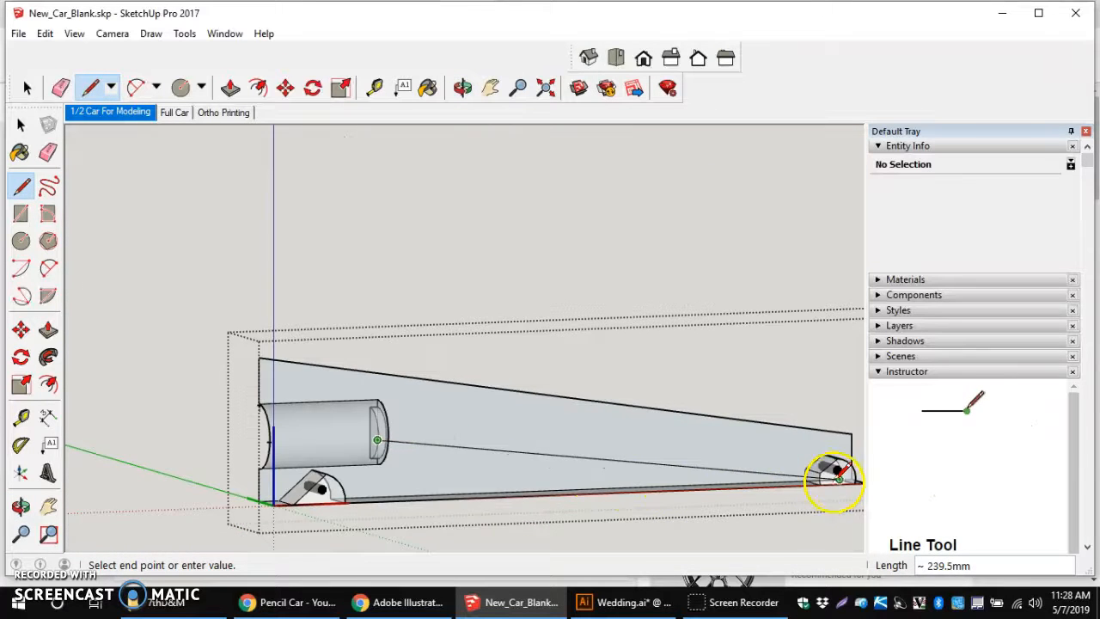
scroll(833, 474, up, 8)
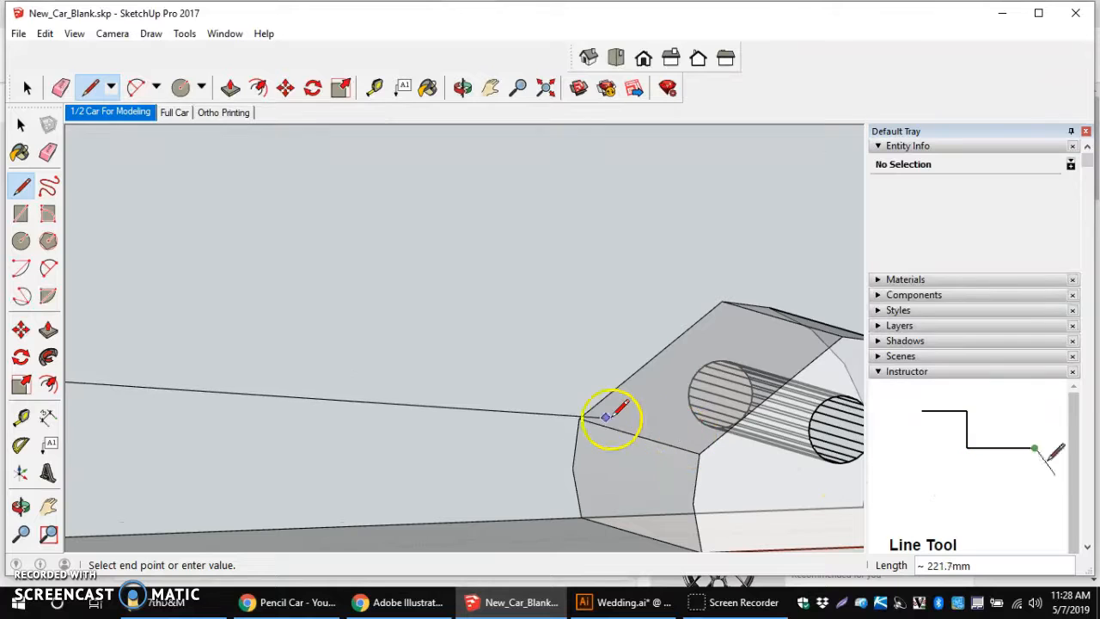
click(581, 418)
scroll(582, 419, down, 6)
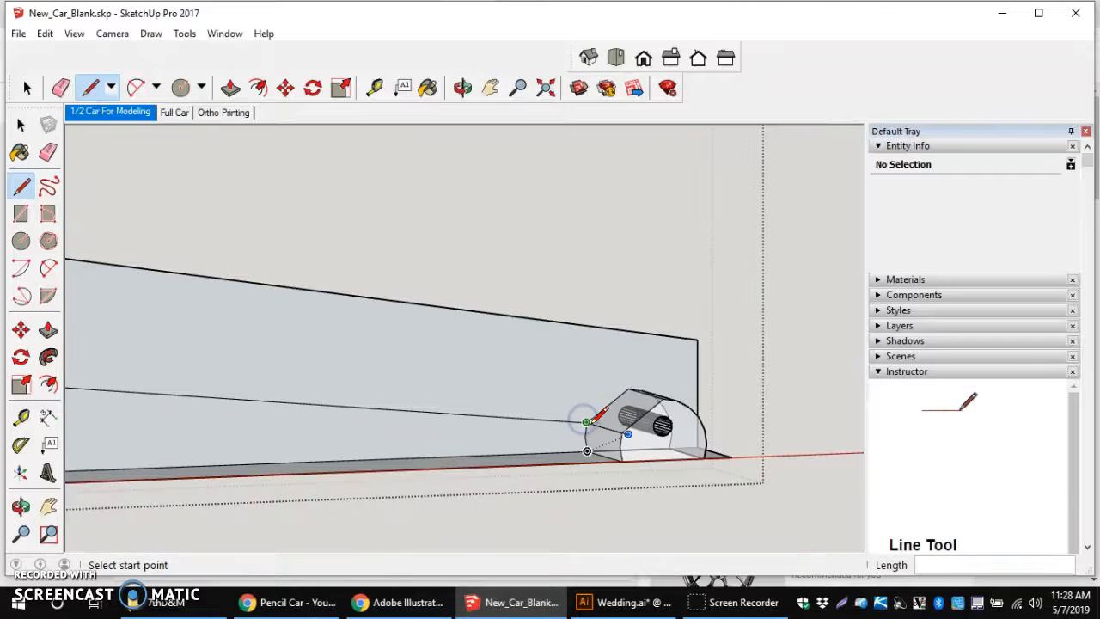
Step: Extrude the half circle with Follow Me along the sloping line, ending it just short of the front wheel arch
middle_drag(583, 420, 196, 422)
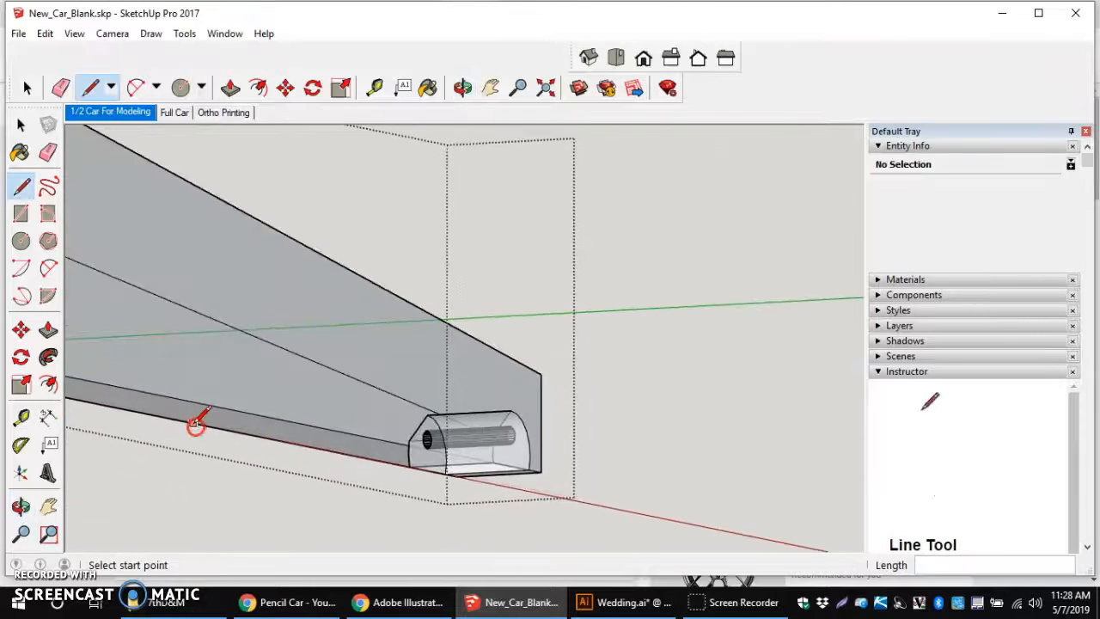
scroll(191, 420, down, 6)
scroll(169, 390, up, 8)
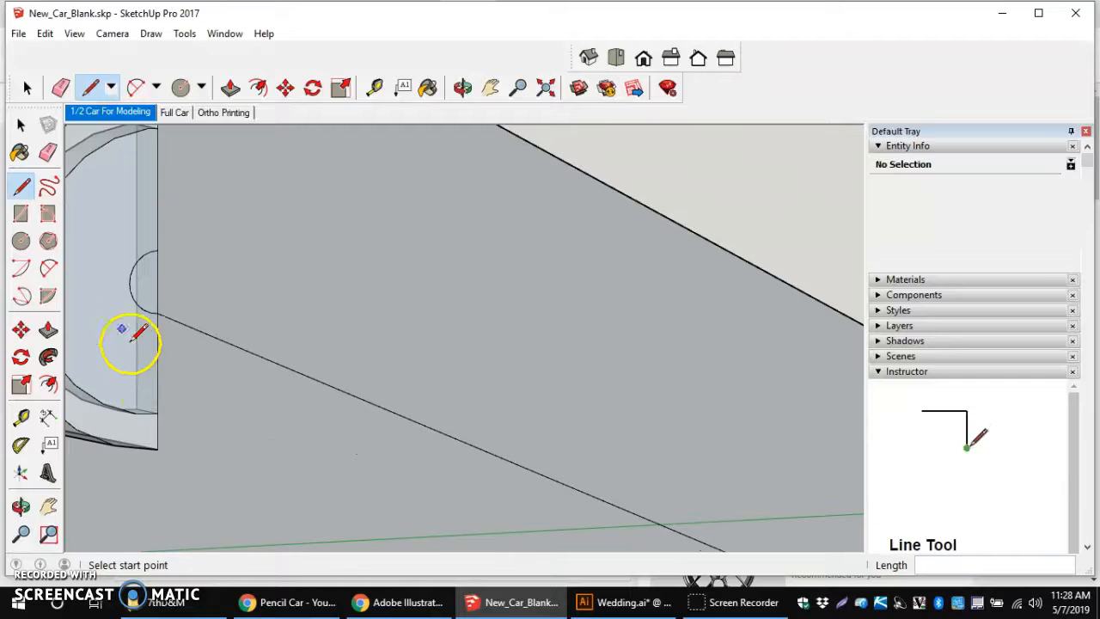
click(49, 361)
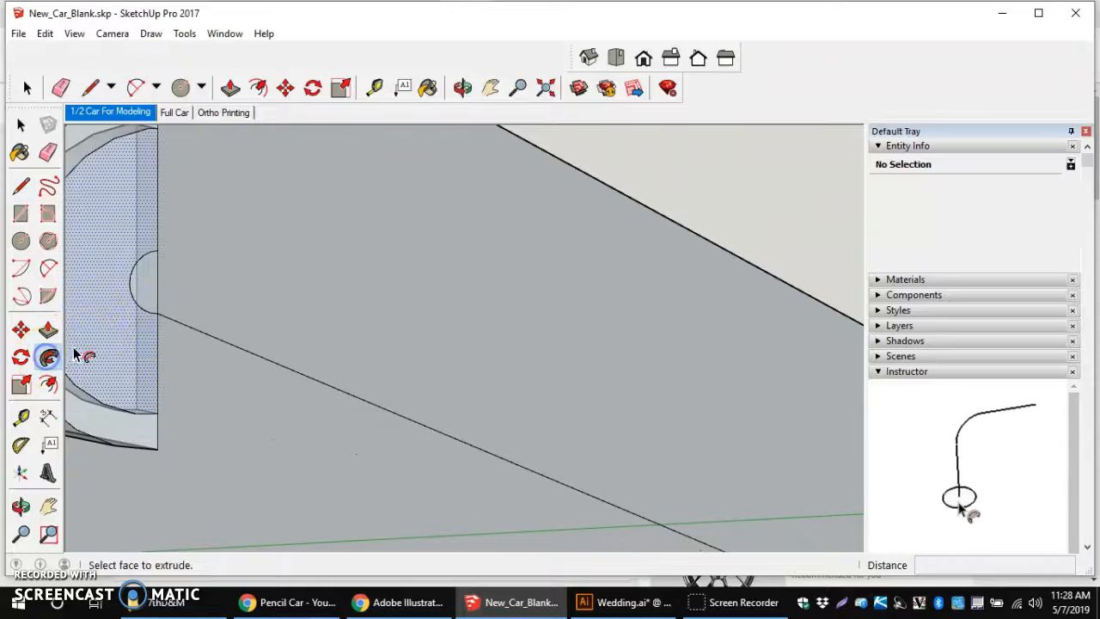
click(144, 295)
scroll(190, 332, down, 3)
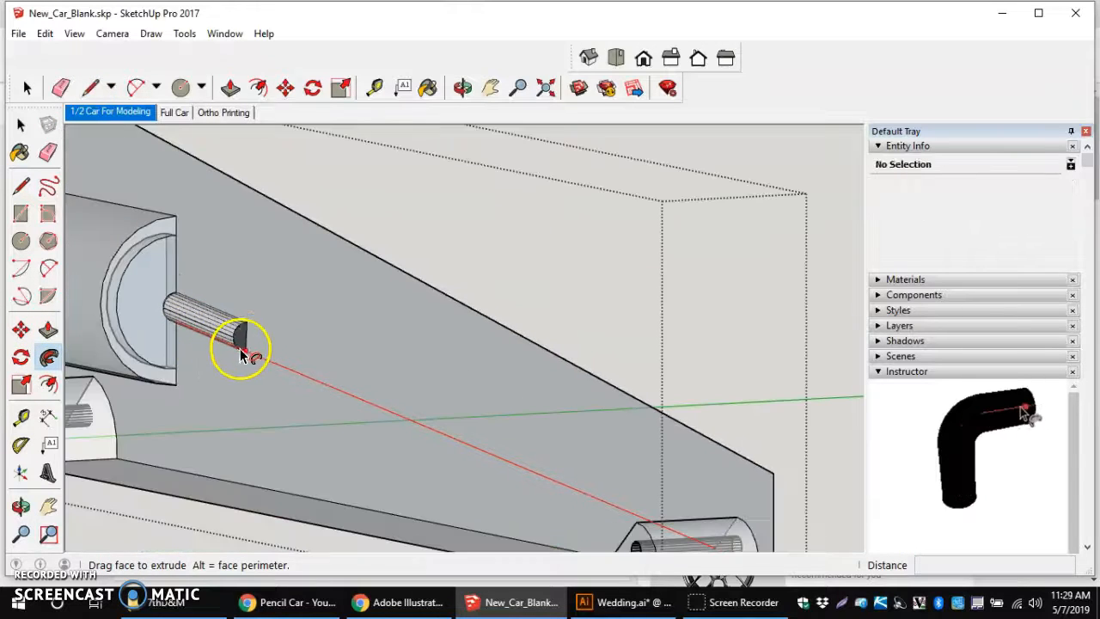
middle_drag(657, 505, 811, 508)
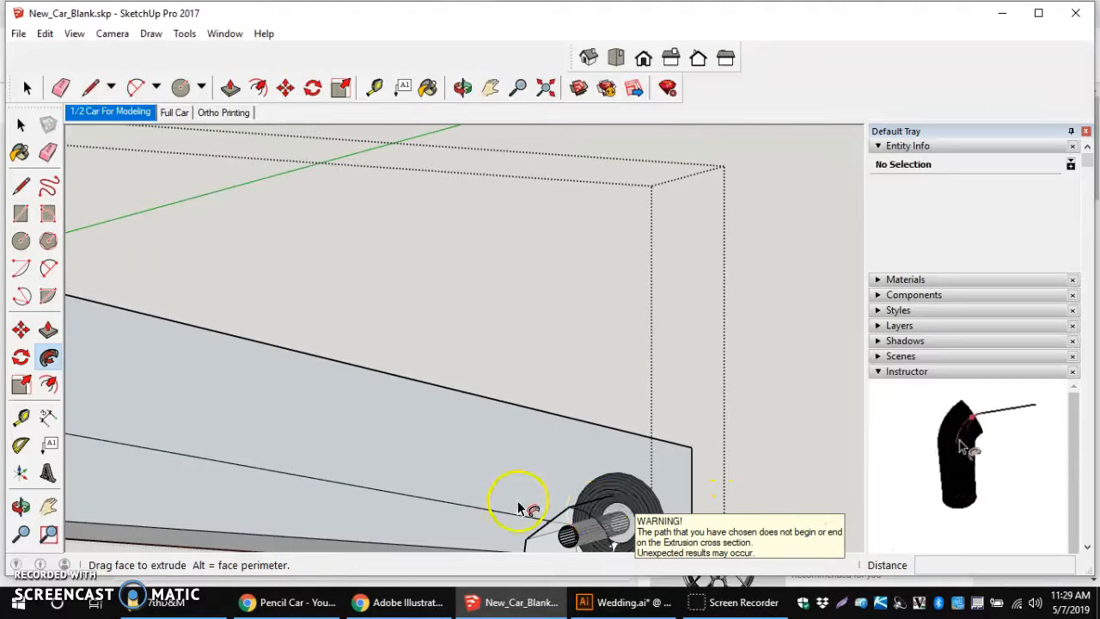
scroll(331, 466, down, 2)
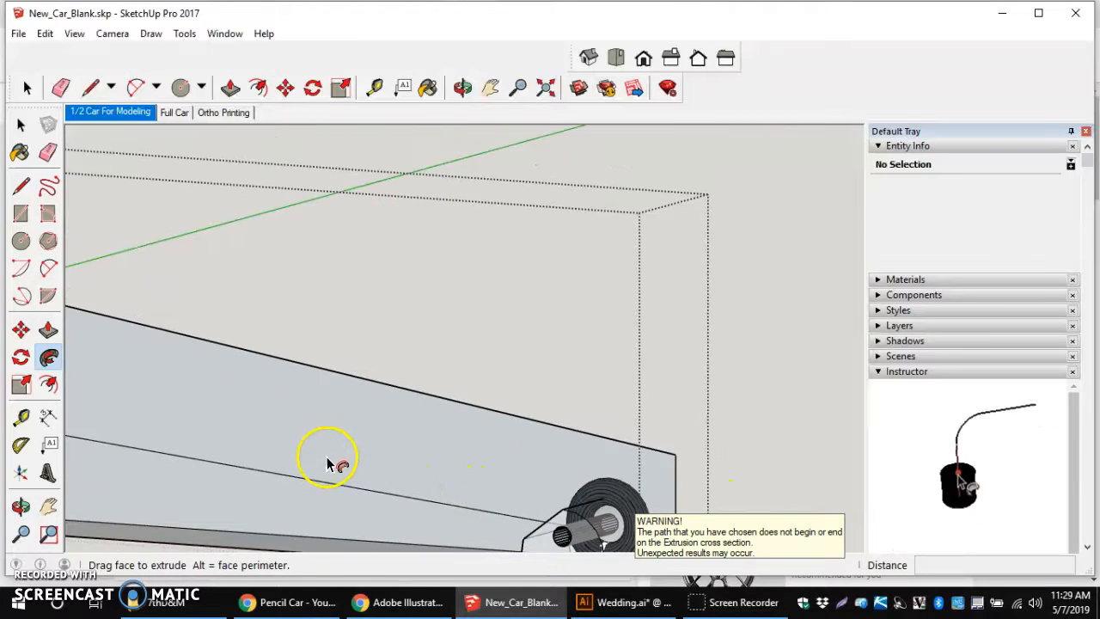
scroll(327, 464, down, 5)
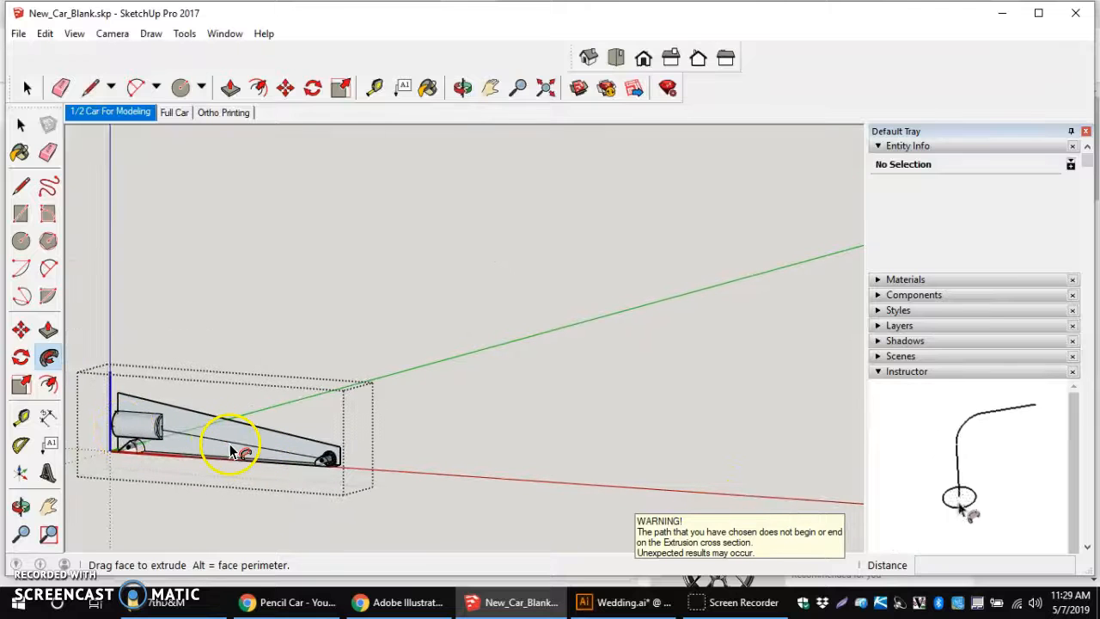
scroll(206, 438, up, 6)
mouse_move(206, 440)
mouse_down()
mouse_move(491, 521)
mouse_move(687, 533)
mouse_up()
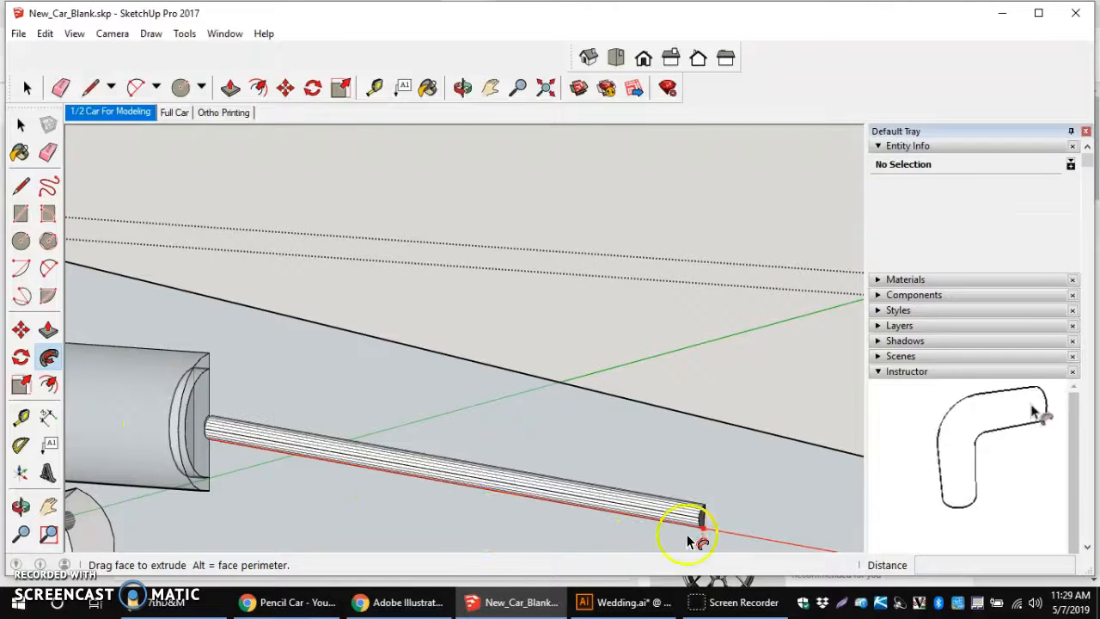
scroll(788, 549, down, 5)
drag(785, 550, 838, 551)
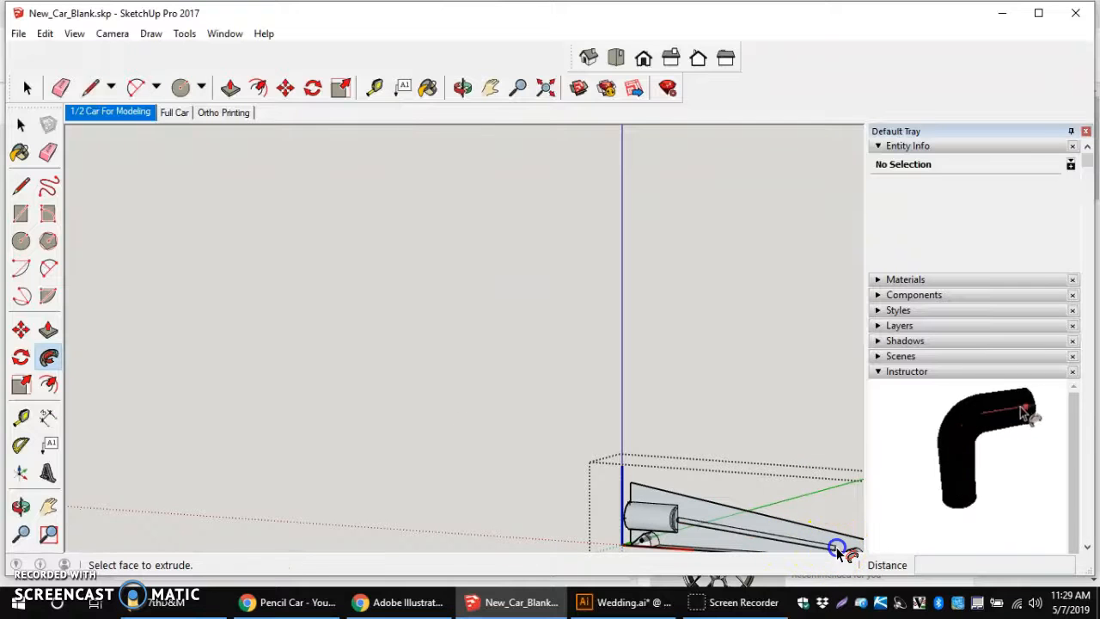
Step: Push/Pull the end face of the half-round rod 24.4 mm into the front wheel arch
scroll(842, 545, up, 6)
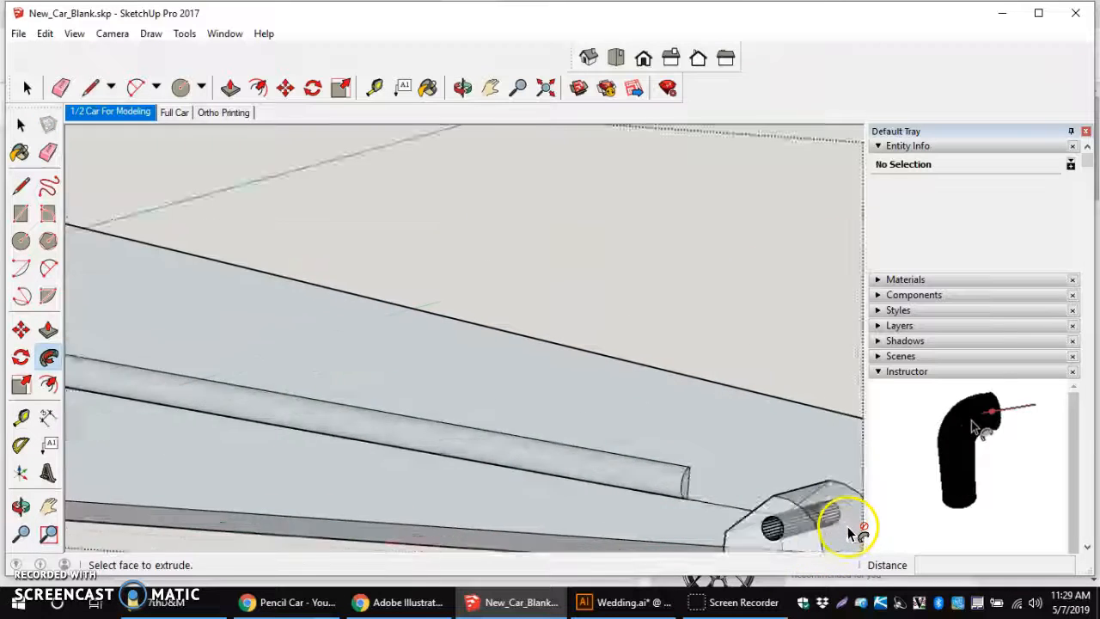
scroll(851, 533, up, 3)
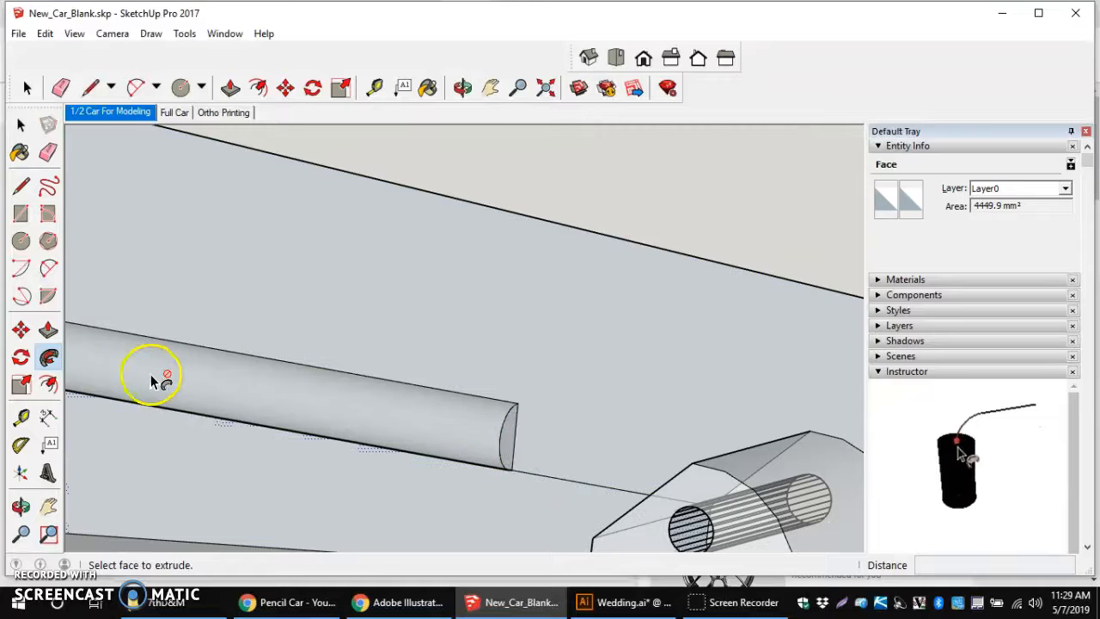
click(48, 329)
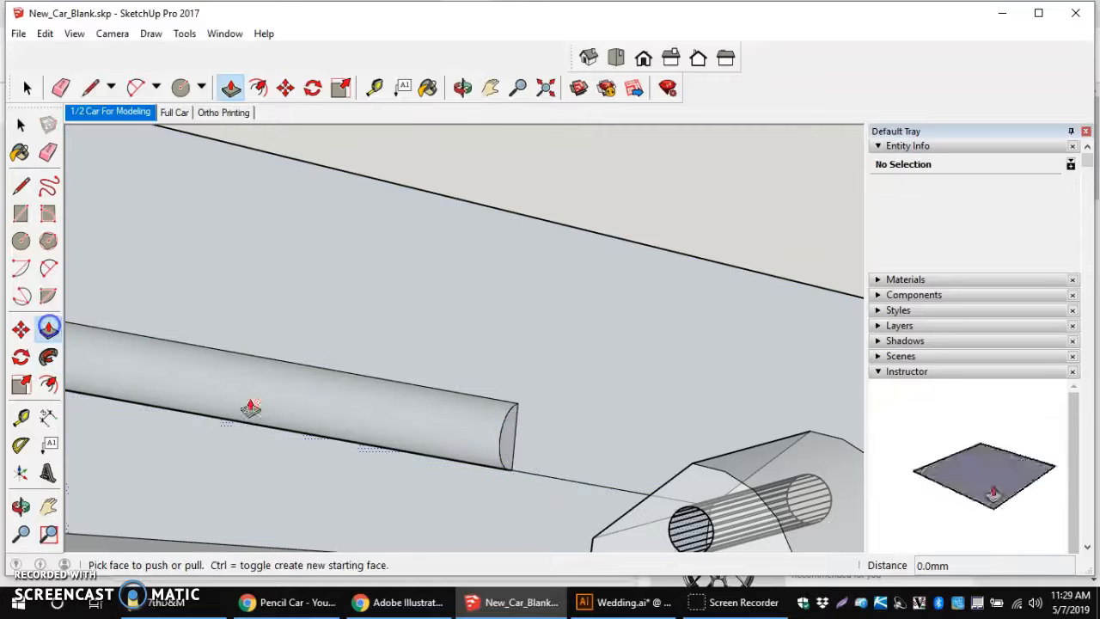
click(510, 447)
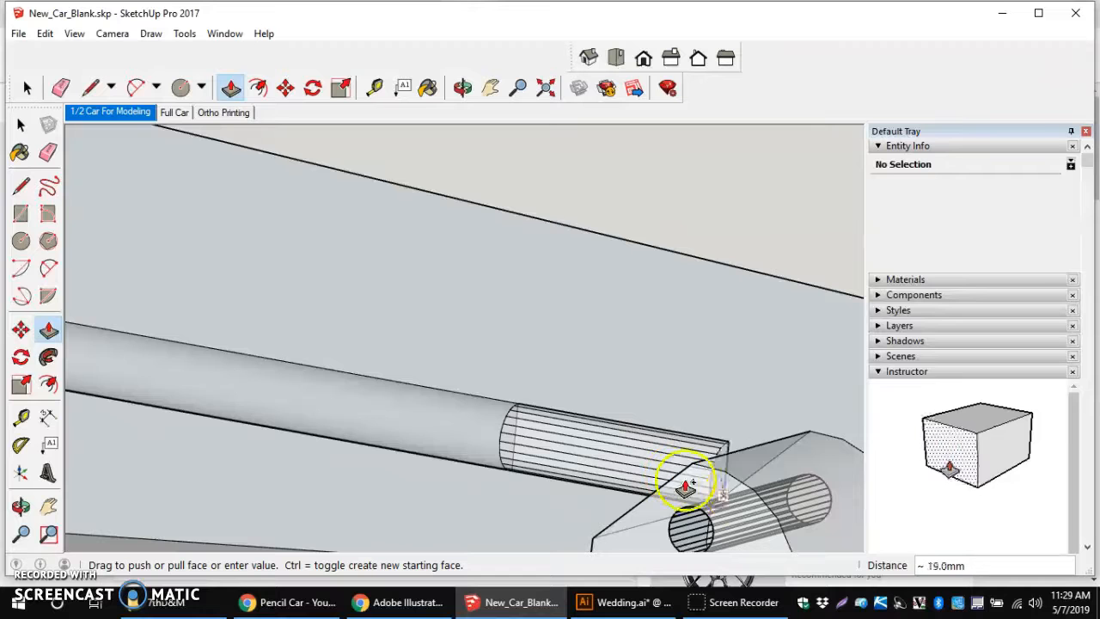
middle_drag(700, 472, 864, 457)
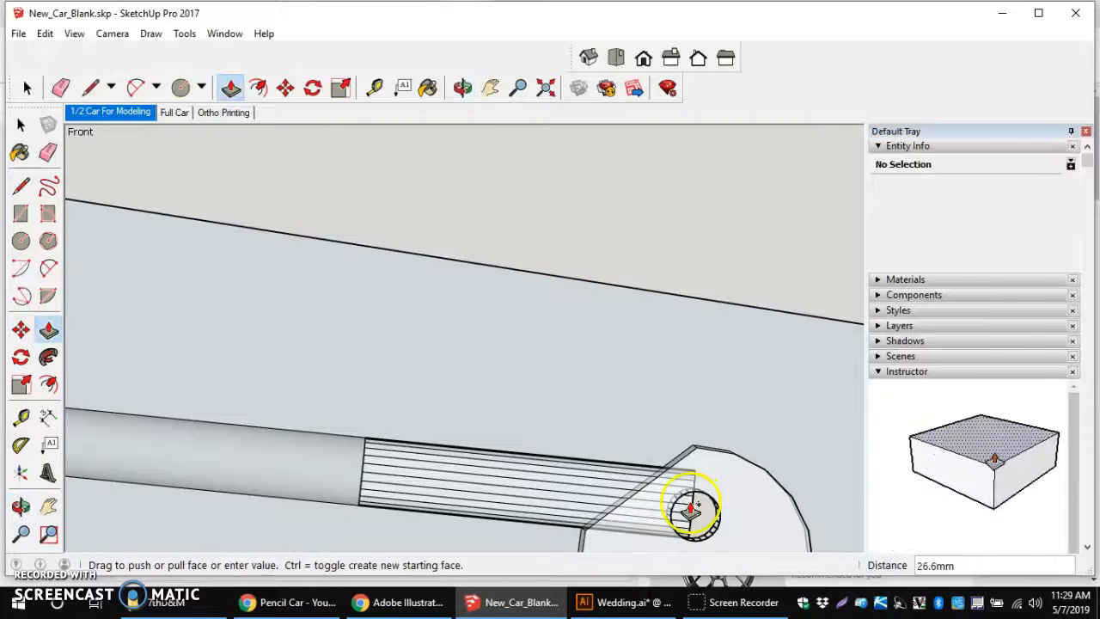
click(653, 519)
Step: Examine the half-round rod, the rear wheel arch and the bore housing from the side, from behind and from the open rear end
scroll(650, 519, down, 6)
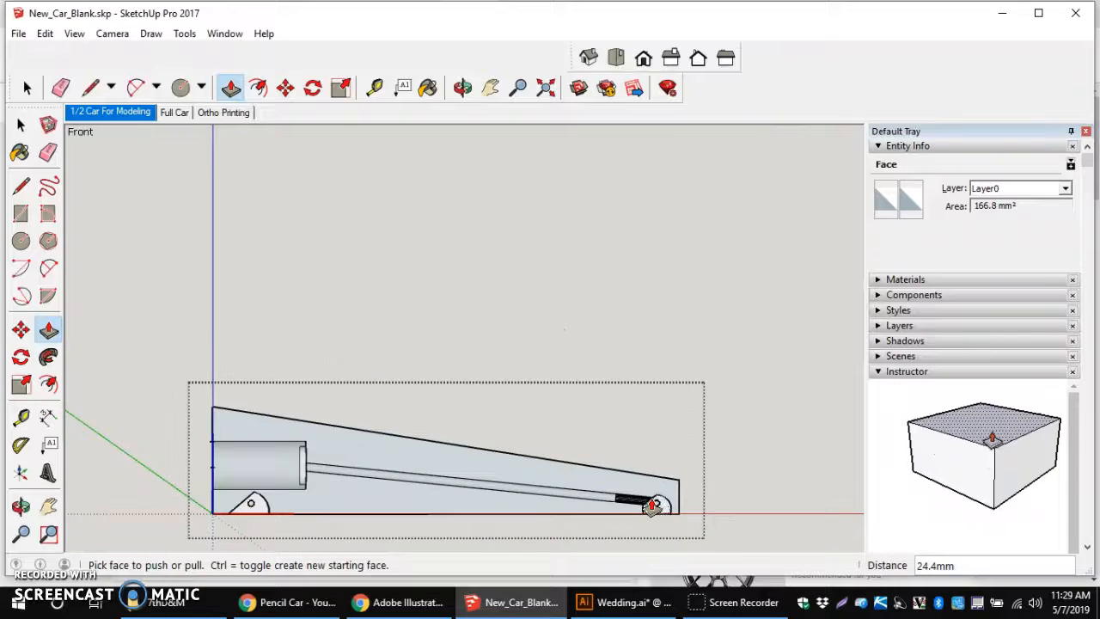
scroll(636, 514, up, 5)
scroll(447, 484, down, 3)
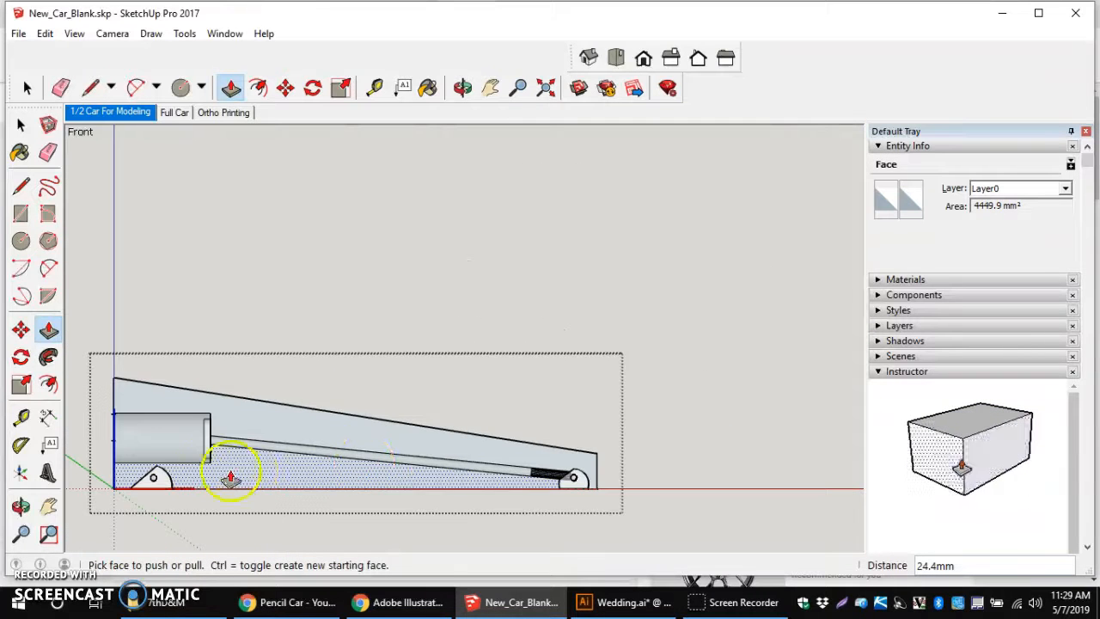
scroll(126, 484, up, 6)
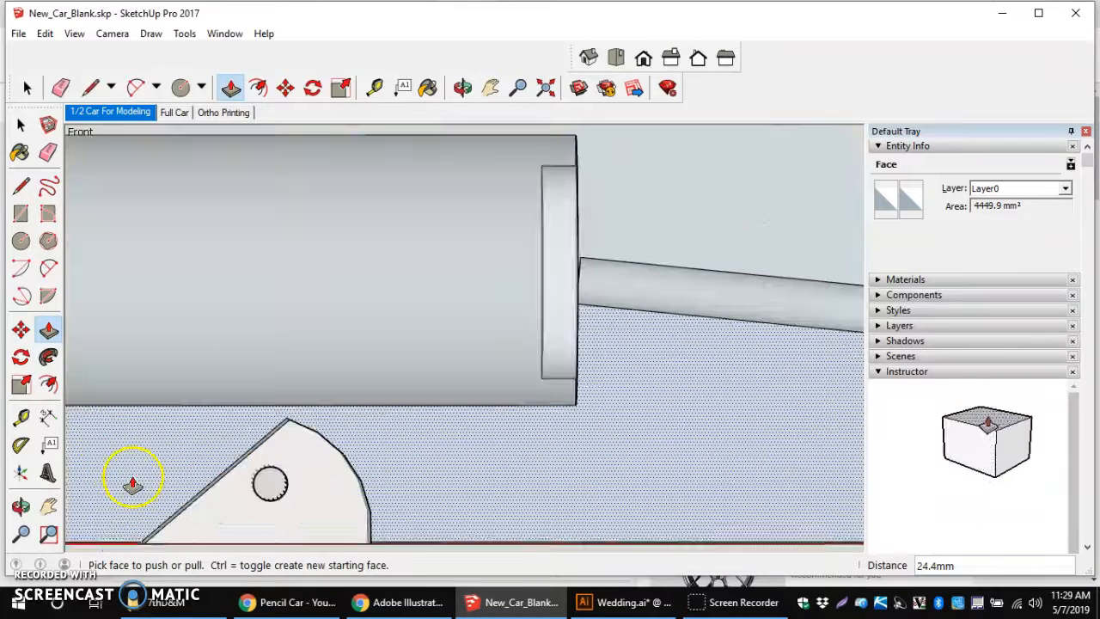
mouse_move(147, 485)
middle_down()
mouse_move(182, 420)
mouse_move(164, 335)
mouse_move(147, 401)
mouse_move(151, 488)
mouse_move(163, 405)
mouse_move(177, 519)
mouse_move(140, 479)
mouse_move(152, 501)
middle_up()
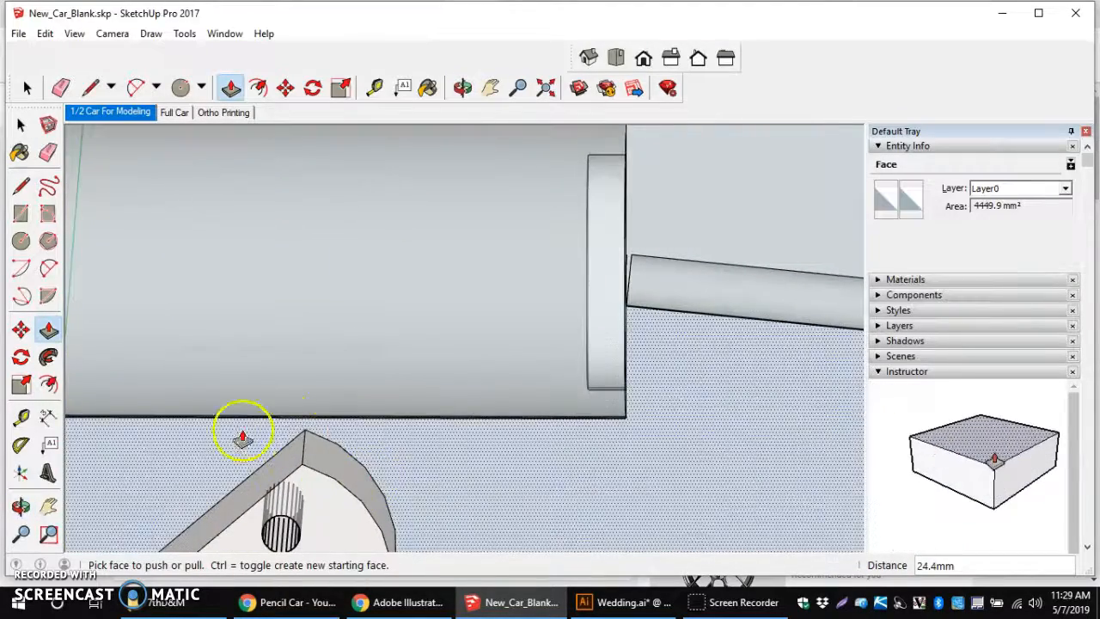
scroll(207, 456, down, 1)
scroll(206, 456, down, 2)
scroll(197, 442, up, 4)
middle_drag(214, 437, 567, 384)
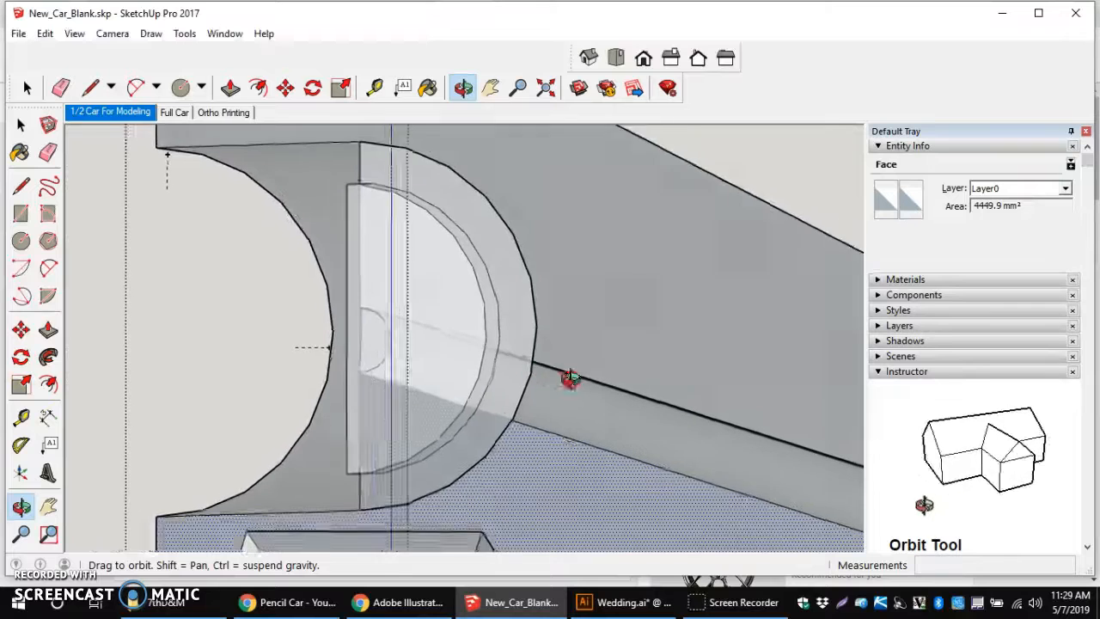
key(p)
click(518, 445)
scroll(517, 446, down, 4)
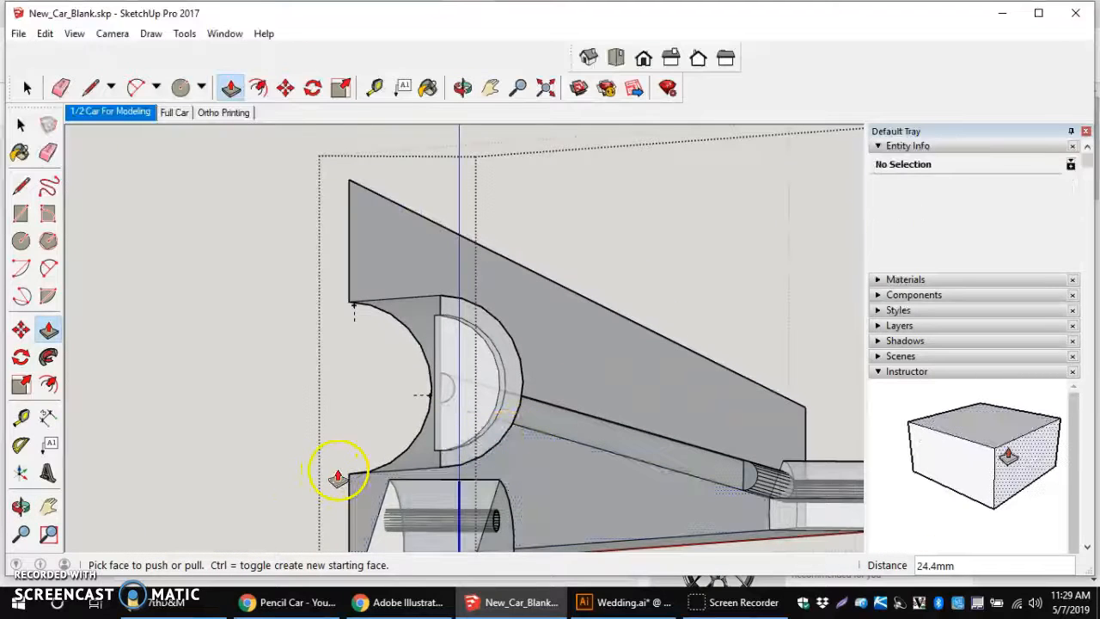
middle_drag(355, 477, 437, 466)
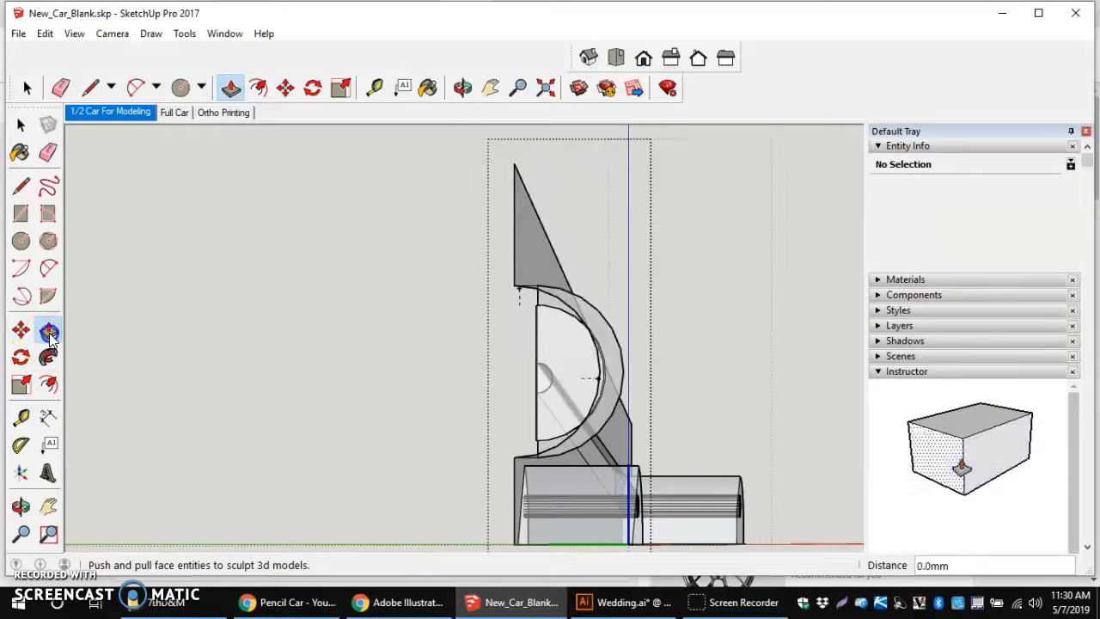
middle_drag(675, 467, 581, 476)
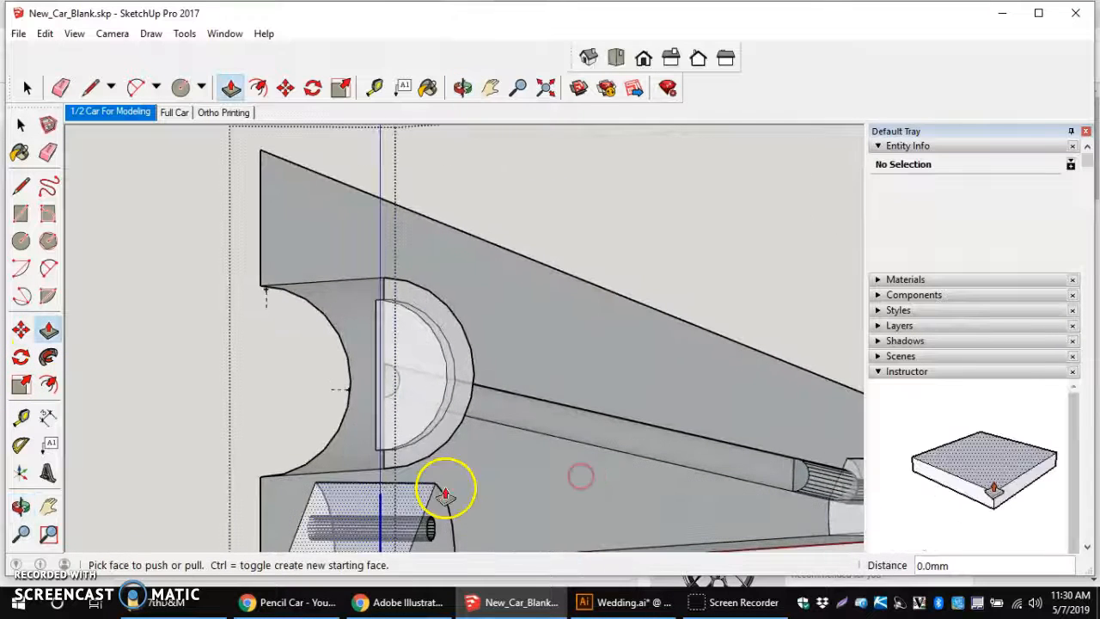
middle_drag(430, 467, 298, 447)
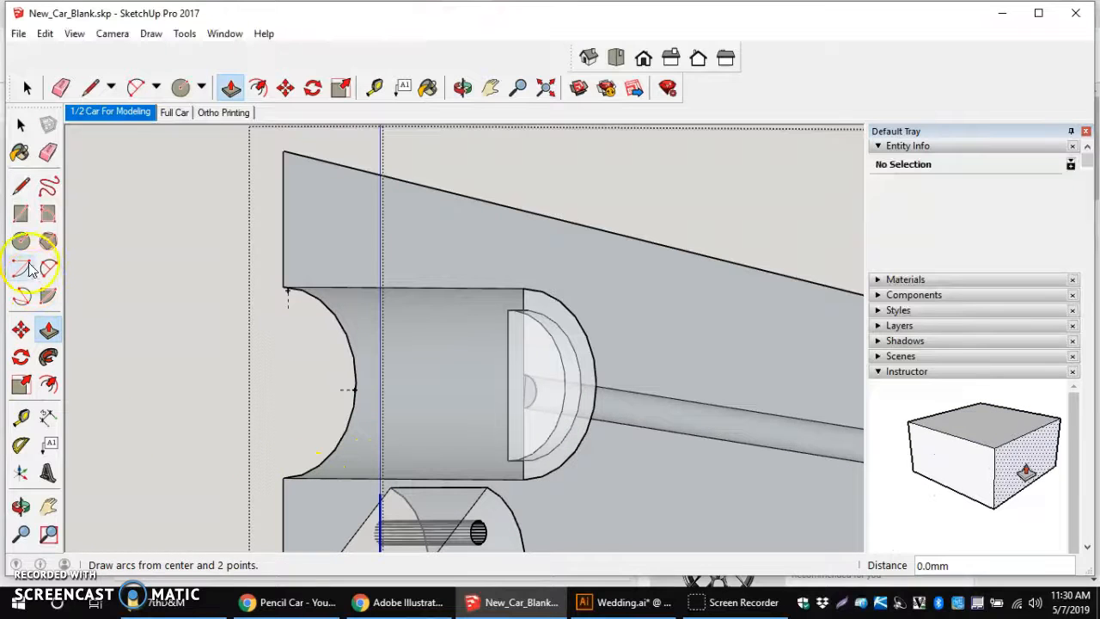
Step: Draw a 61.0 by 21.1 mm horizontal rectangle along the underside of the bore housing, from its closed end to the blue axis
click(22, 219)
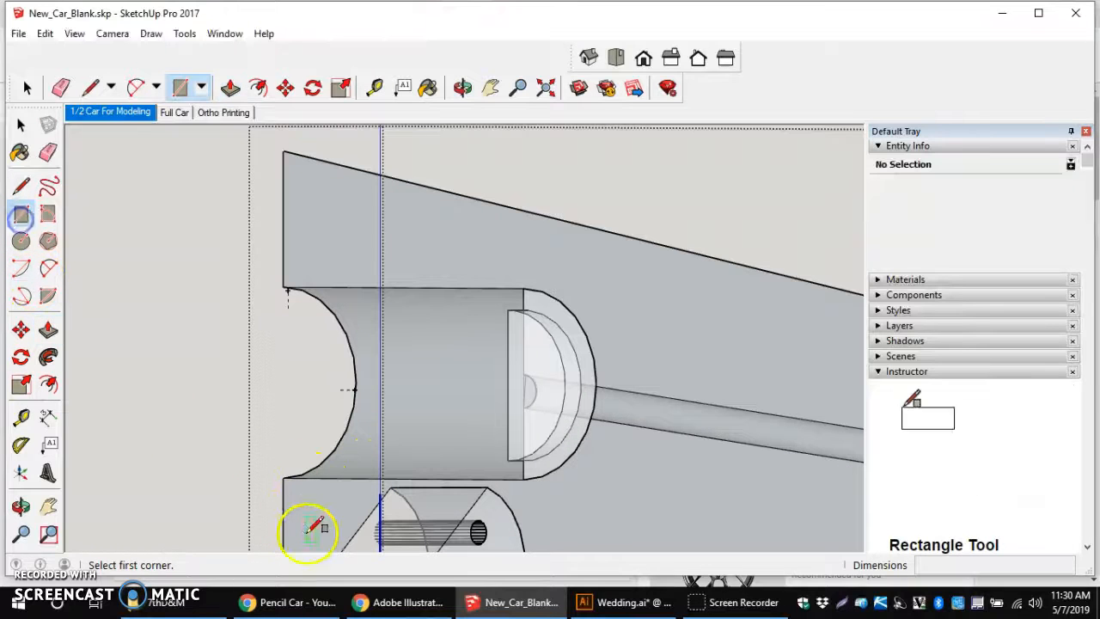
click(284, 477)
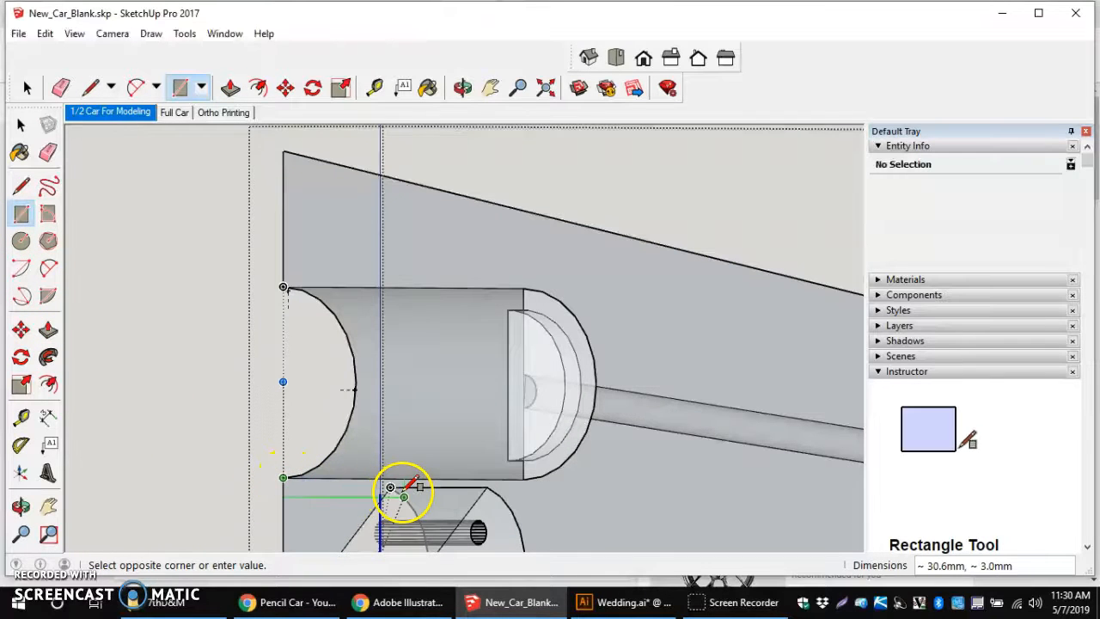
key(Escape)
scroll(550, 499, up, 5)
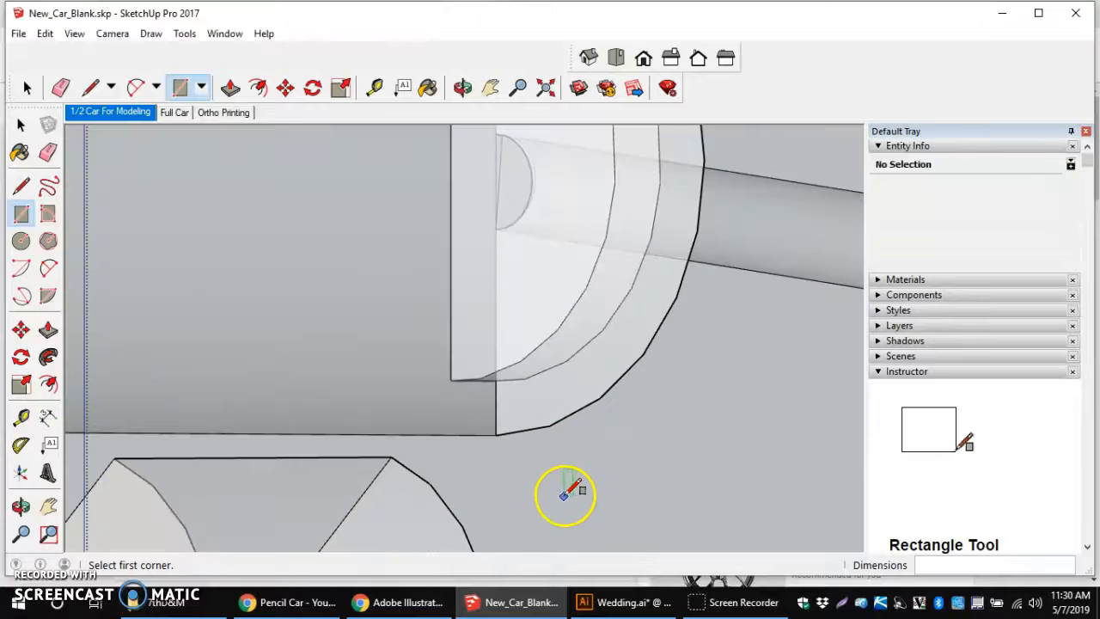
scroll(479, 485, up, 1)
click(511, 416)
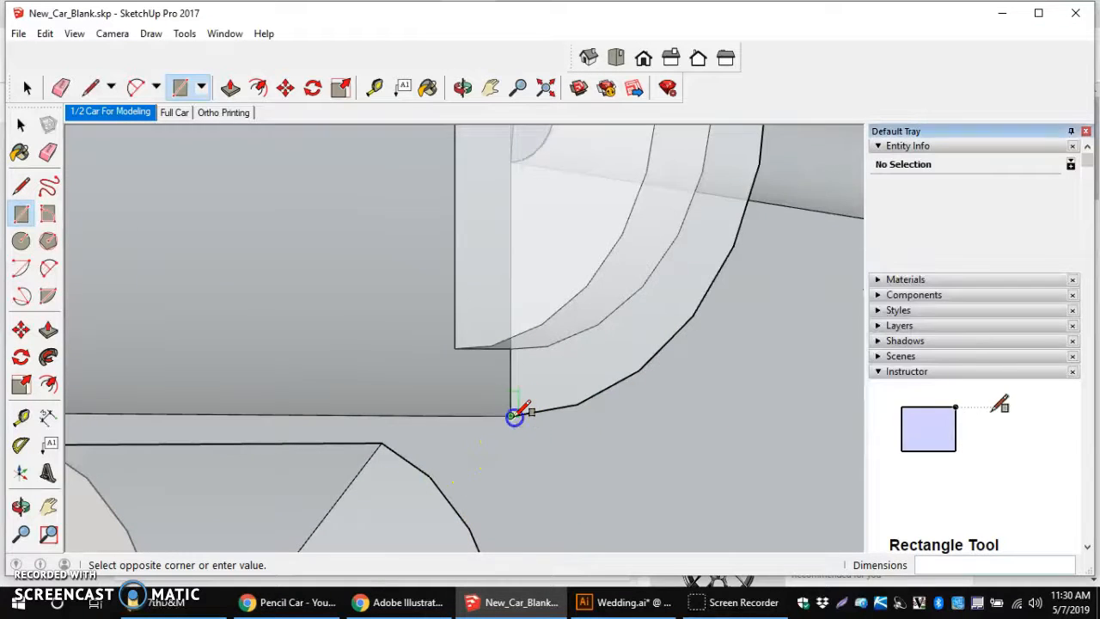
scroll(514, 419, down, 5)
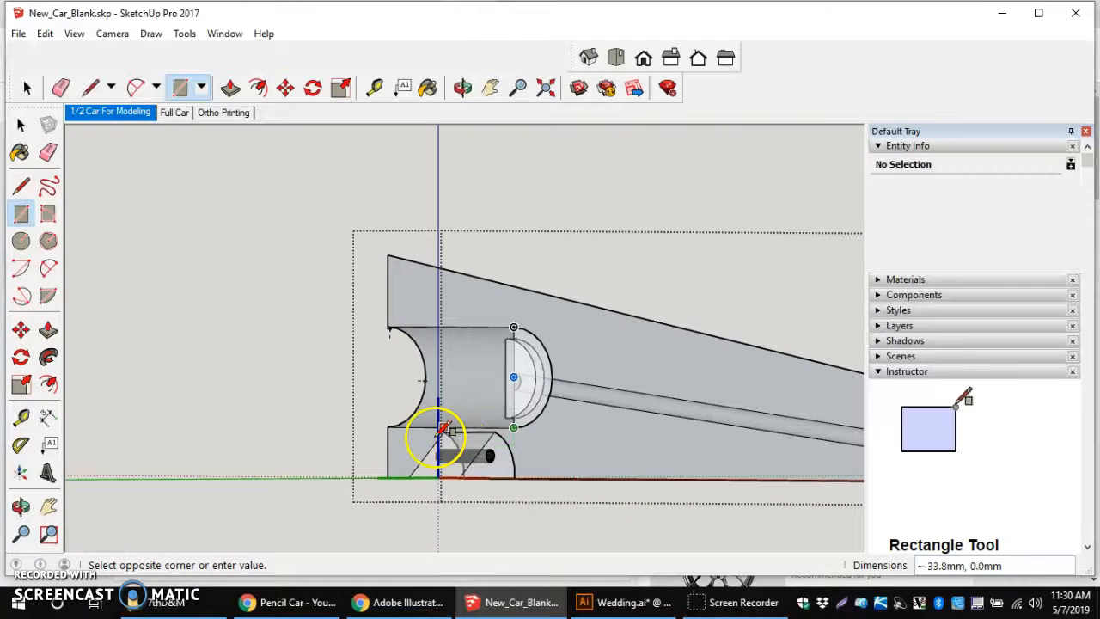
middle_drag(441, 427, 140, 425)
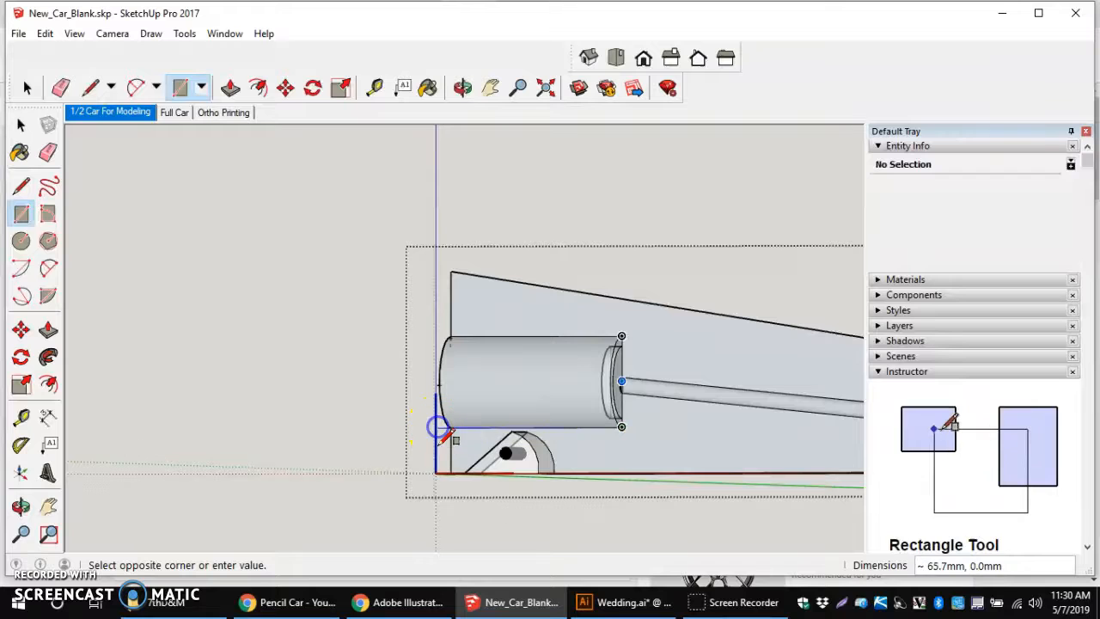
middle_drag(443, 430, 459, 407)
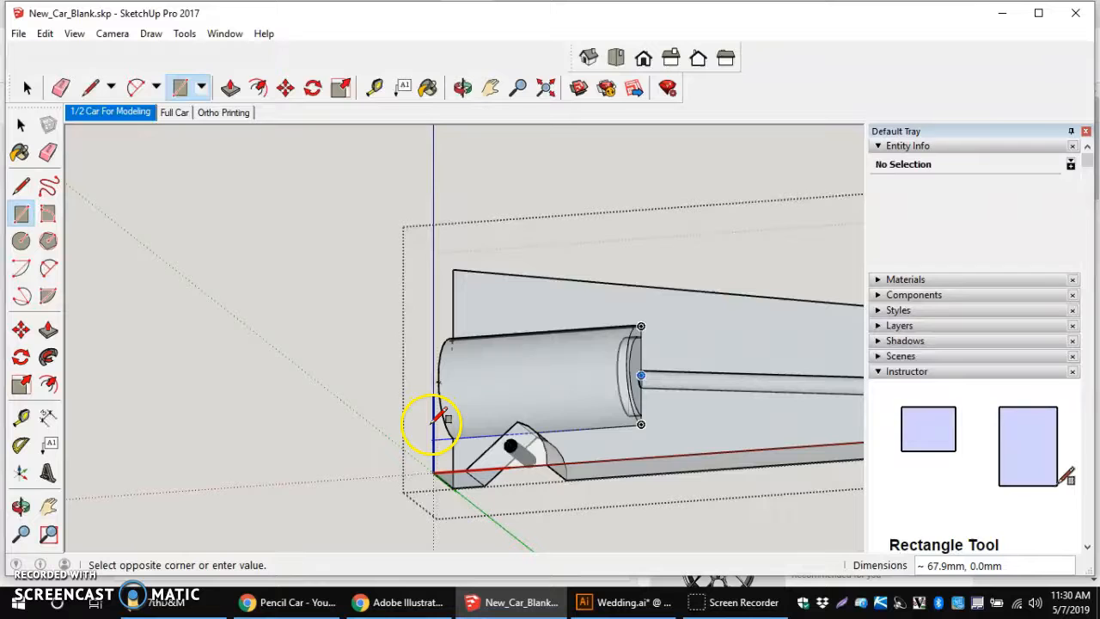
middle_drag(439, 418, 442, 393)
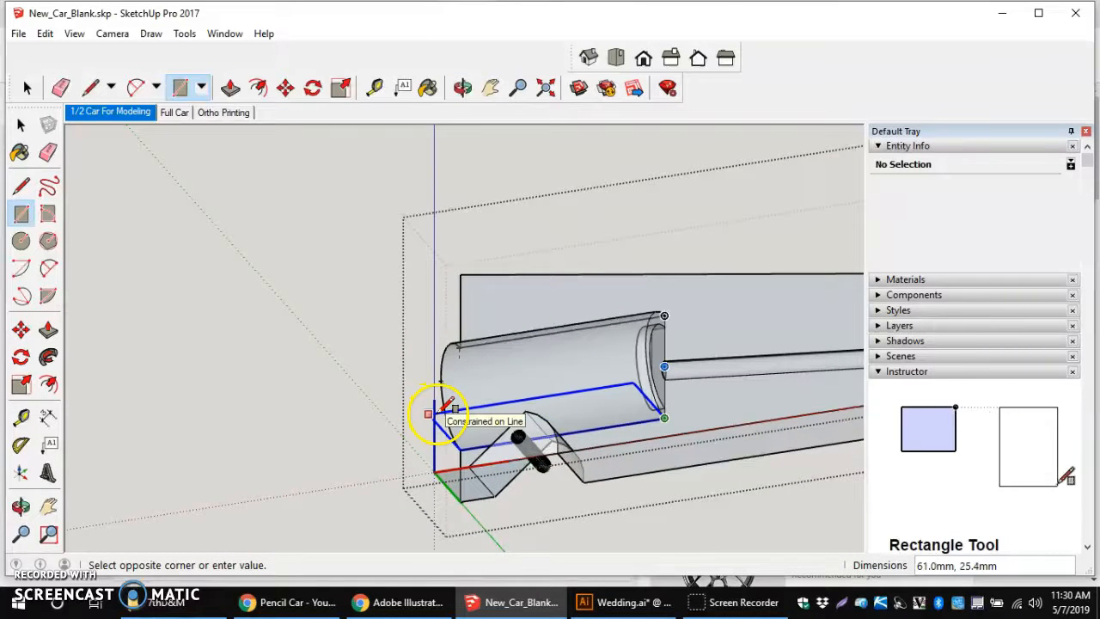
click(436, 421)
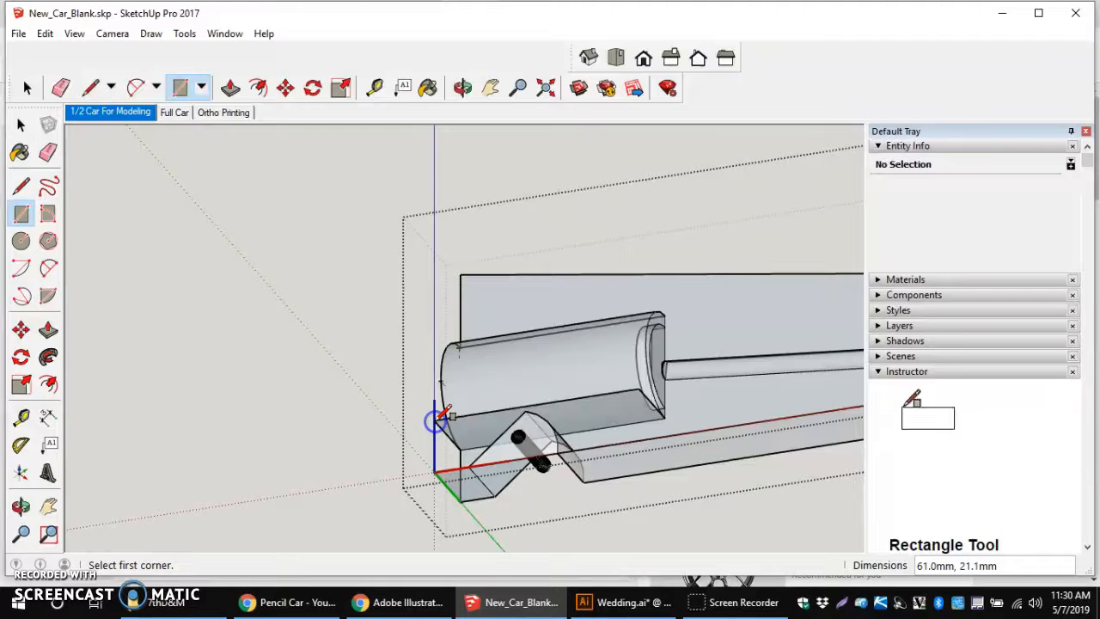
Step: Draw a shallow two-point arc with a bulge of about 4.0 mm on the rectangle's long edge, just above the rear wheel arch
scroll(461, 439, down, 1)
middle_drag(453, 439, 494, 572)
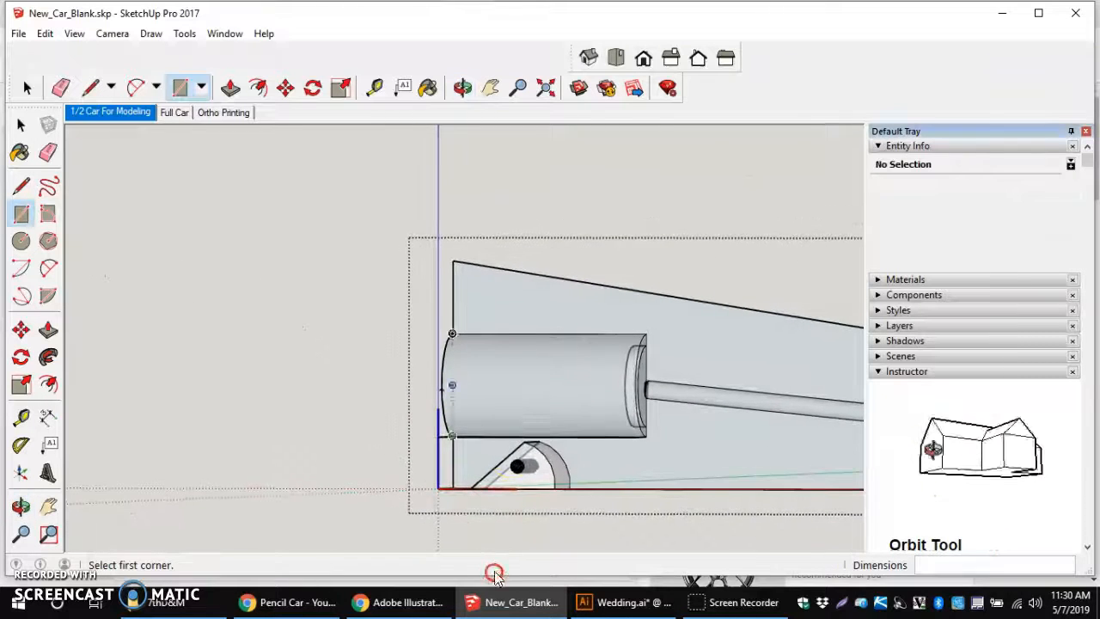
scroll(513, 443, up, 5)
scroll(514, 443, up, 3)
middle_drag(523, 499, 442, 415)
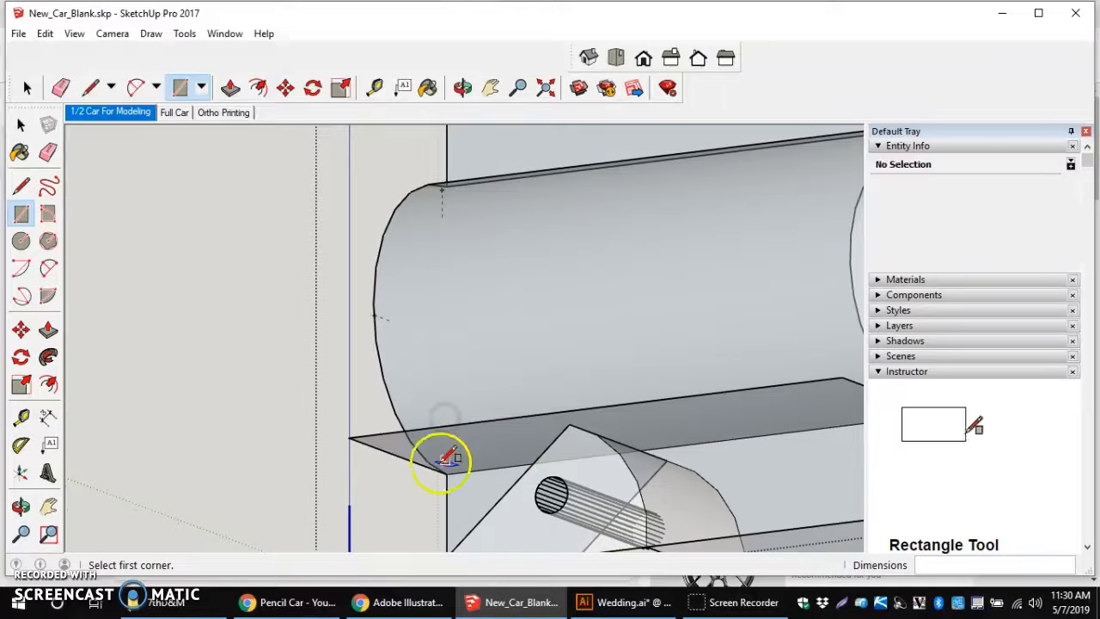
click(49, 267)
scroll(703, 434, up, 3)
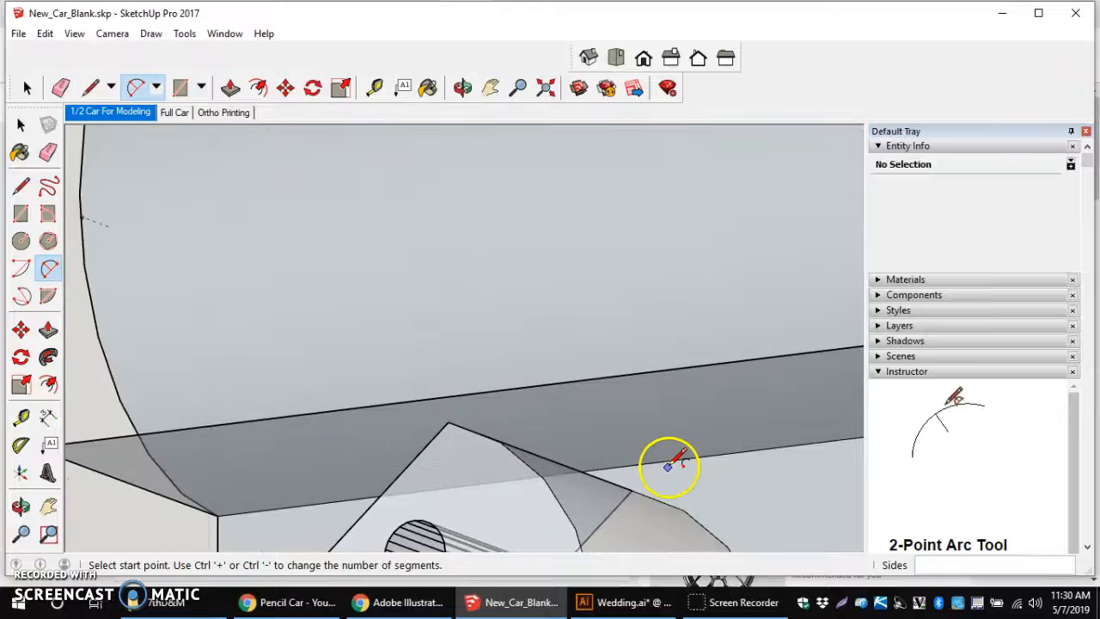
middle_drag(664, 466, 800, 521)
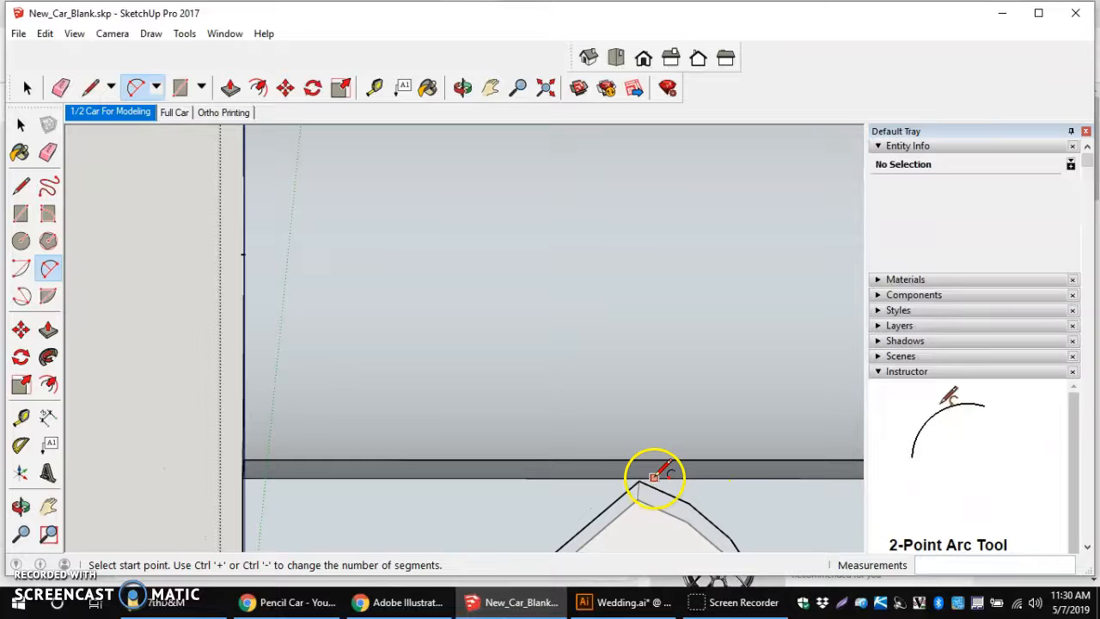
click(658, 477)
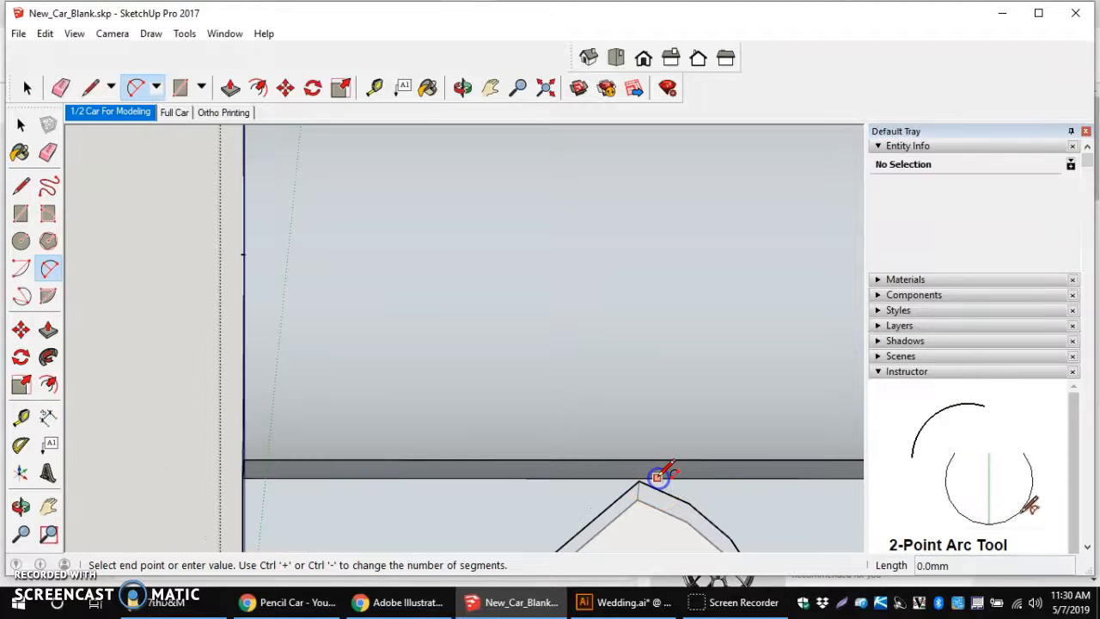
click(541, 477)
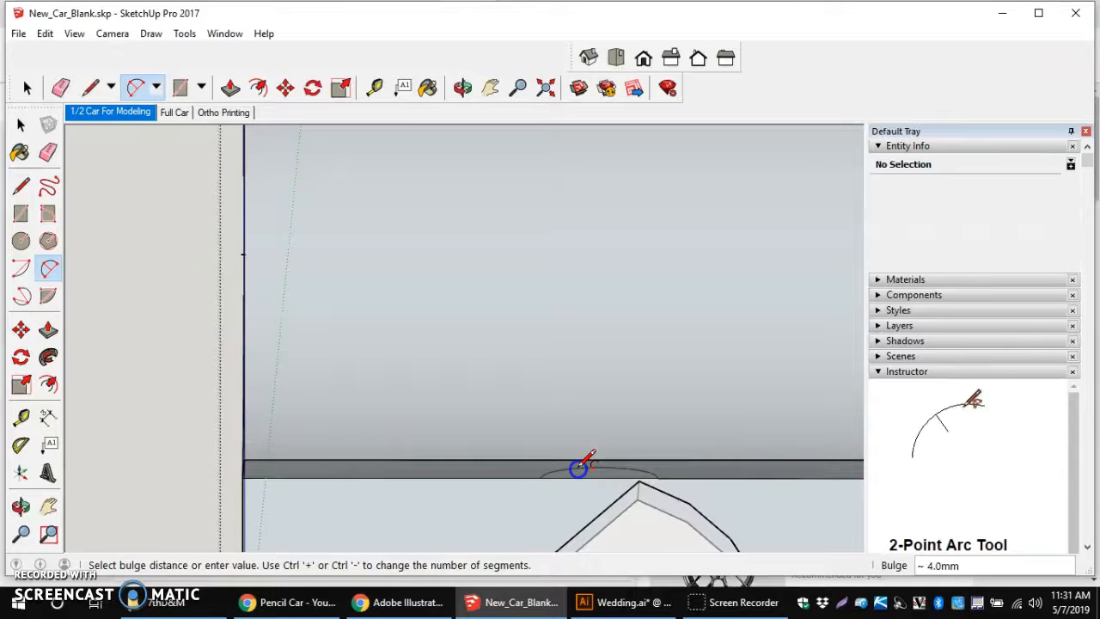
click(578, 468)
scroll(560, 470, up, 3)
scroll(563, 471, down, 2)
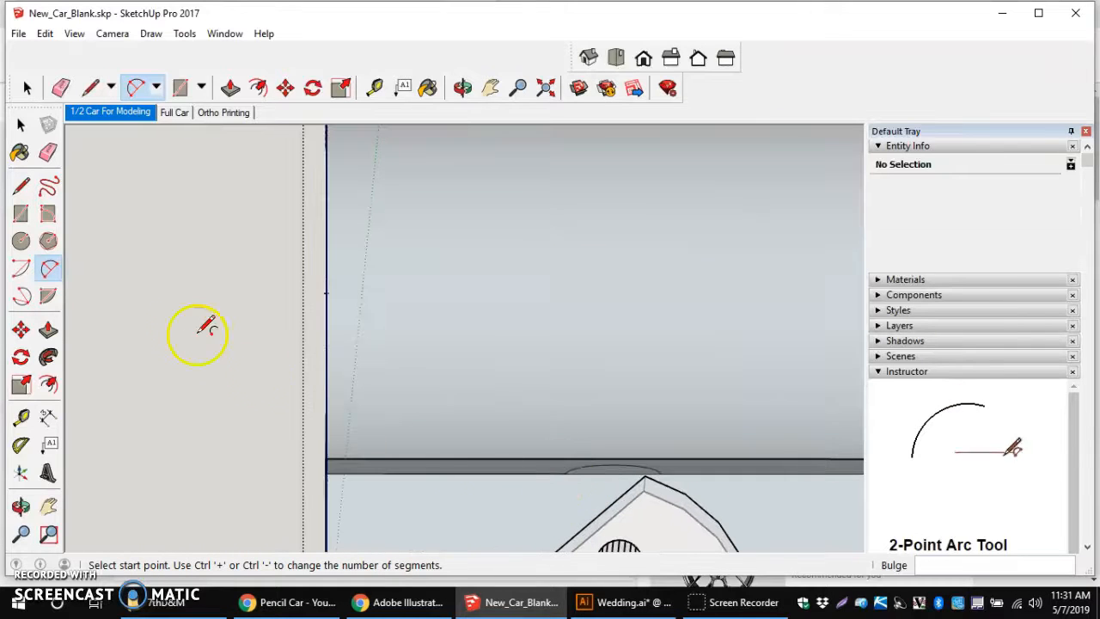
Step: Try to Push/Pull the rectangle beneath the bore housing down about 3.8 mm toward the rear wheel arch
click(48, 329)
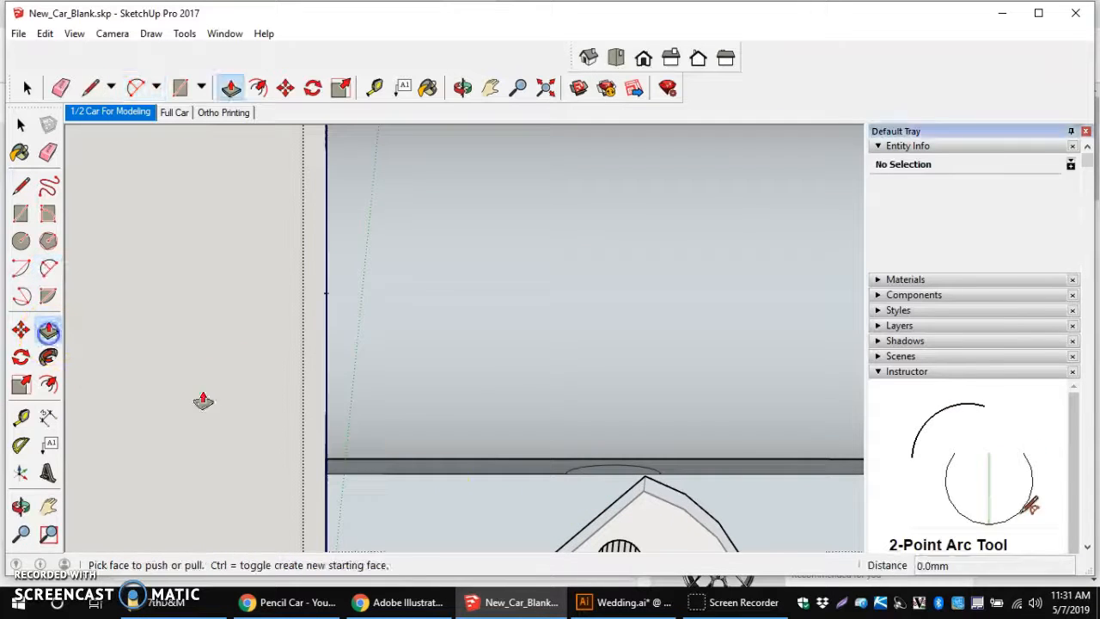
click(610, 479)
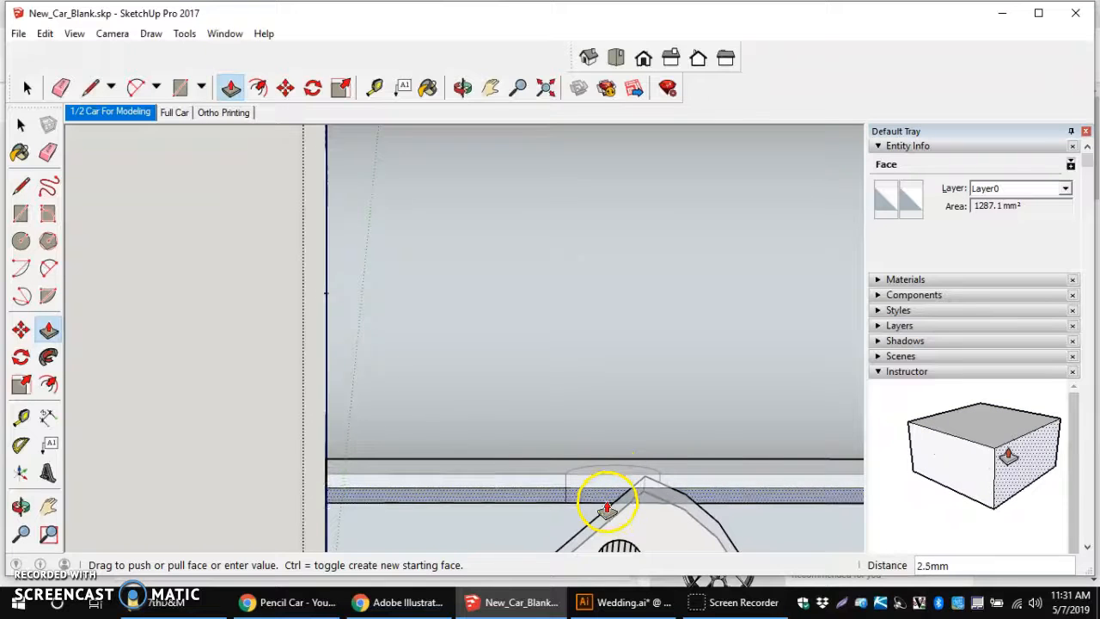
scroll(608, 508, down, 4)
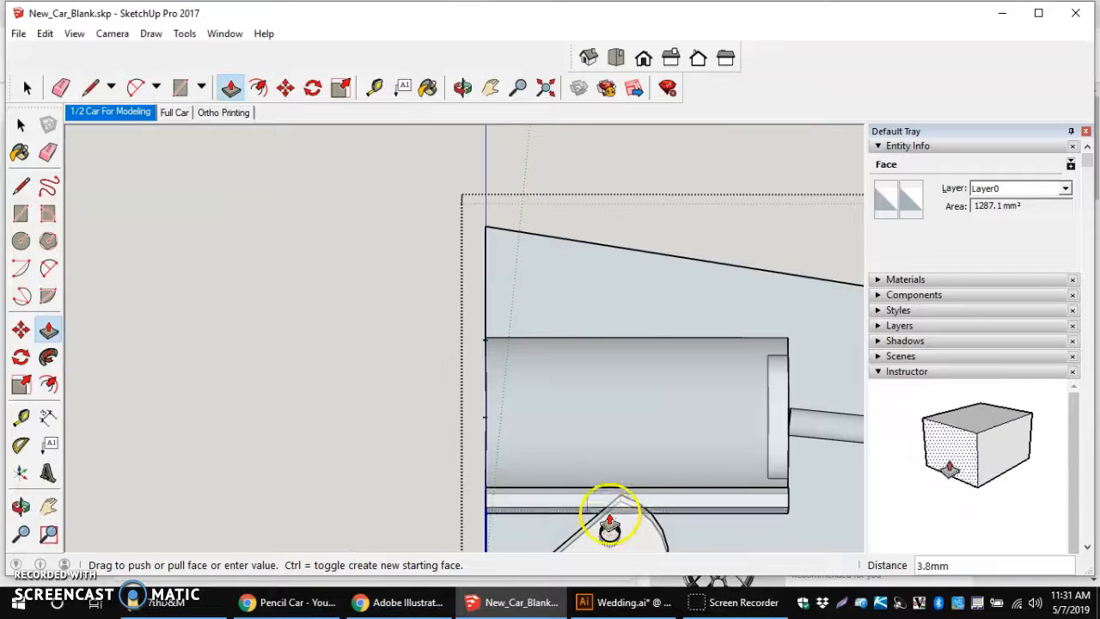
click(610, 514)
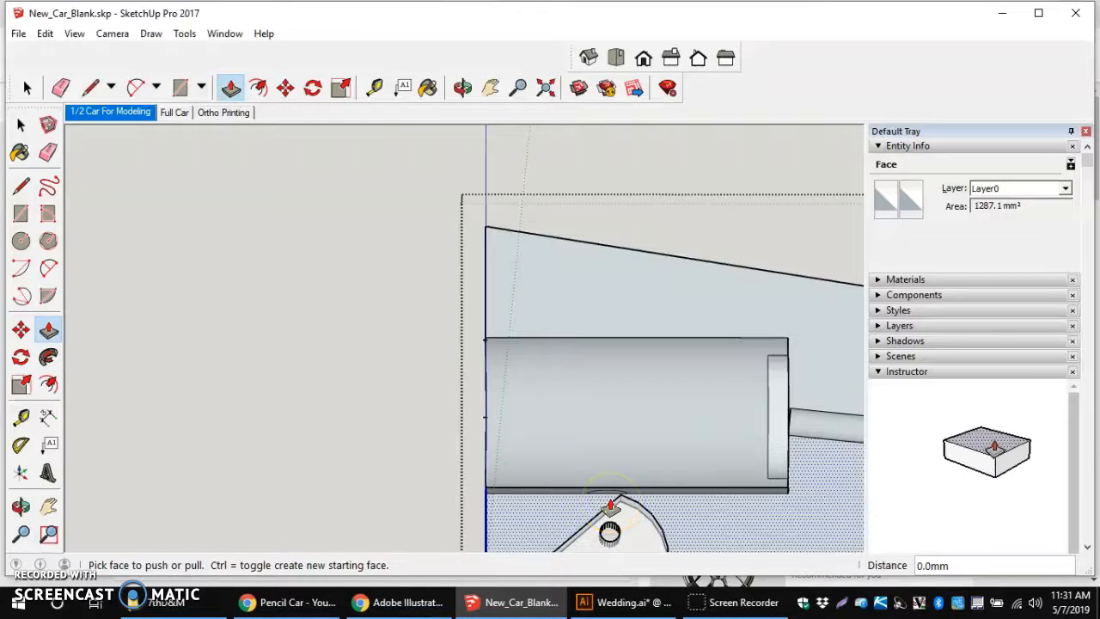
Step: Examine the flat rectangle beneath the bore housing and its position relative to the top of the rear wheel arch
scroll(607, 529, up, 5)
middle_drag(603, 531, 614, 442)
scroll(584, 539, down, 3)
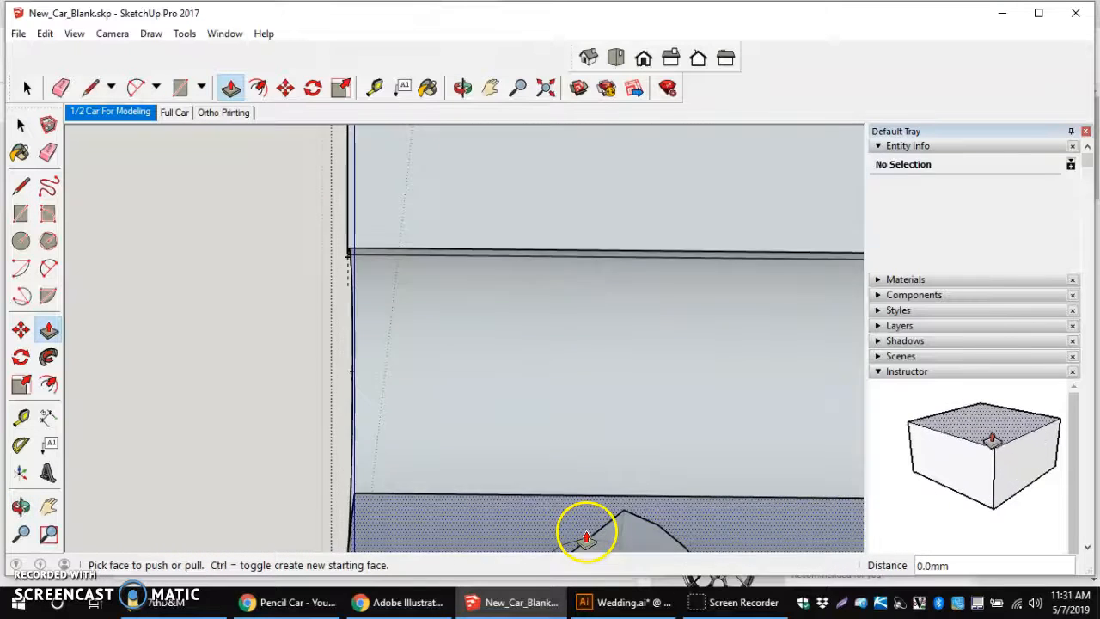
scroll(582, 544, down, 2)
scroll(568, 538, up, 3)
scroll(591, 533, down, 3)
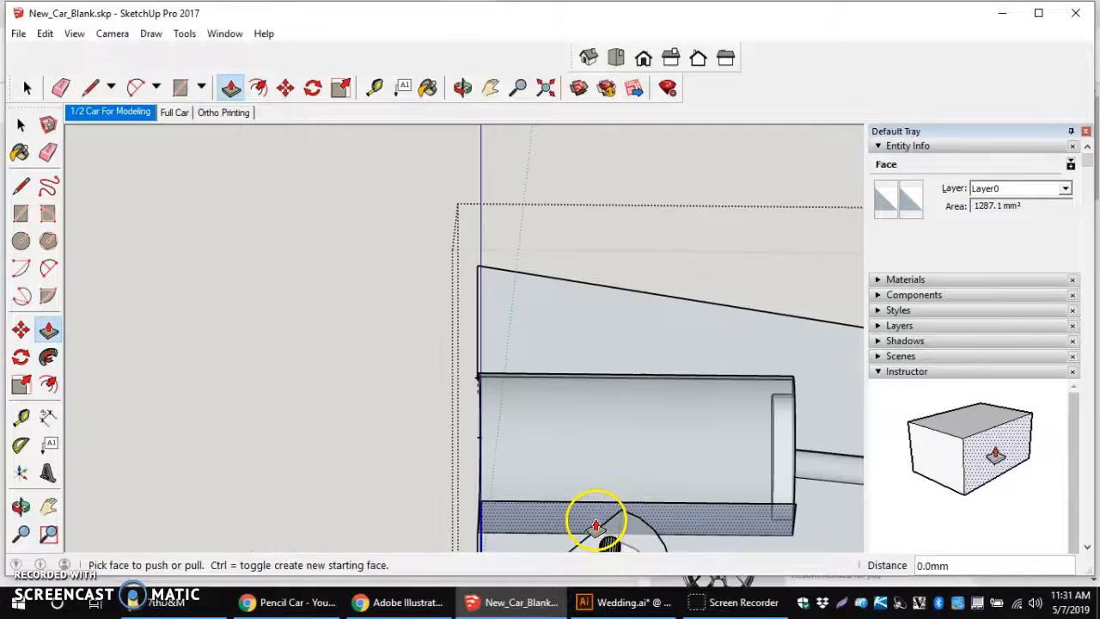
scroll(575, 529, up, 4)
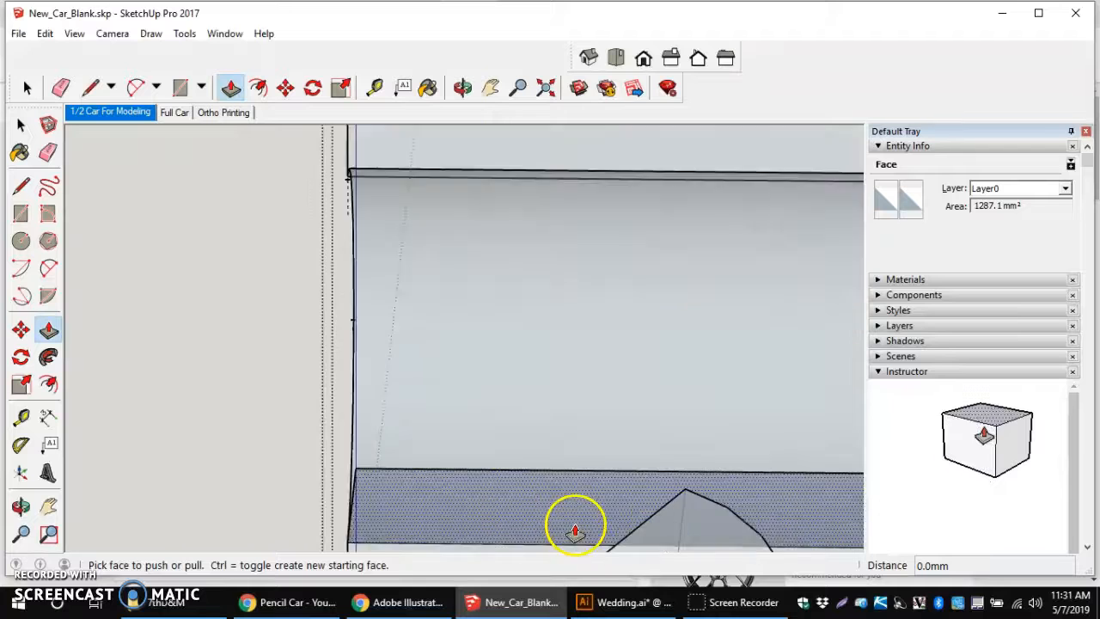
scroll(604, 511, down, 4)
middle_drag(611, 506, 619, 551)
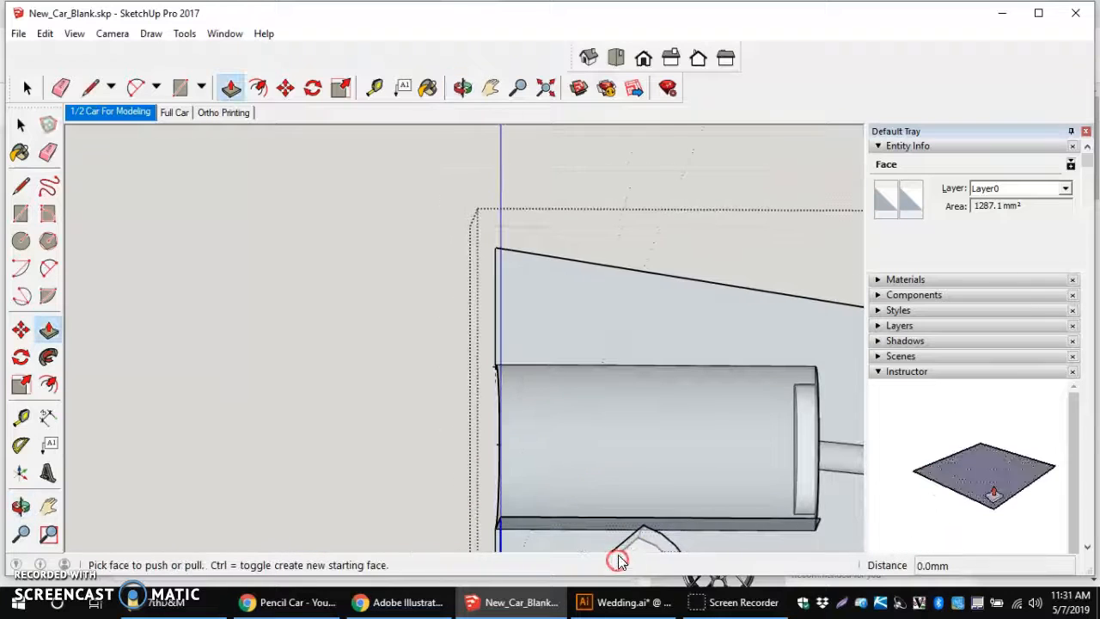
scroll(617, 543, up, 5)
click(599, 535)
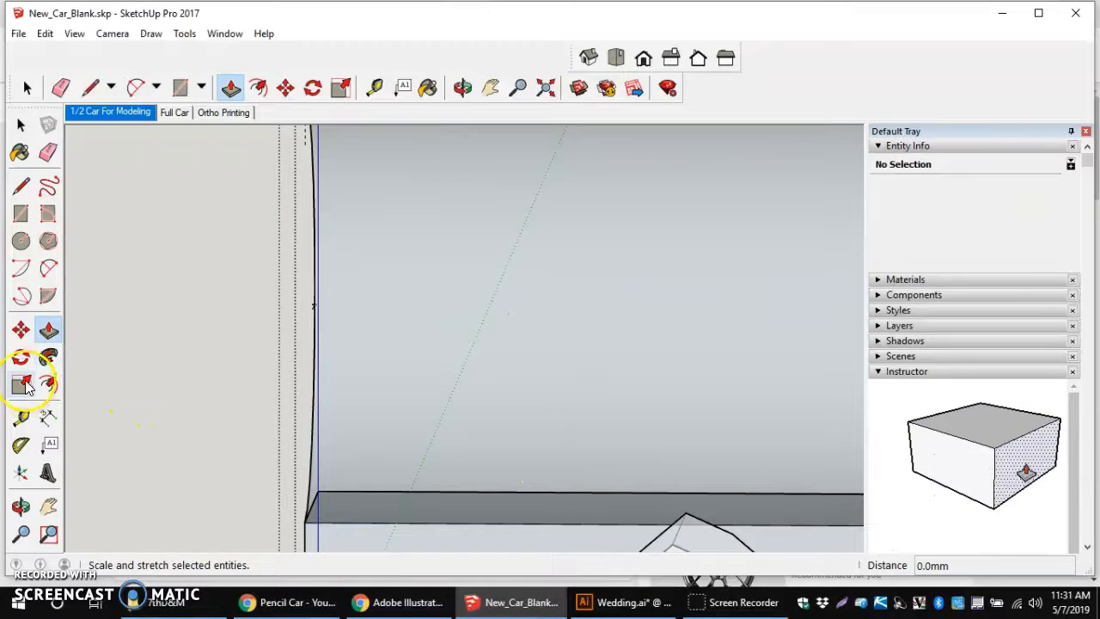
Step: Draw a two-point arc on the rectangle's long edge, bulging inward across its face above the rear wheel arch
click(47, 270)
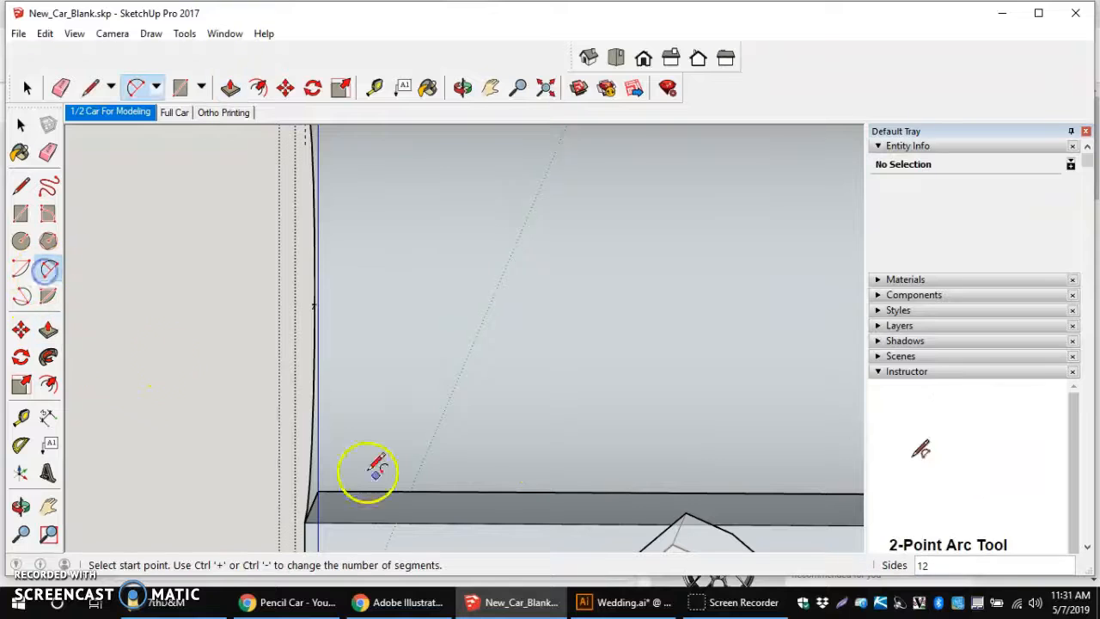
click(616, 523)
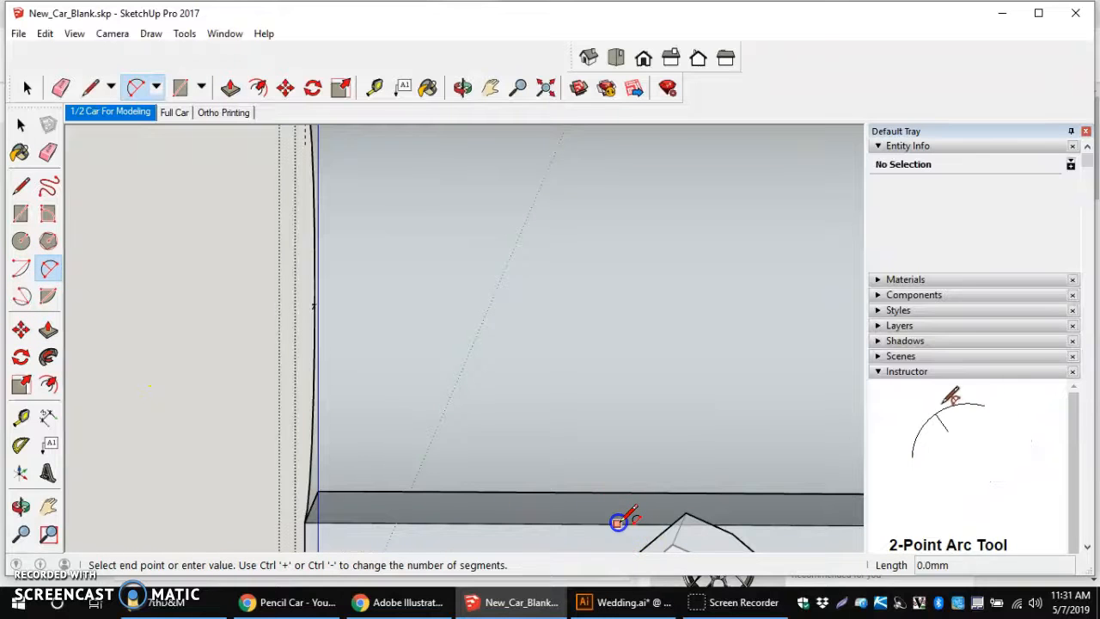
click(753, 523)
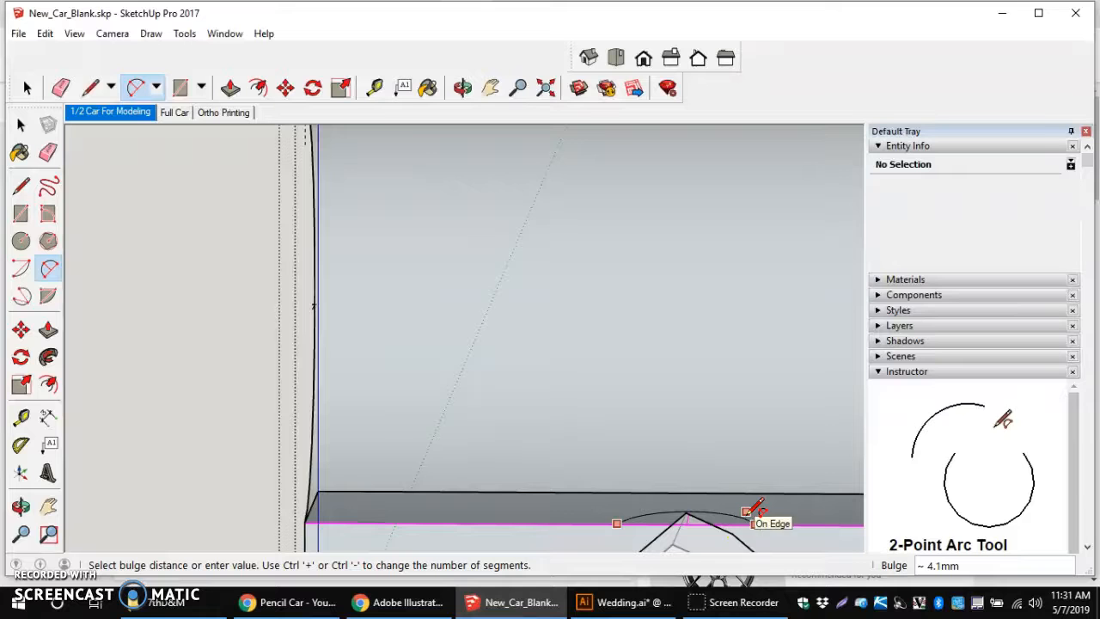
middle_drag(754, 509, 737, 441)
middle_drag(810, 521, 713, 430)
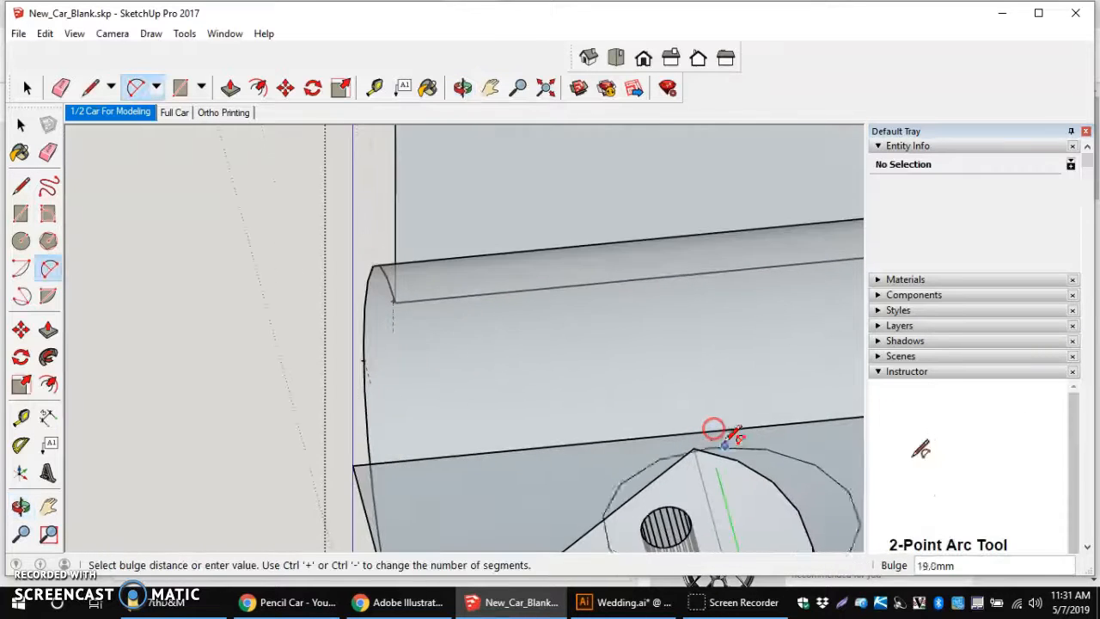
scroll(784, 532, down, 5)
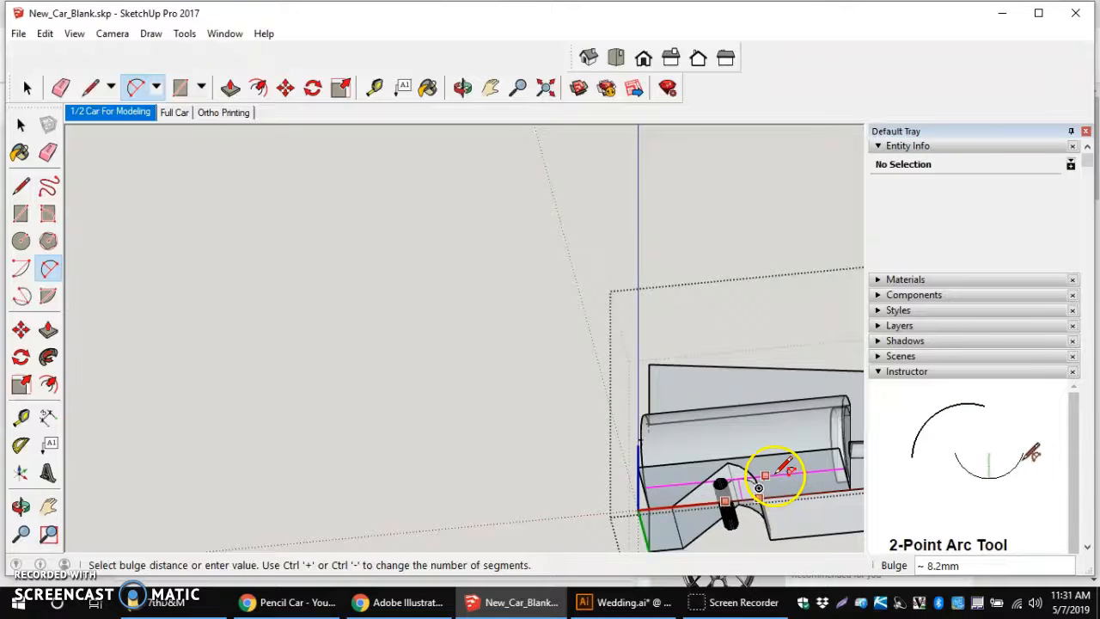
scroll(776, 468, up, 5)
middle_drag(777, 466, 698, 511)
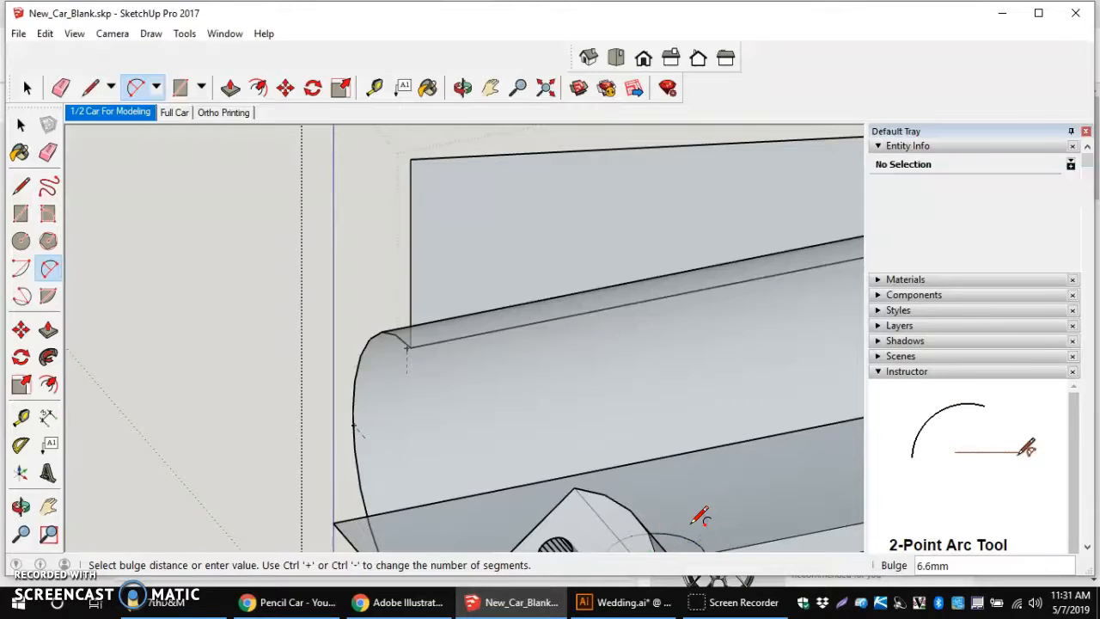
scroll(676, 523, down, 6)
middle_drag(644, 521, 687, 524)
scroll(683, 529, down, 5)
scroll(676, 557, up, 8)
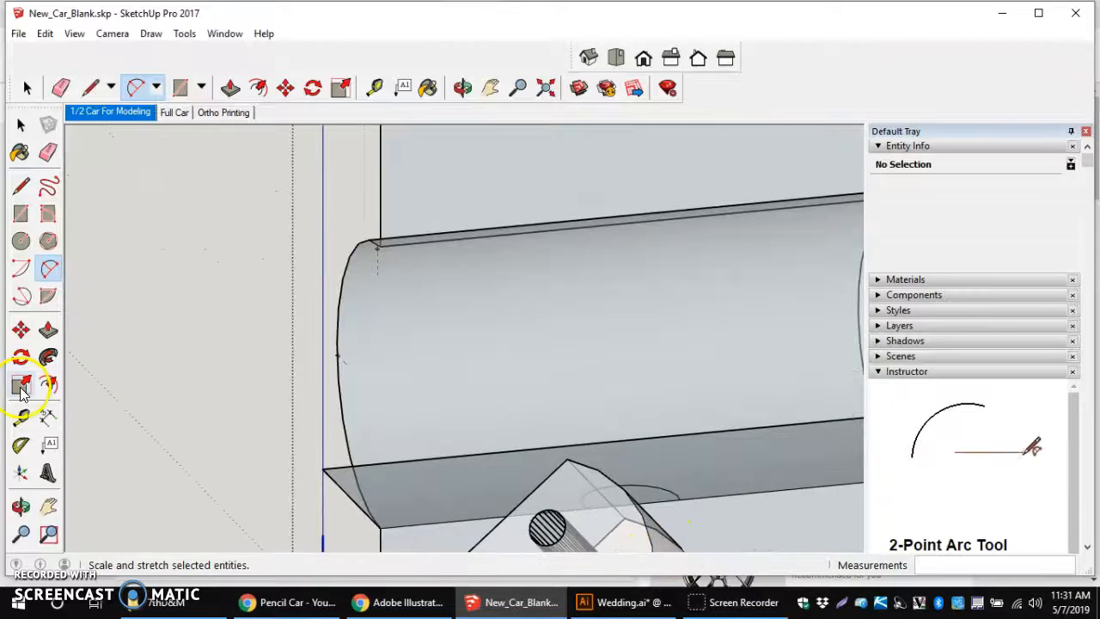
Step: Push/Pull the arc-shaped face beneath the bore housing down about 6.4 mm into the rear wheel arch
click(48, 329)
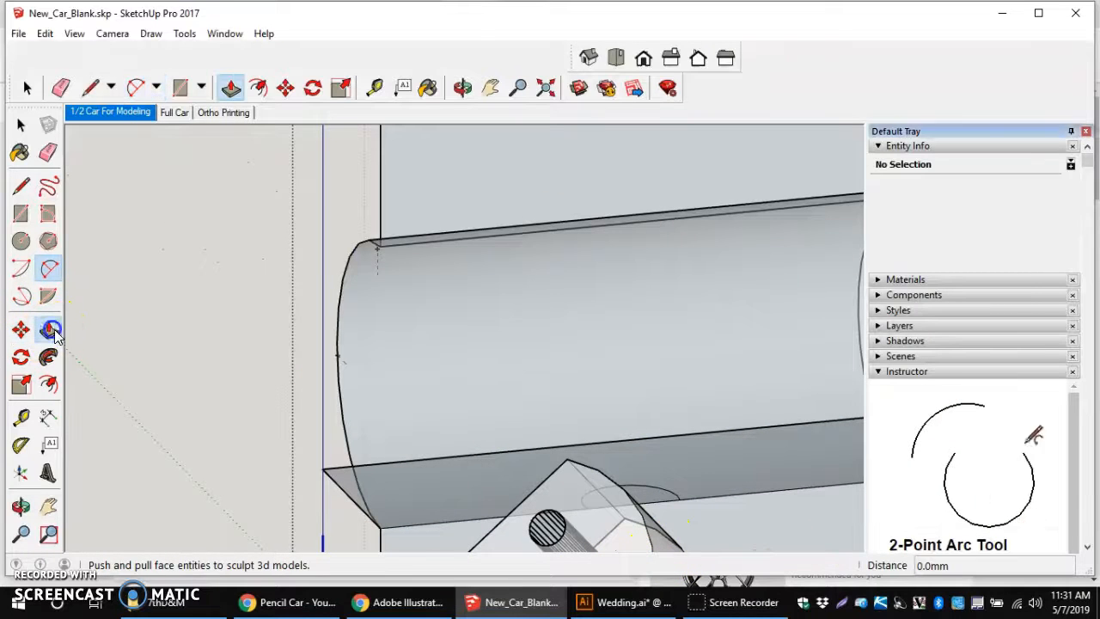
click(659, 502)
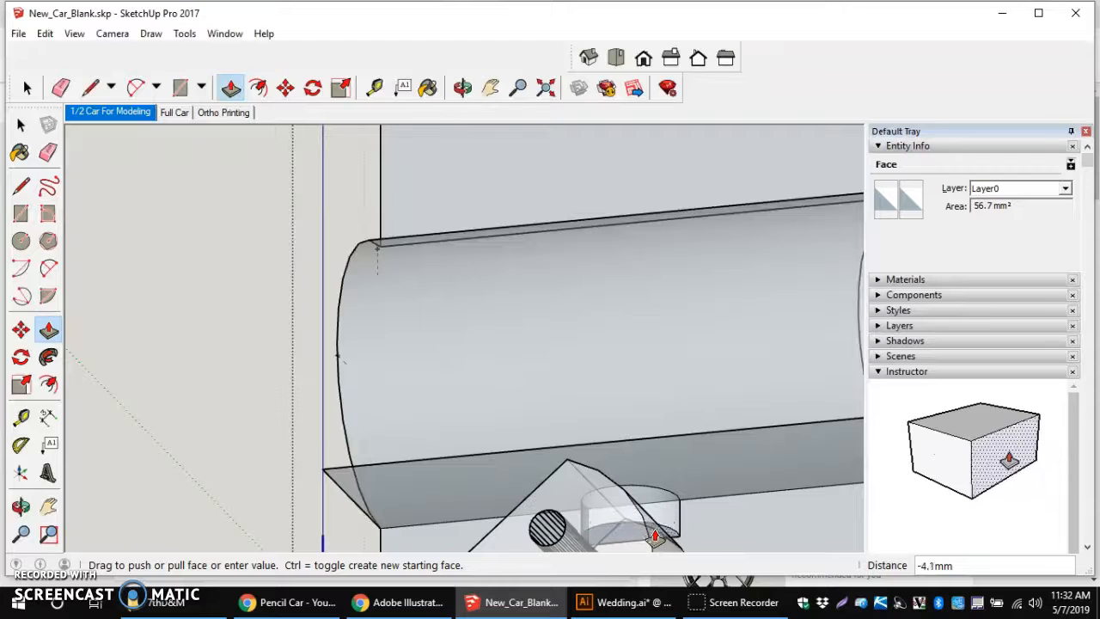
scroll(655, 534, down, 5)
middle_drag(658, 533, 688, 580)
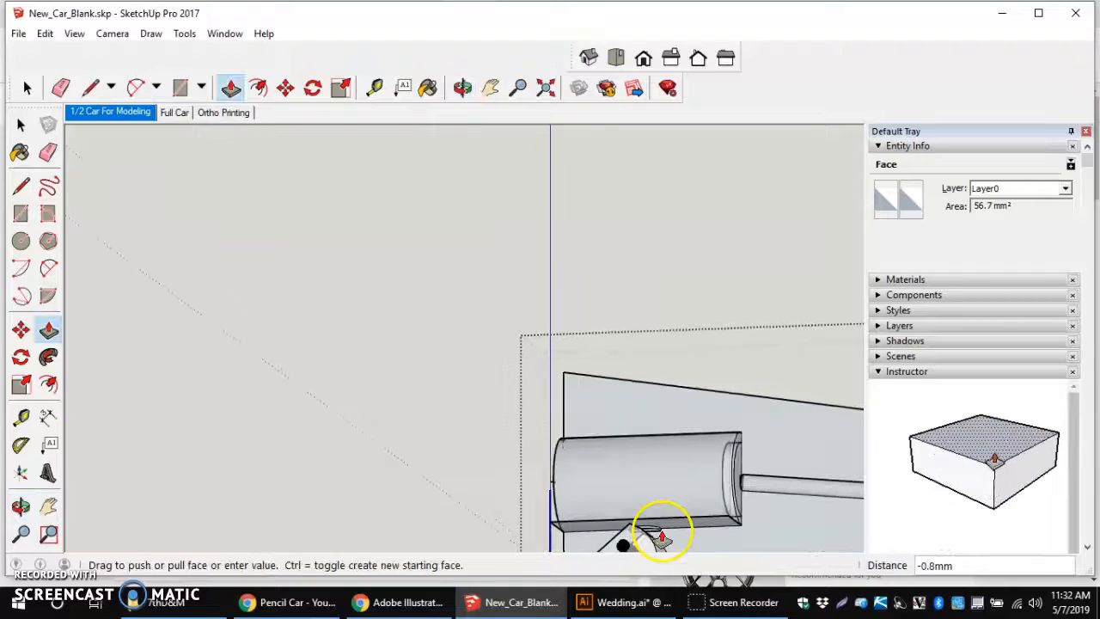
scroll(660, 538, down, 5)
scroll(657, 534, up, 10)
middle_drag(658, 523, 690, 565)
click(645, 467)
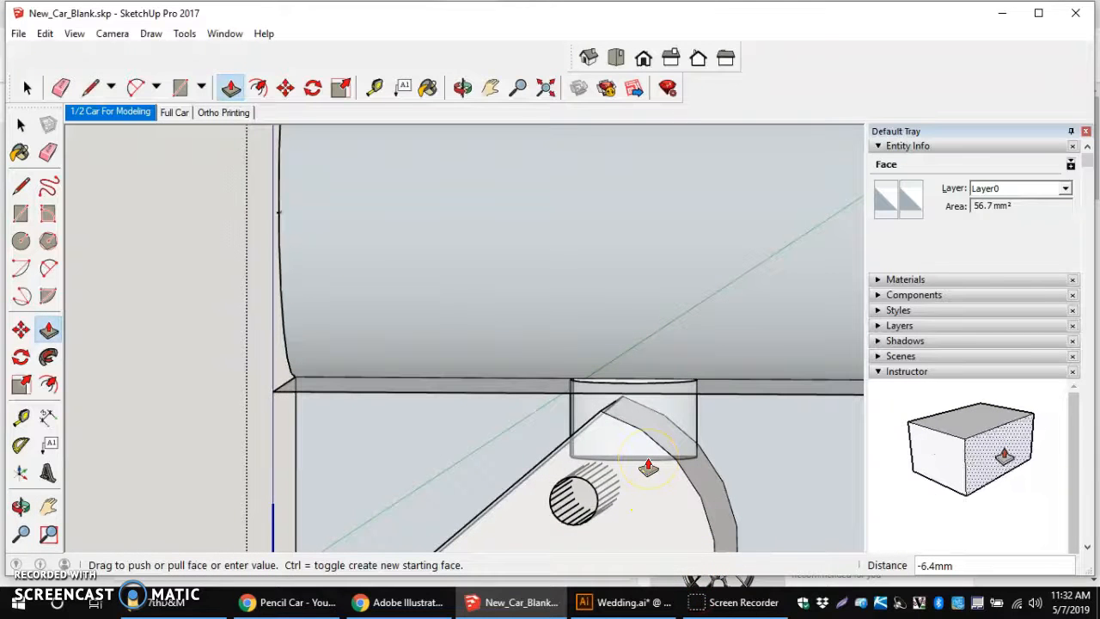
mouse_move(649, 467)
middle_down()
mouse_move(680, 447)
mouse_move(662, 469)
middle_up()
click(693, 526)
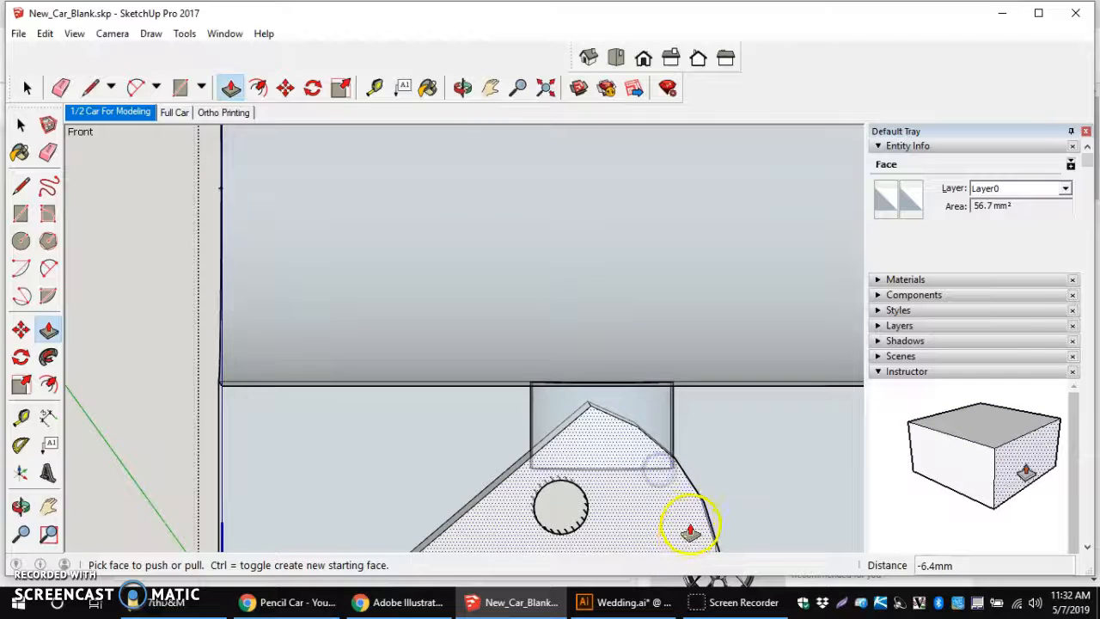
Step: Erase the sloped top edge and the bottom edge of the car's side profile to remove its large face
scroll(688, 520, down, 10)
scroll(795, 526, up, 7)
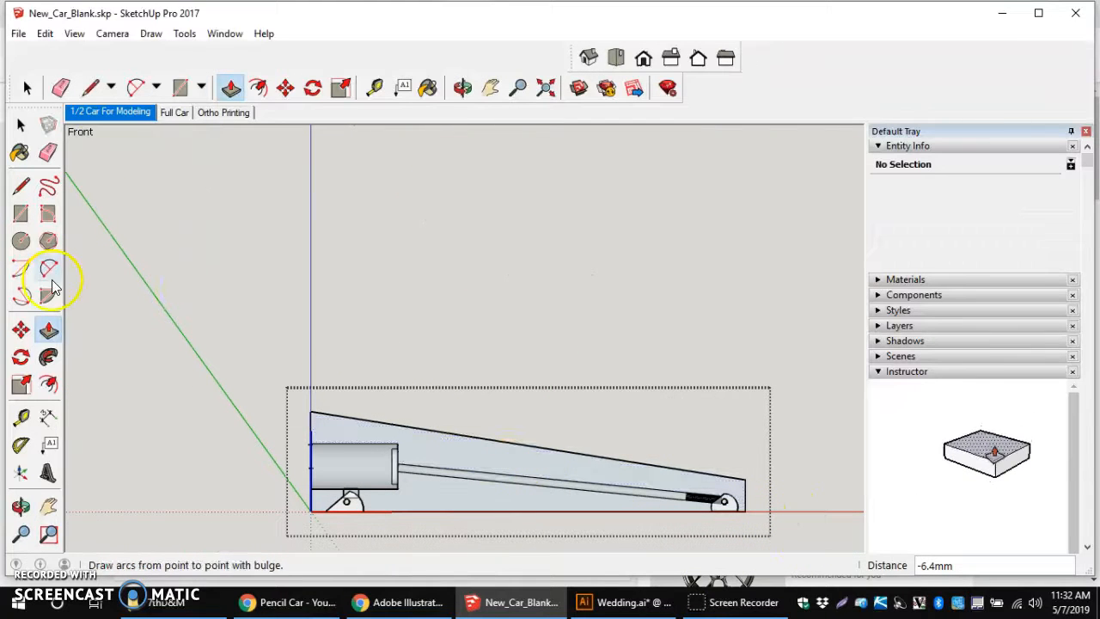
click(48, 153)
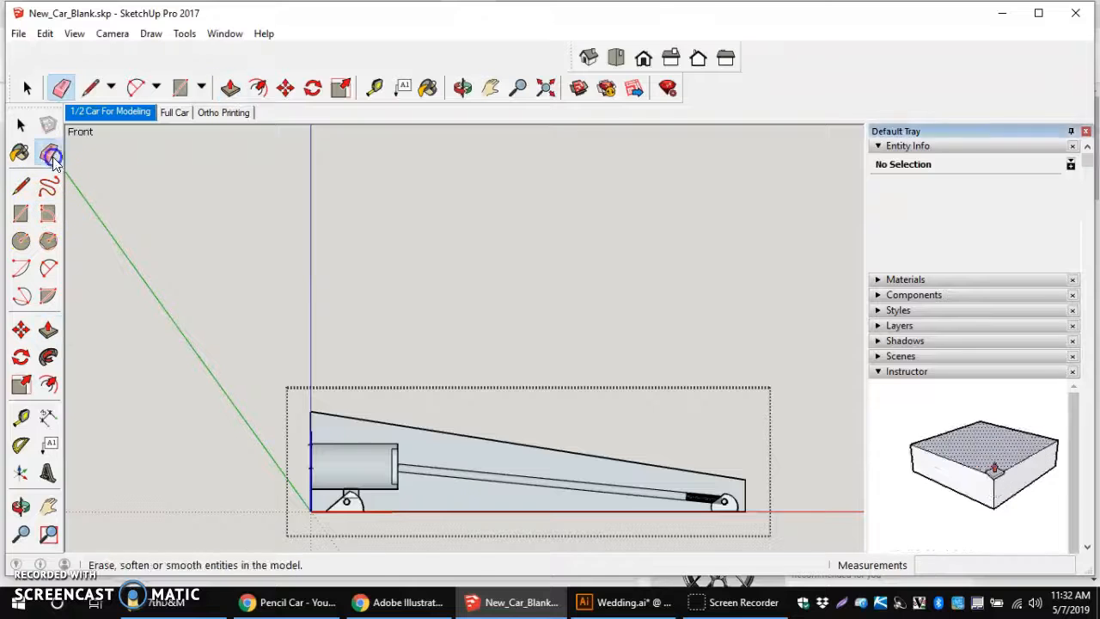
click(522, 454)
drag(502, 523, 480, 504)
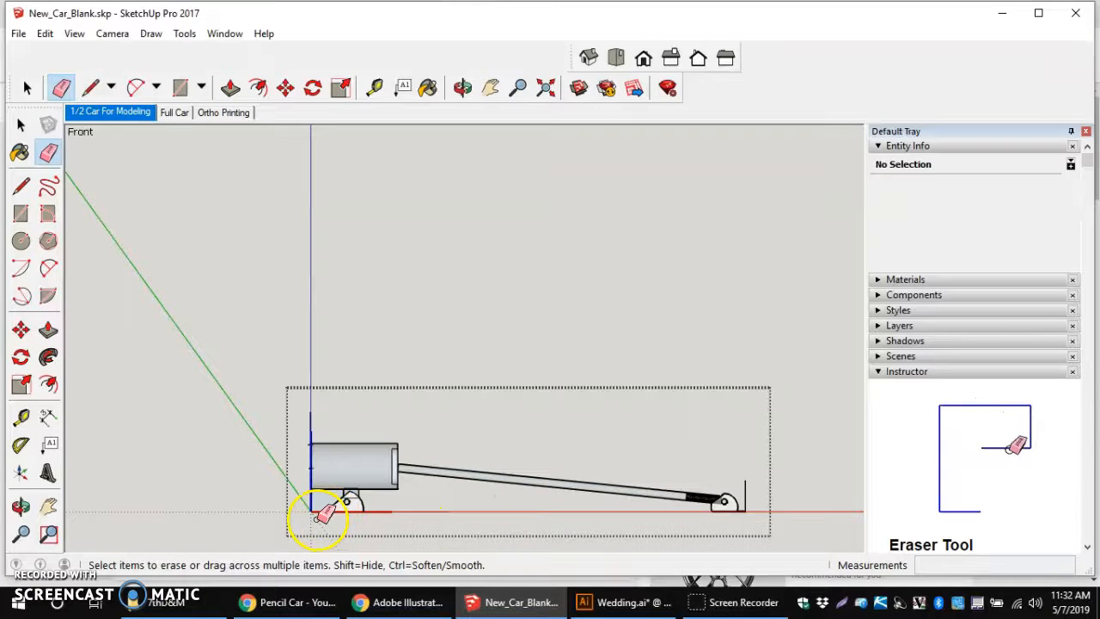
Step: Erase the leftover vertical line and the small flat face with its edges ahead of the front wheel arch
mouse_move(634, 486)
middle_down()
mouse_move(478, 517)
mouse_move(668, 508)
middle_up()
drag(738, 516, 736, 517)
scroll(735, 512, up, 6)
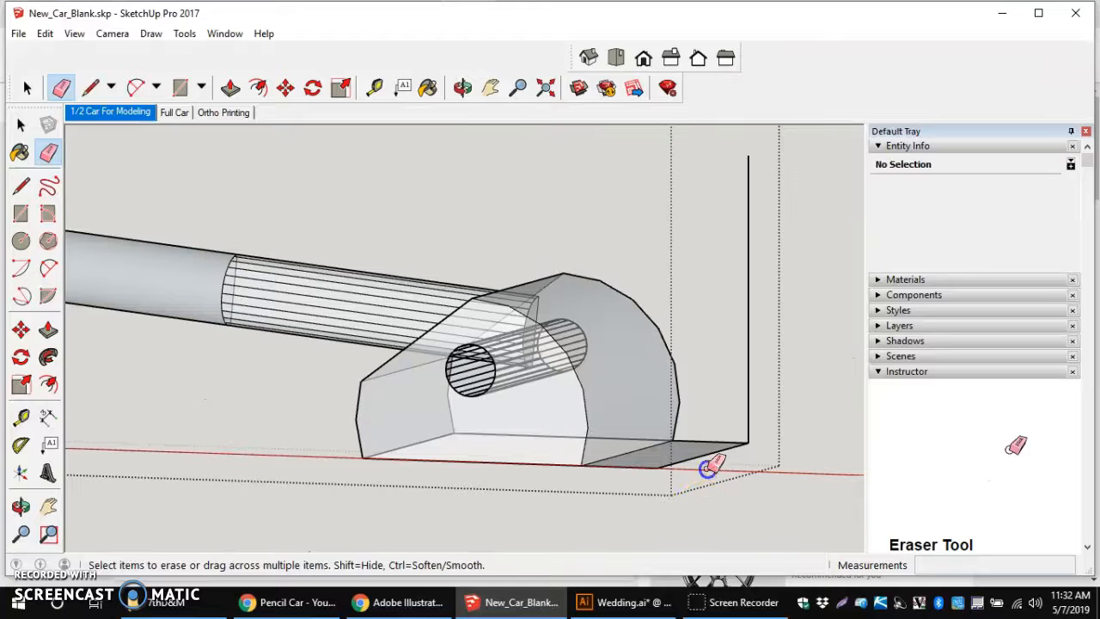
click(705, 456)
mouse_move(730, 439)
mouse_down()
mouse_move(738, 446)
mouse_move(643, 479)
mouse_move(639, 467)
mouse_up()
scroll(638, 471, down, 3)
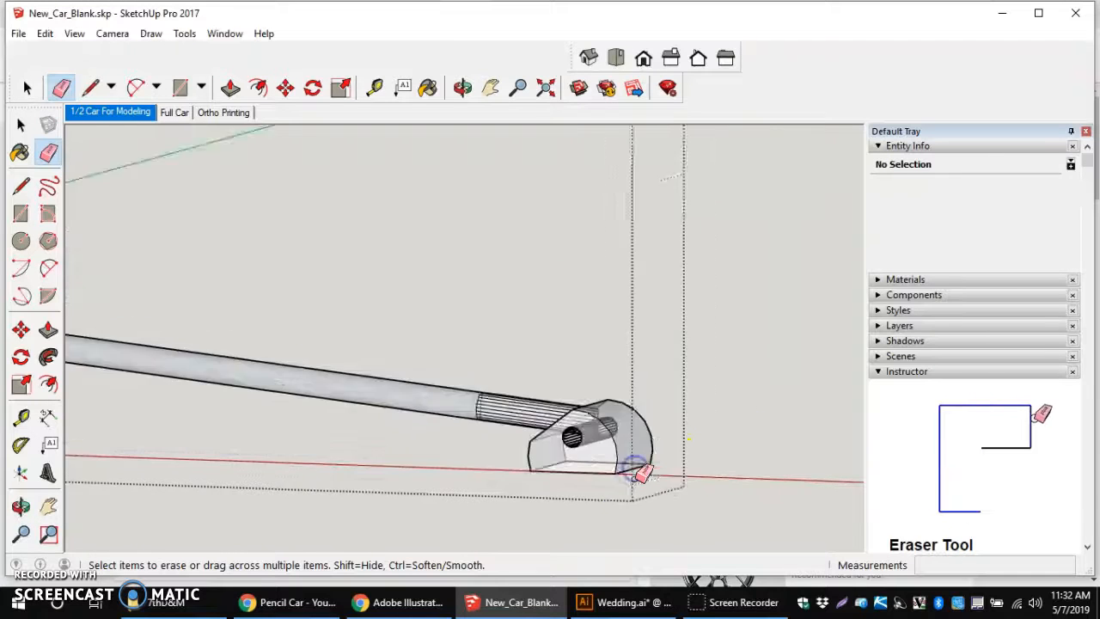
Step: Erase the flat strip protruding beneath the bore housing, including its leftover edge at the rod end
scroll(638, 471, down, 4)
middle_drag(566, 511, 479, 500)
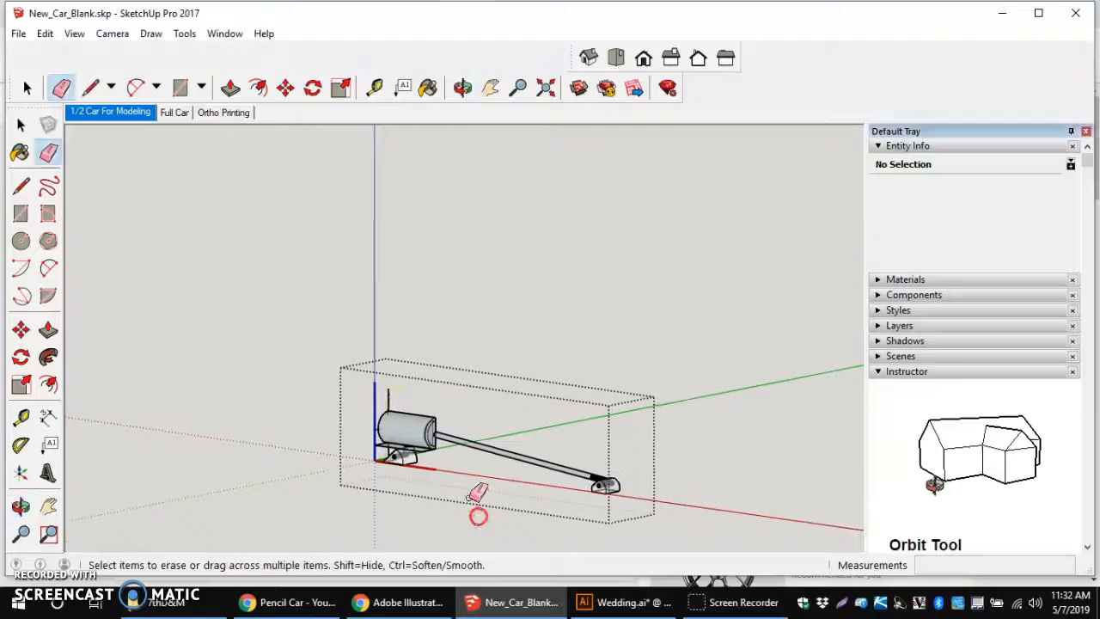
scroll(386, 450, up, 4)
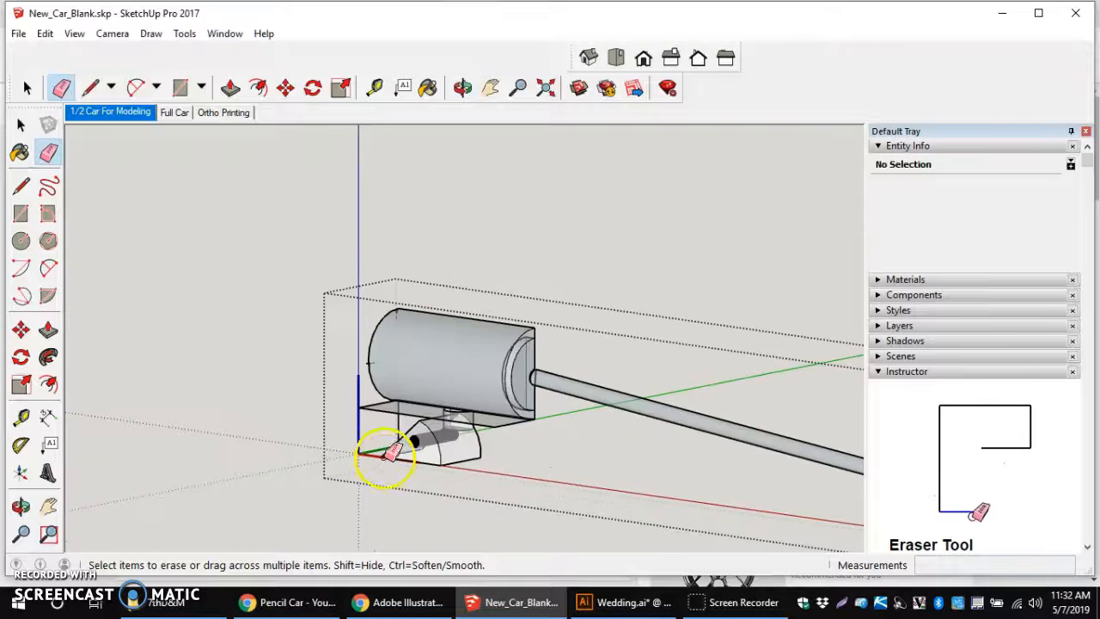
click(399, 400)
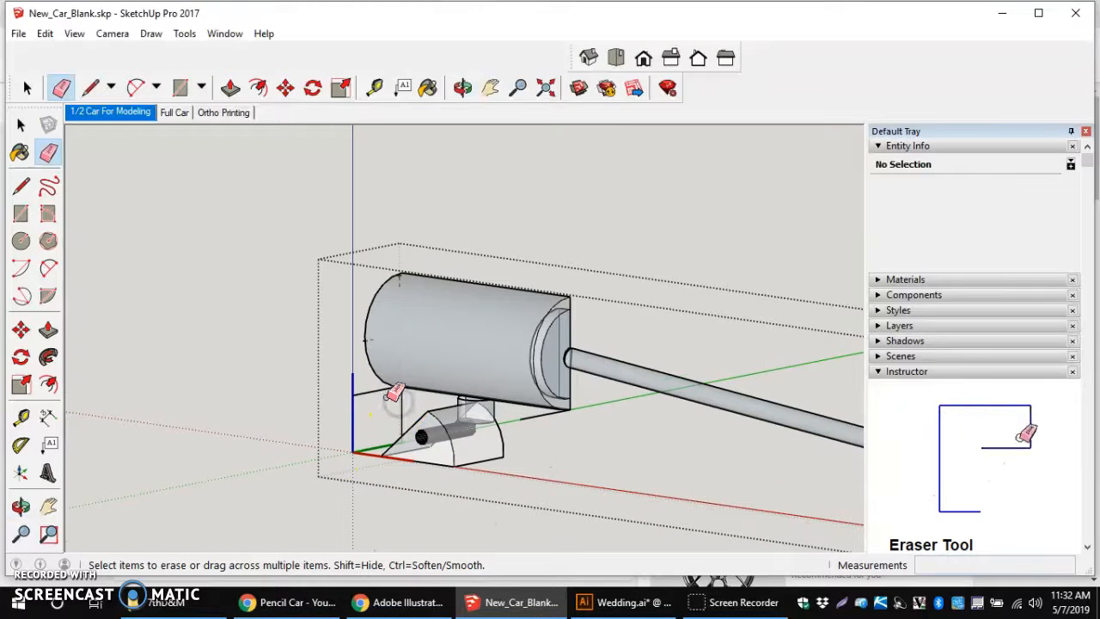
mouse_move(516, 437)
middle_down()
mouse_move(573, 386)
mouse_move(491, 496)
mouse_move(559, 393)
mouse_move(494, 376)
middle_up()
scroll(494, 376, up, 4)
scroll(490, 378, up, 2)
scroll(401, 408, down, 2)
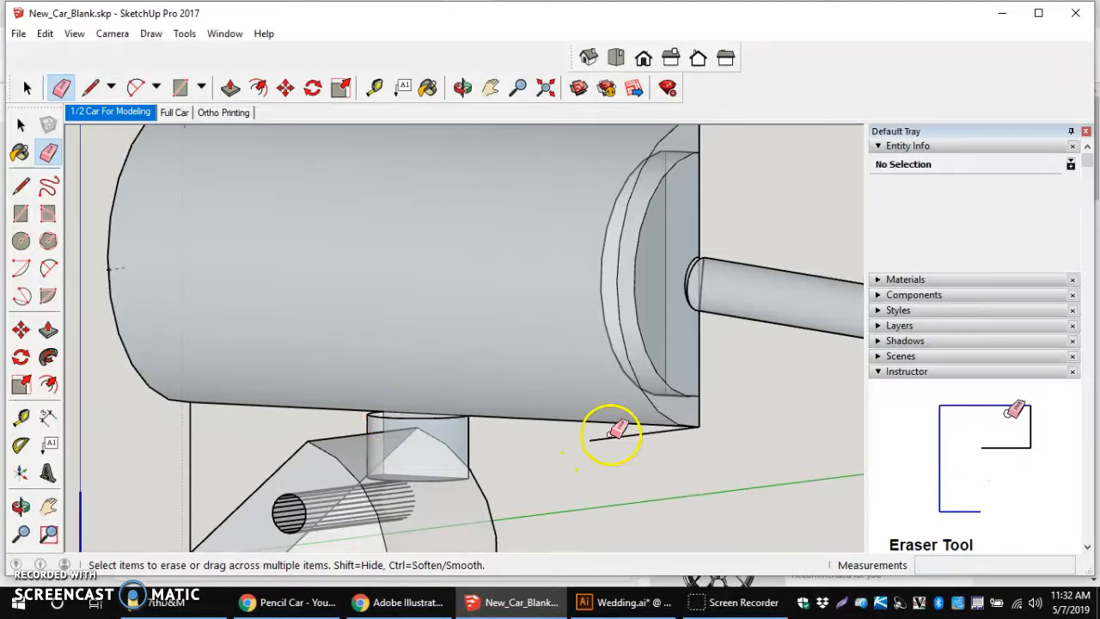
Step: Examine the remaining bore housing, rod and both wheel arches for leftover body edges
scroll(617, 445, down, 8)
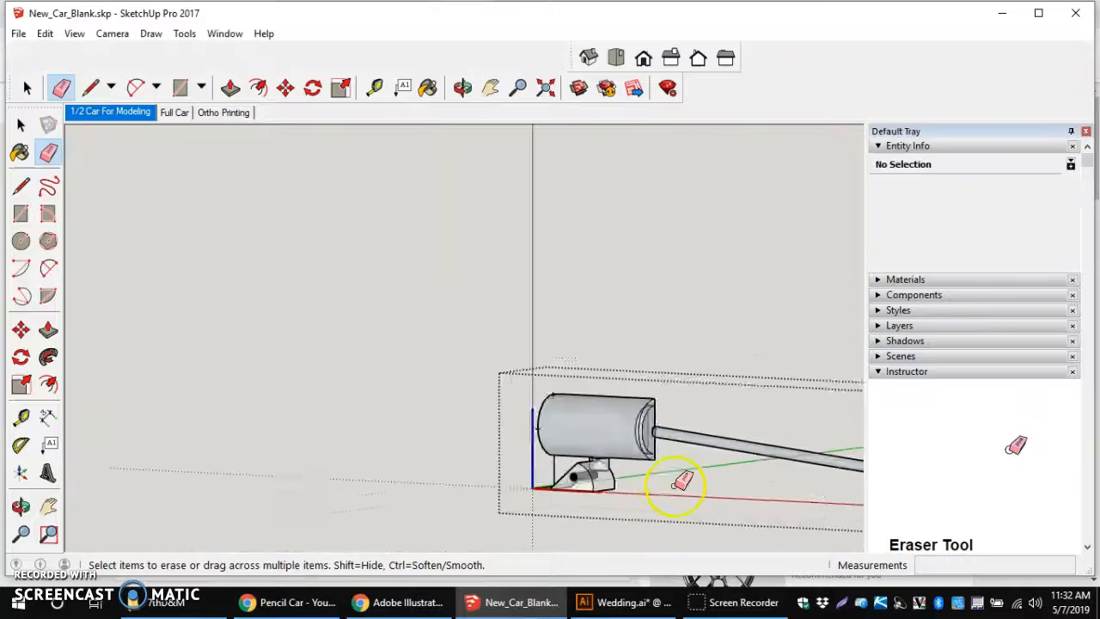
scroll(792, 513, up, 3)
middle_drag(714, 492, 793, 504)
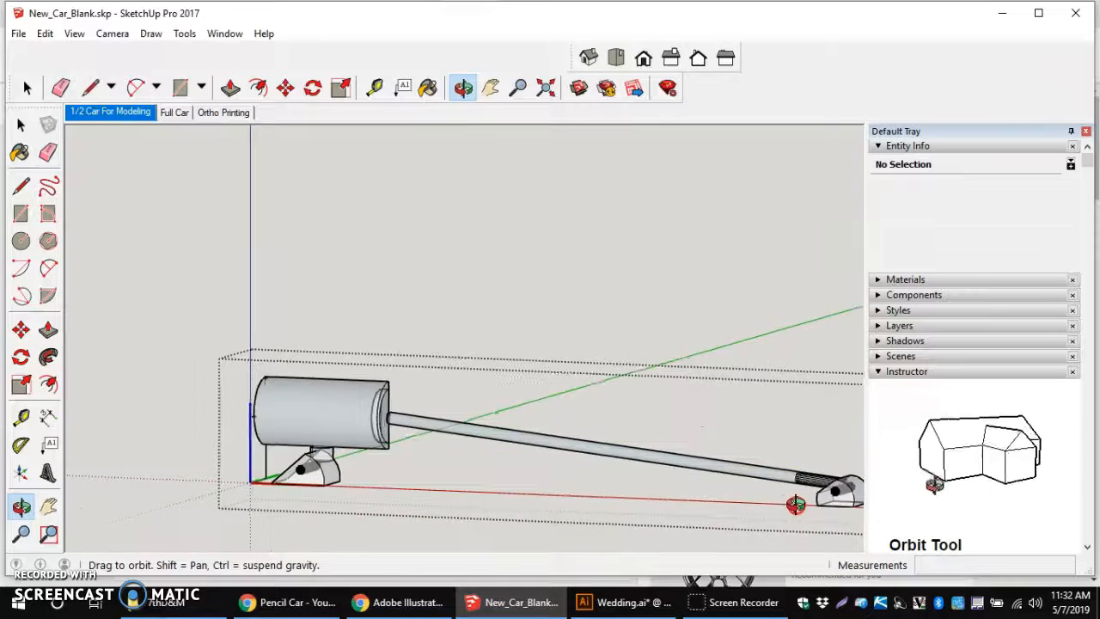
scroll(799, 503, down, 4)
scroll(827, 503, up, 6)
scroll(827, 501, down, 3)
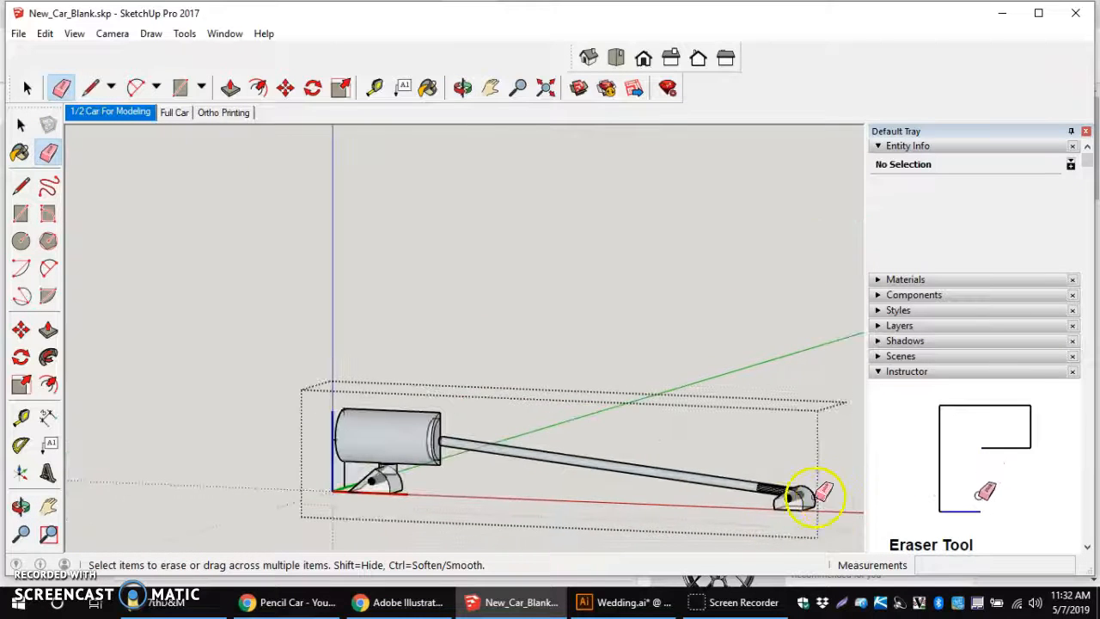
scroll(753, 514, up, 1)
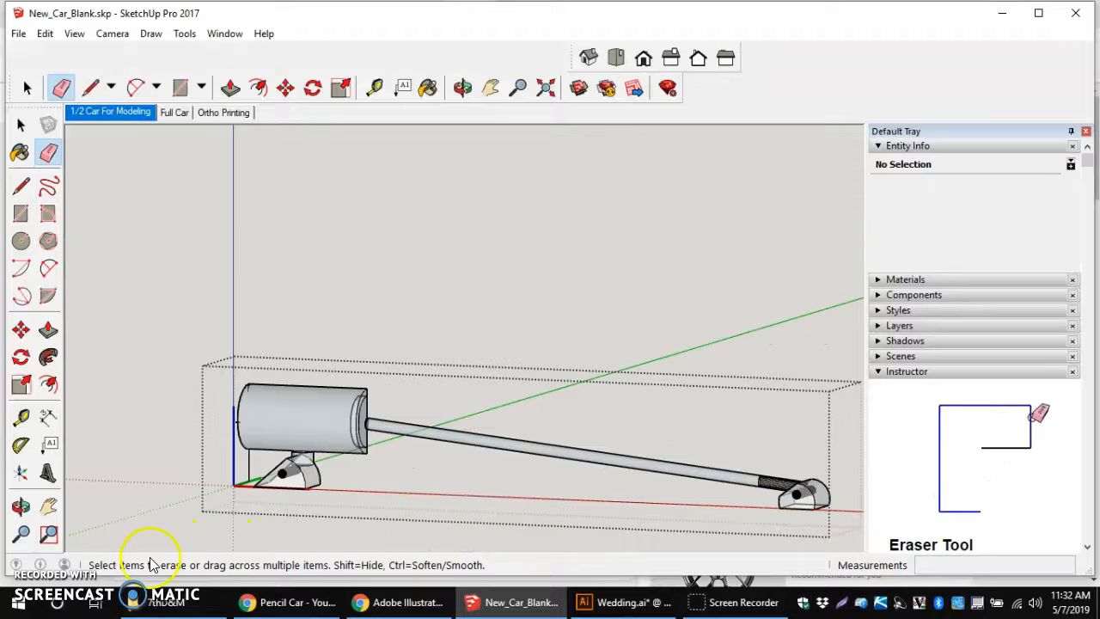